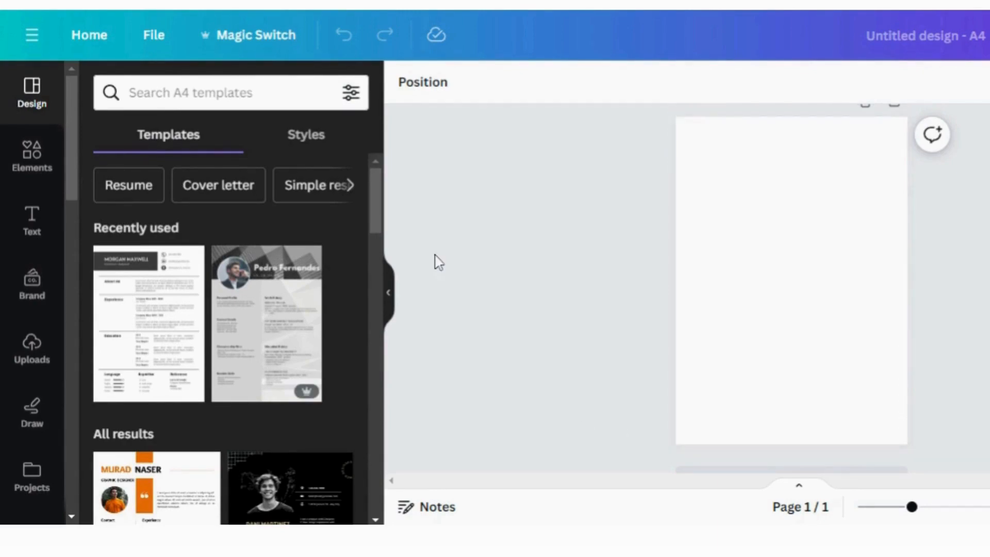
Step: Search Canva apps for 'job' and choose the Job And Resume AI suggestion
scroll(379, 247, down, 1)
drag(379, 242, 384, 365)
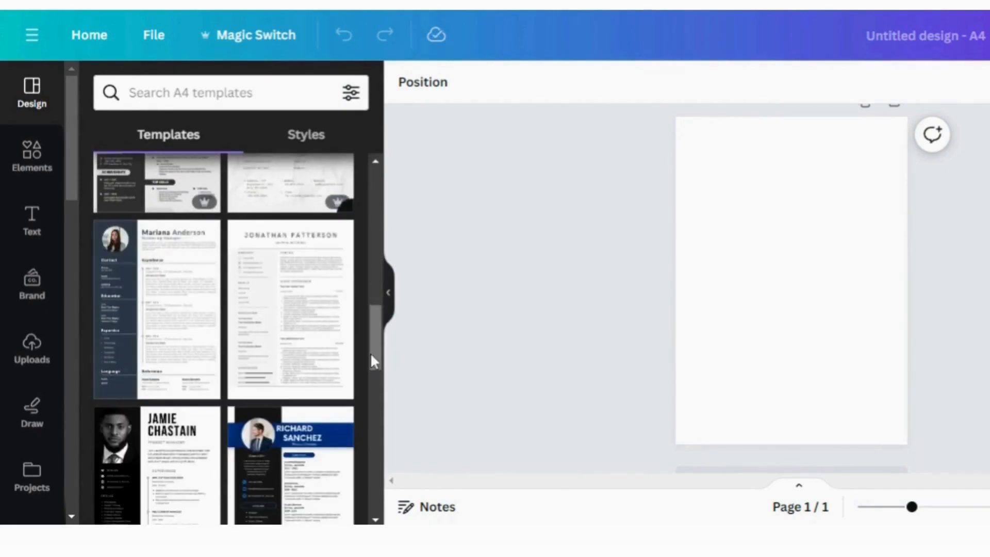
drag(375, 359, 377, 465)
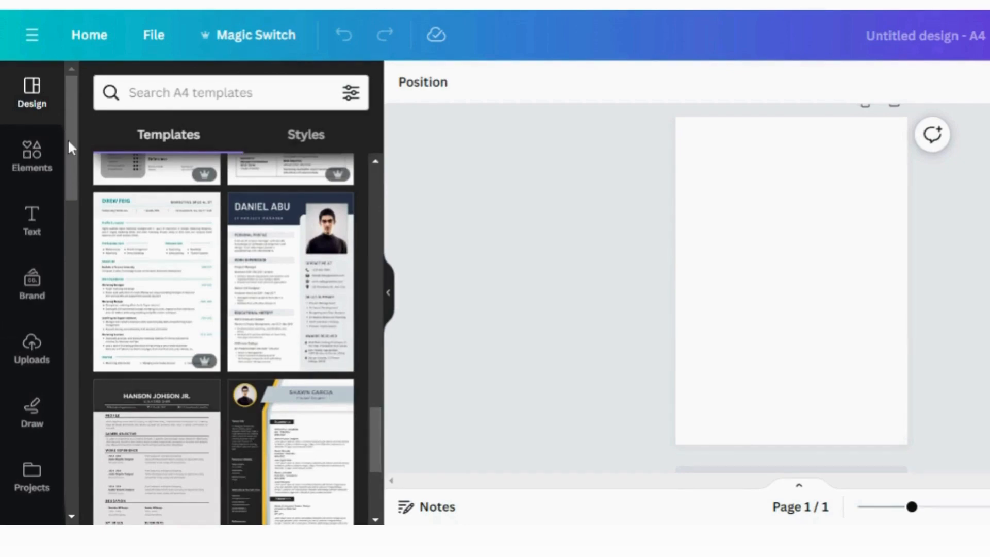
drag(71, 155, 71, 219)
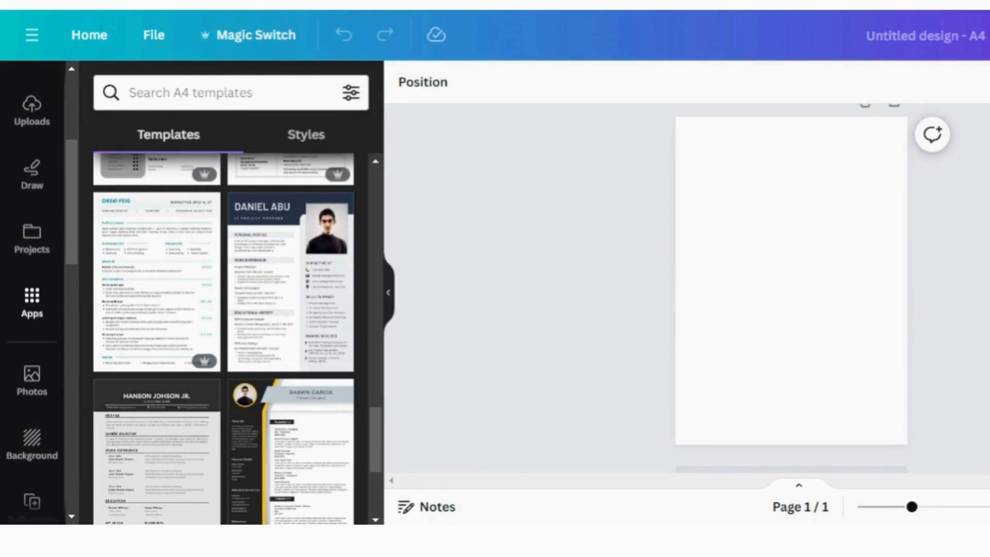
click(32, 309)
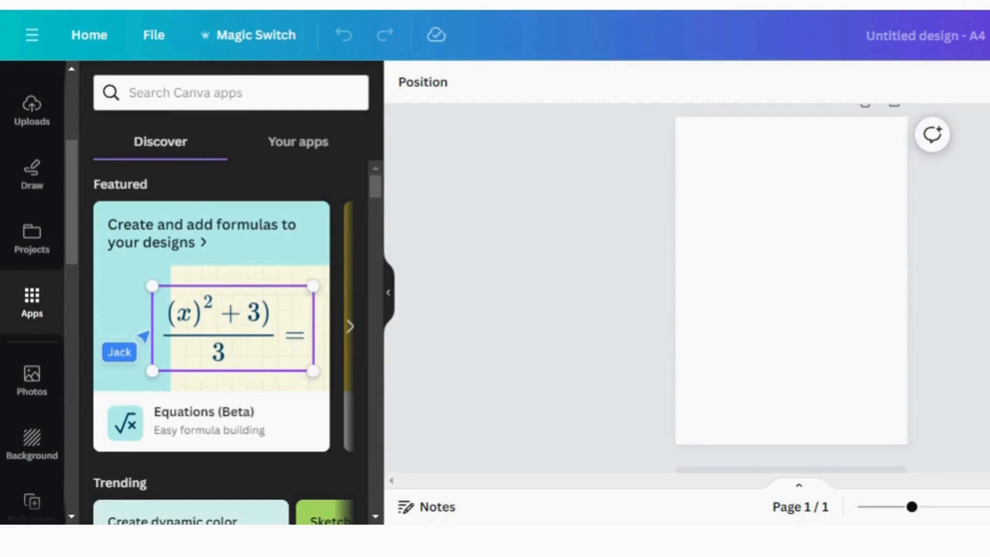
click(213, 93)
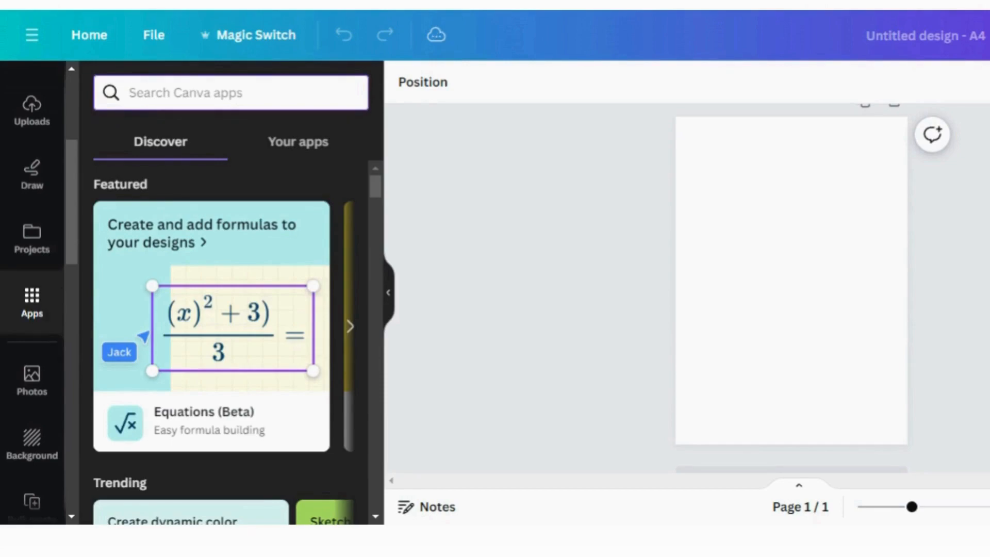
text(job)
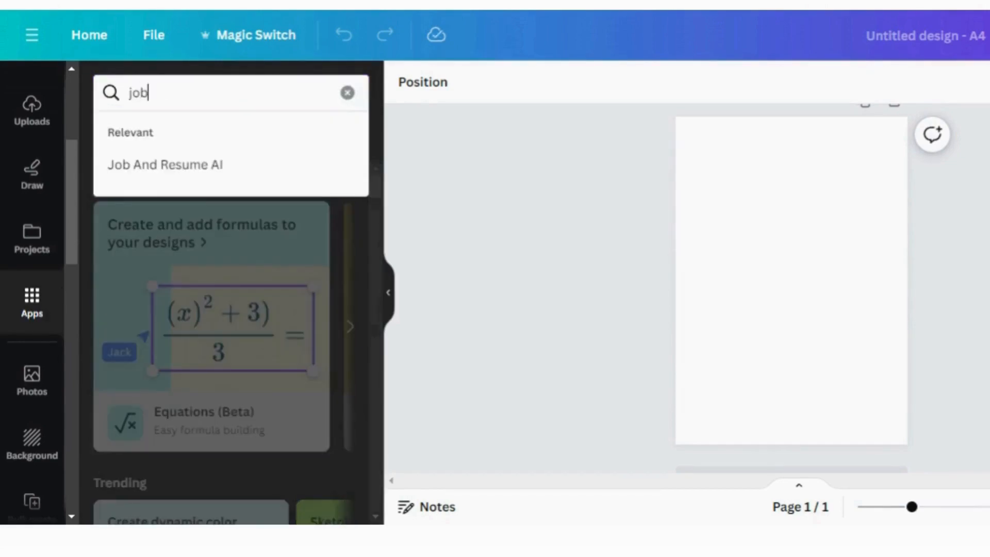
click(186, 175)
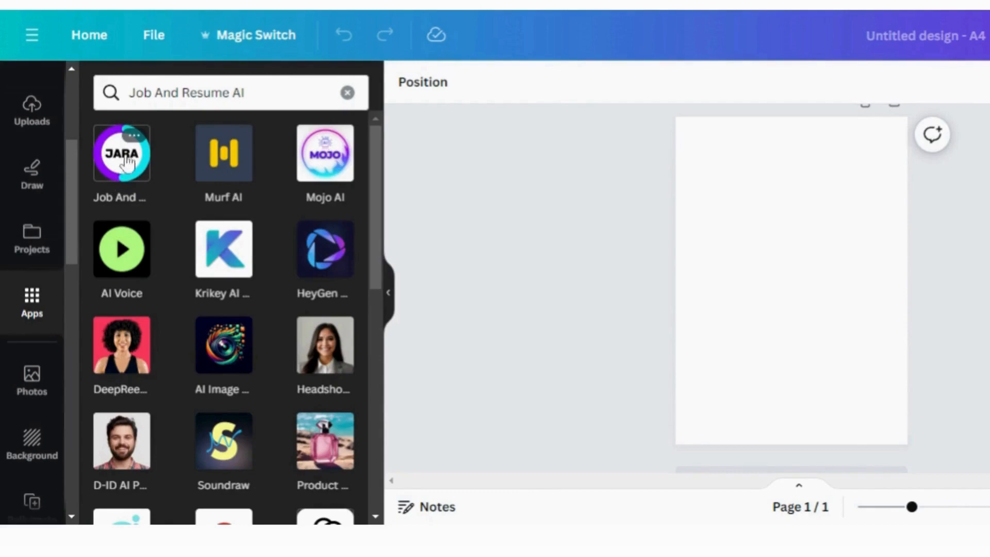
Step: Launch the JARA app and look through its Resume/CV Text and Job Description form
click(131, 161)
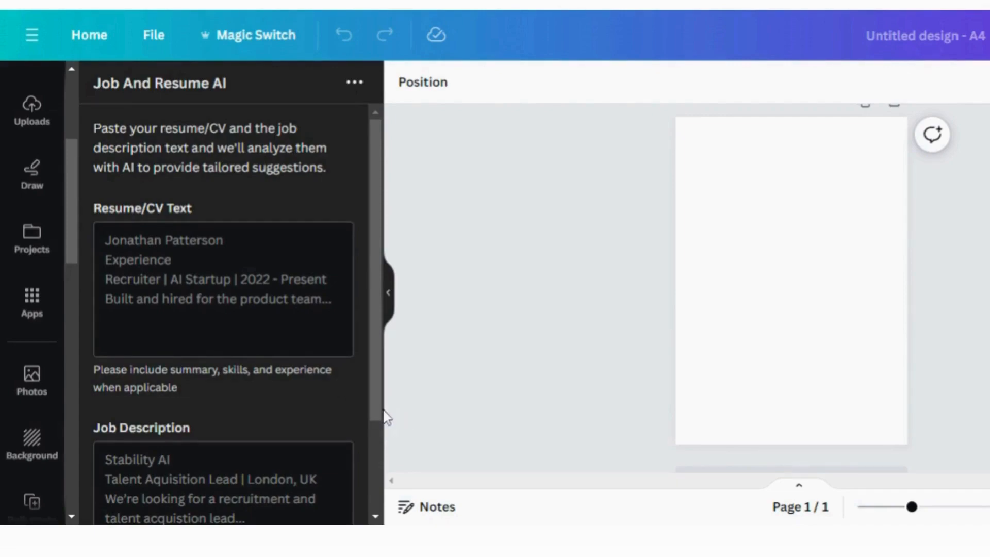
scroll(380, 415, down, 1)
scroll(382, 438, down, 3)
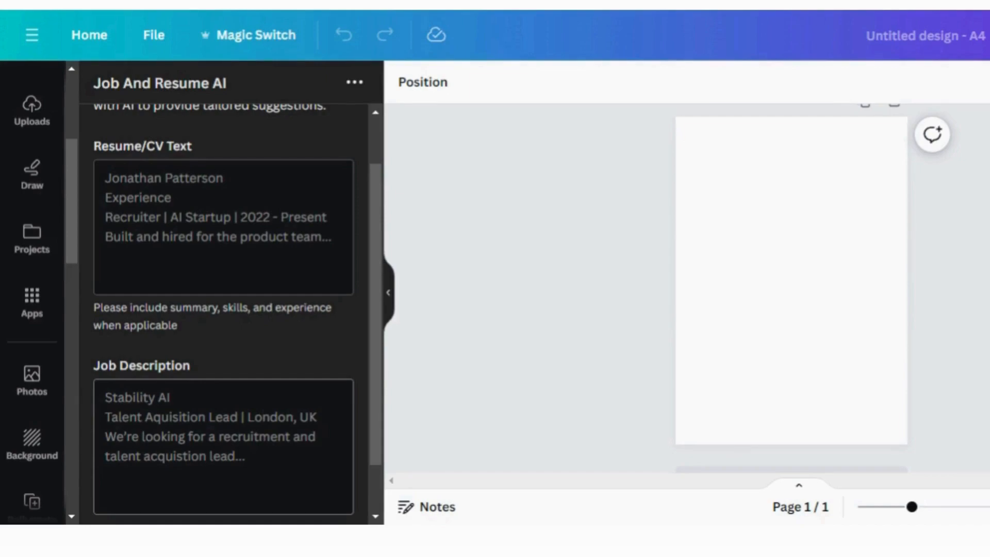
drag(376, 464, 369, 413)
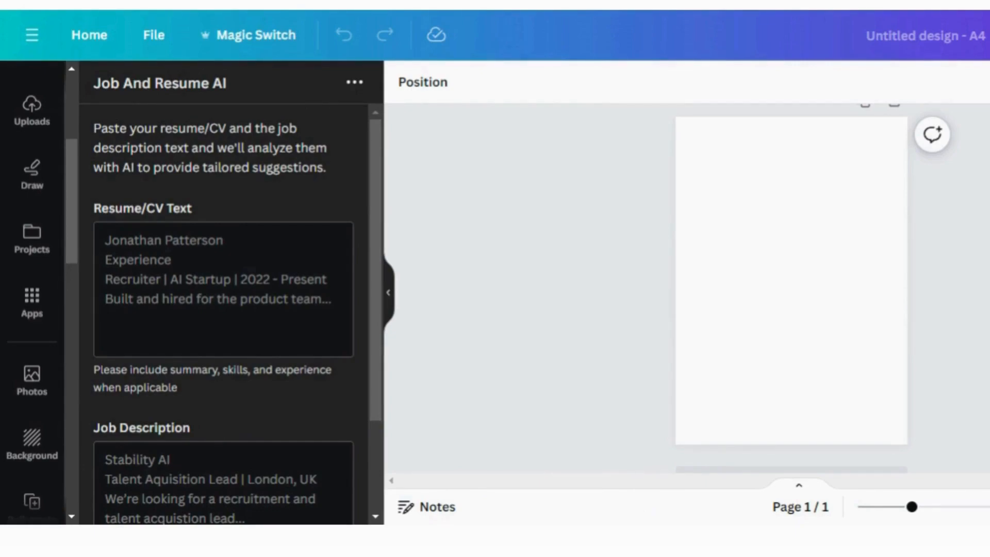
Step: Paste the resume into Resume/CV Text and the job description into its field
key(ctrl+v)
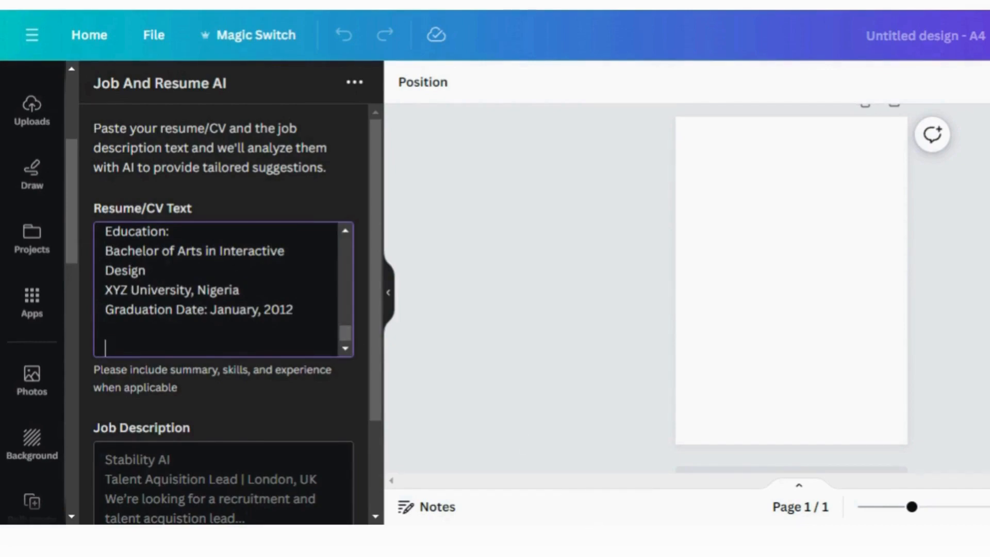
click(216, 482)
key(ctrl+v)
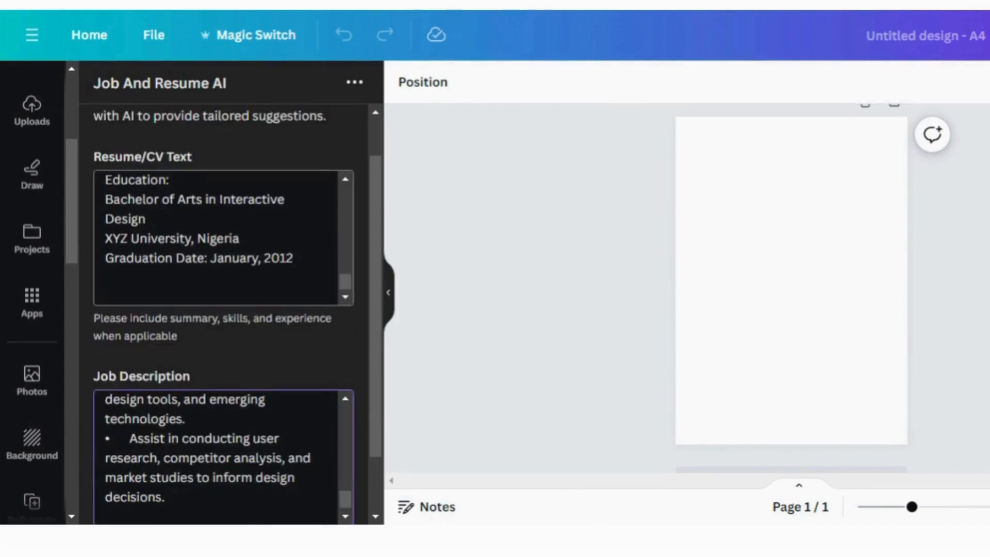
scroll(380, 361, down, 1)
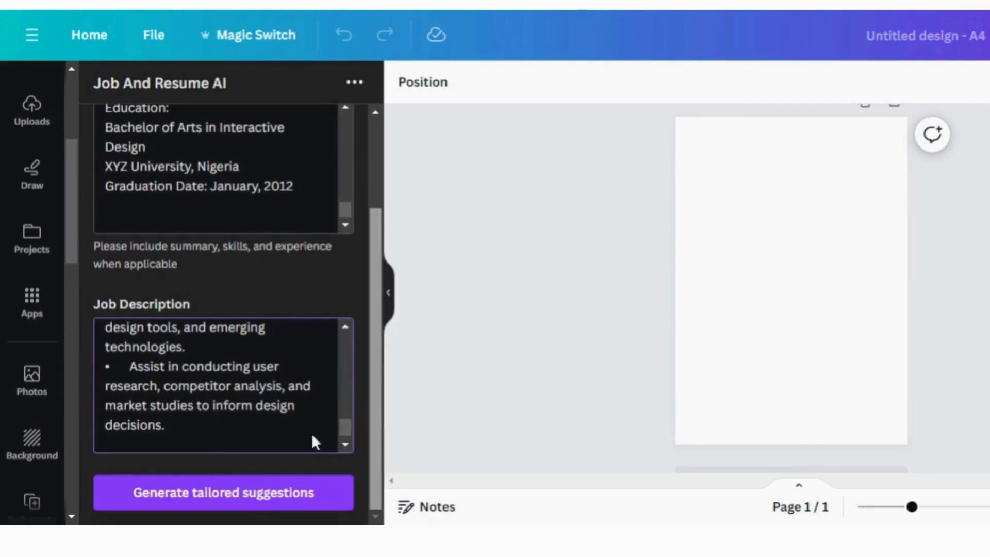
Step: Generate tailored suggestions and review the resulting role description and UI/UX cover letter
click(242, 496)
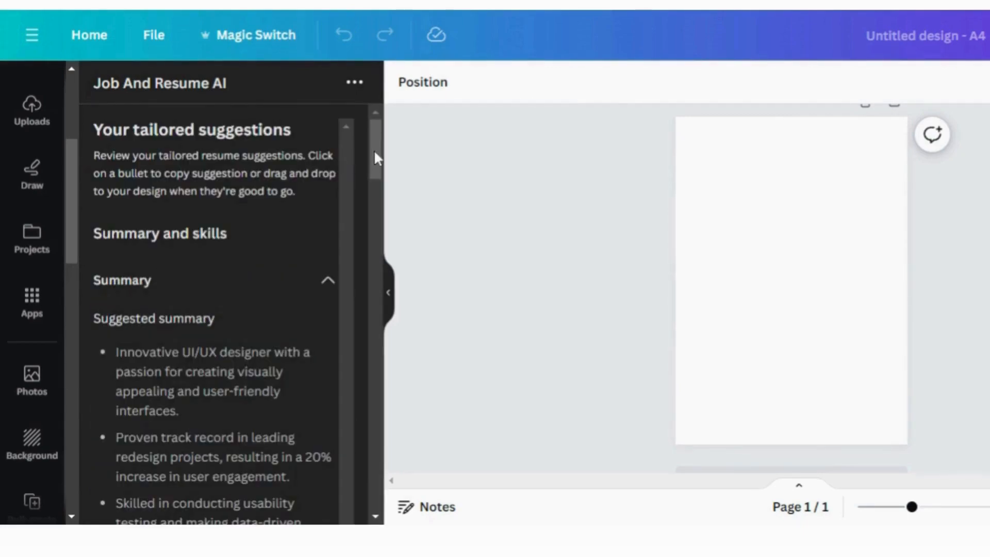
scroll(373, 150, down, 1)
scroll(380, 158, up, 1)
scroll(379, 155, down, 1)
drag(379, 161, 377, 474)
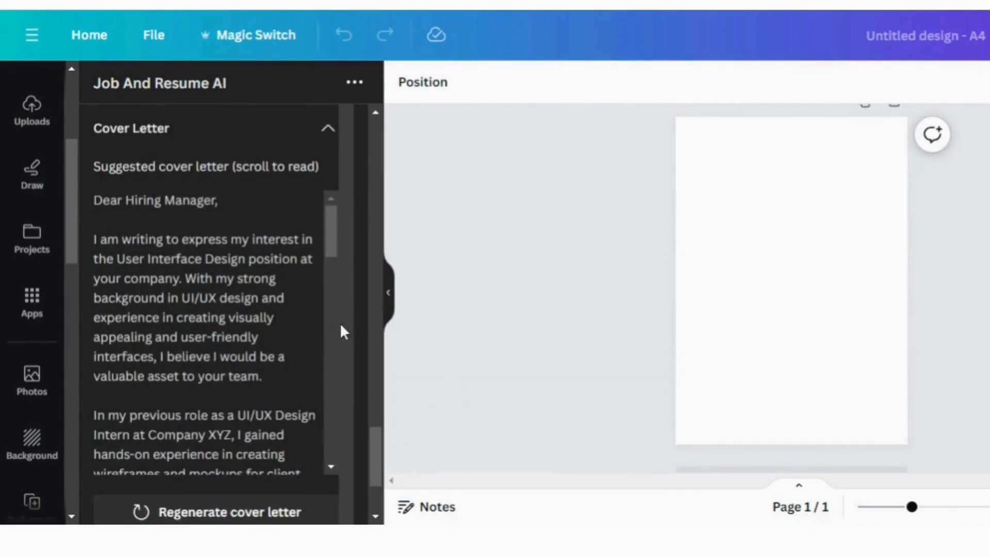
drag(370, 457, 371, 480)
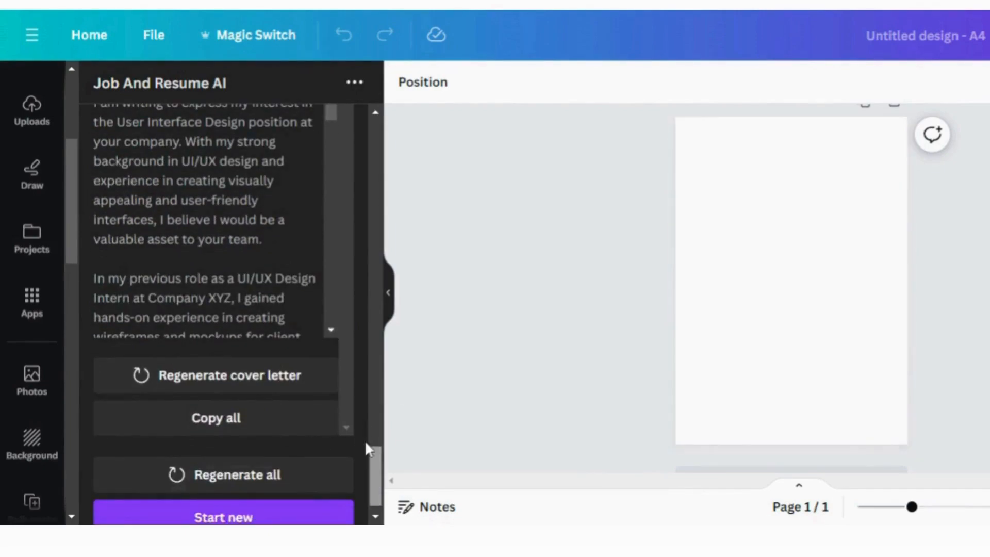
Step: Place the cover letter on page 1, summary and skills on page 2, internship duties on page 3
drag(379, 481, 376, 420)
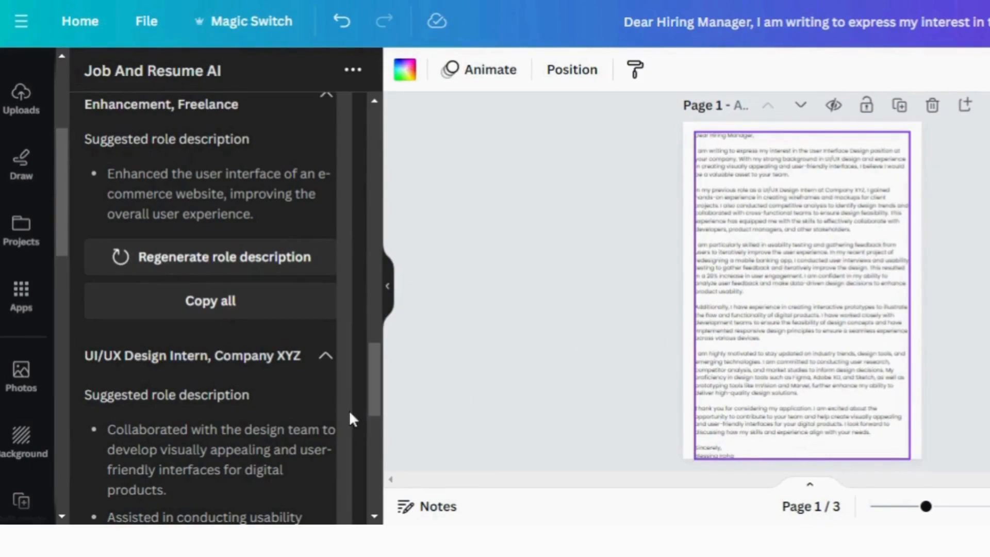
scroll(802, 275, down, 2)
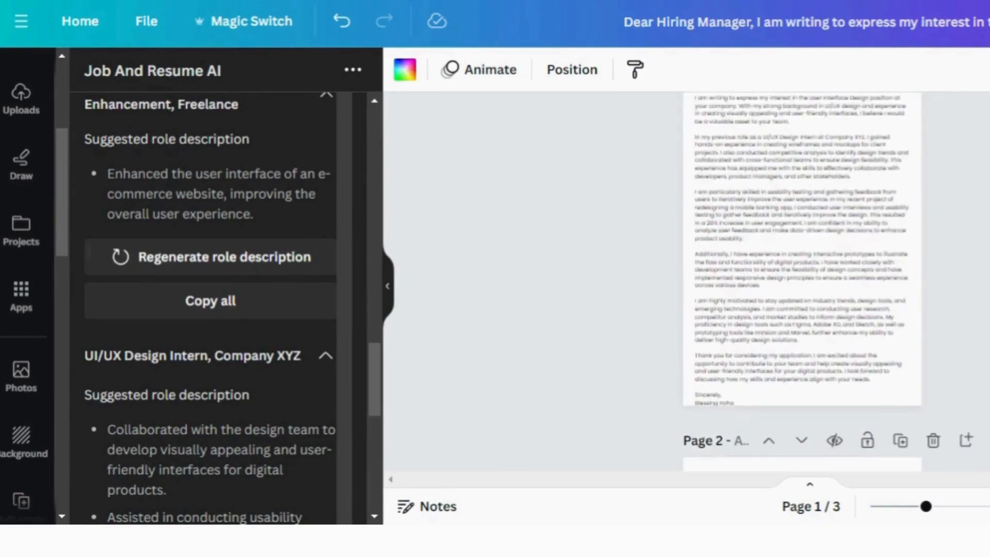
scroll(802, 275, down, 4)
scroll(802, 276, up, 6)
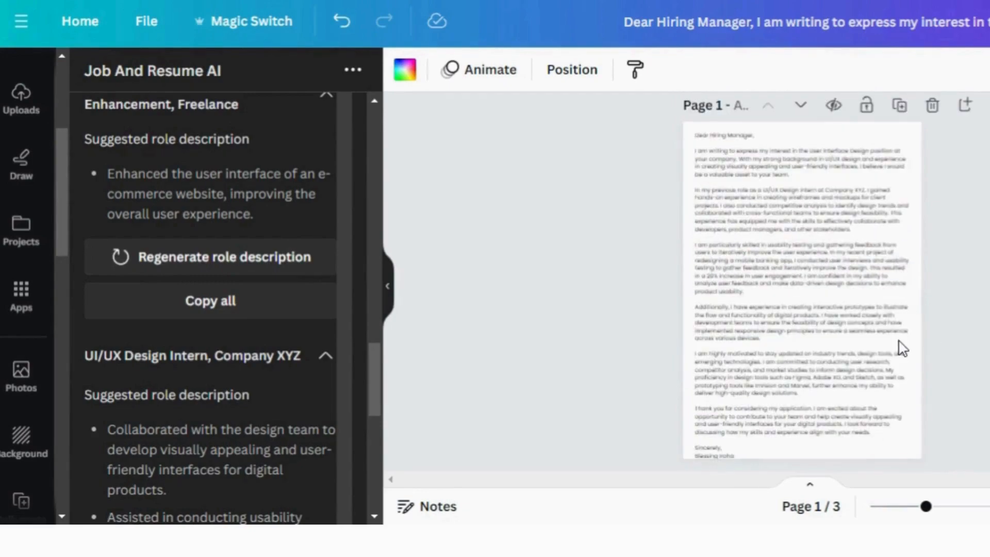
scroll(802, 275, down, 2)
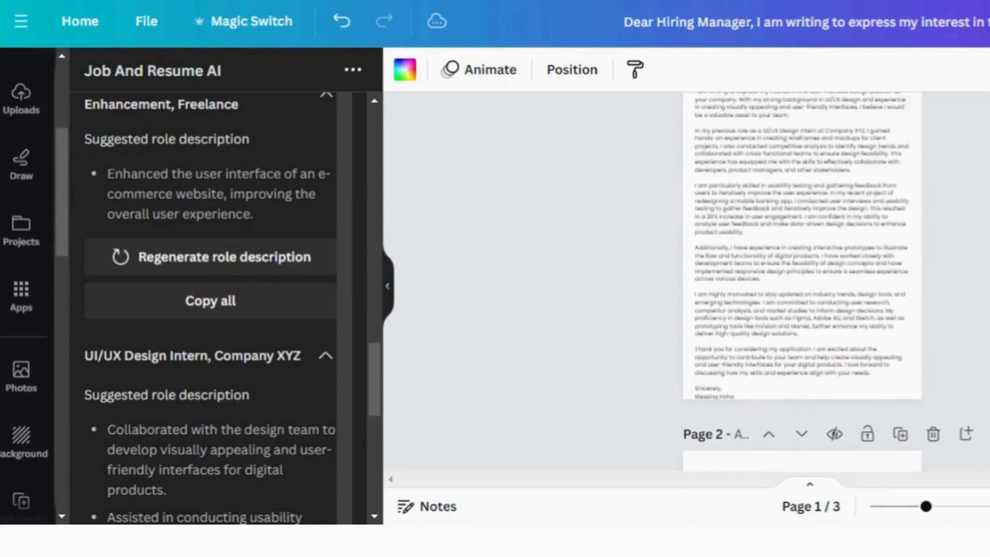
scroll(775, 217, down, 10)
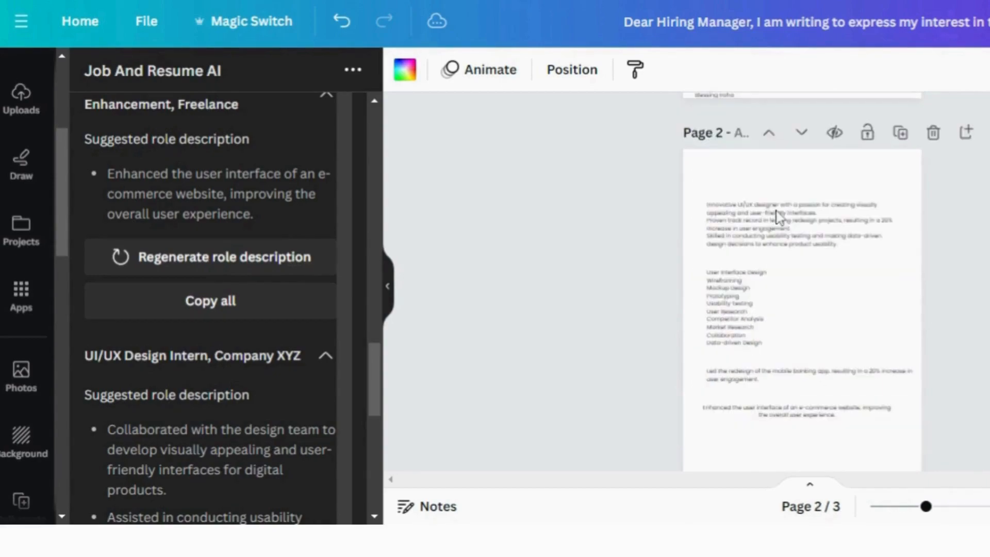
scroll(757, 360, down, 3)
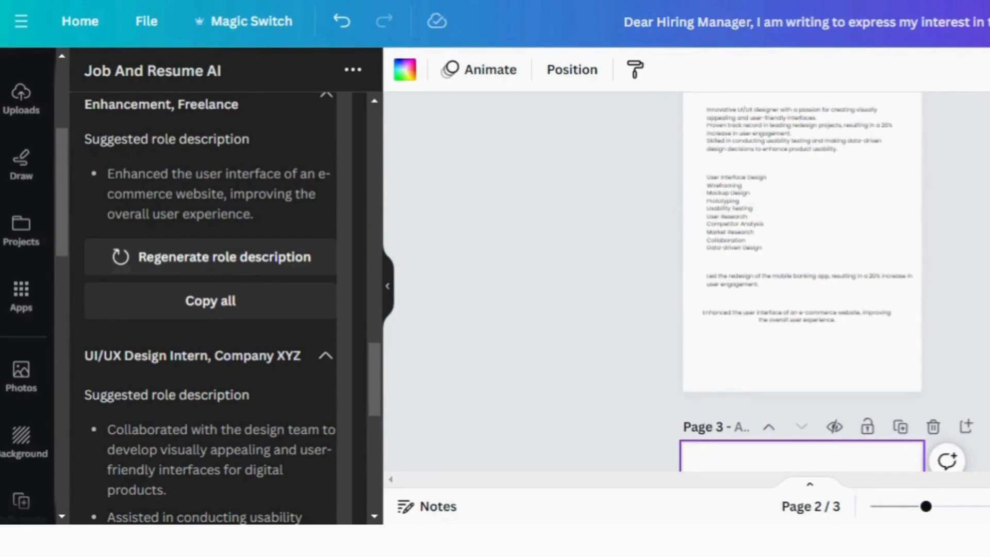
scroll(802, 281, down, 4)
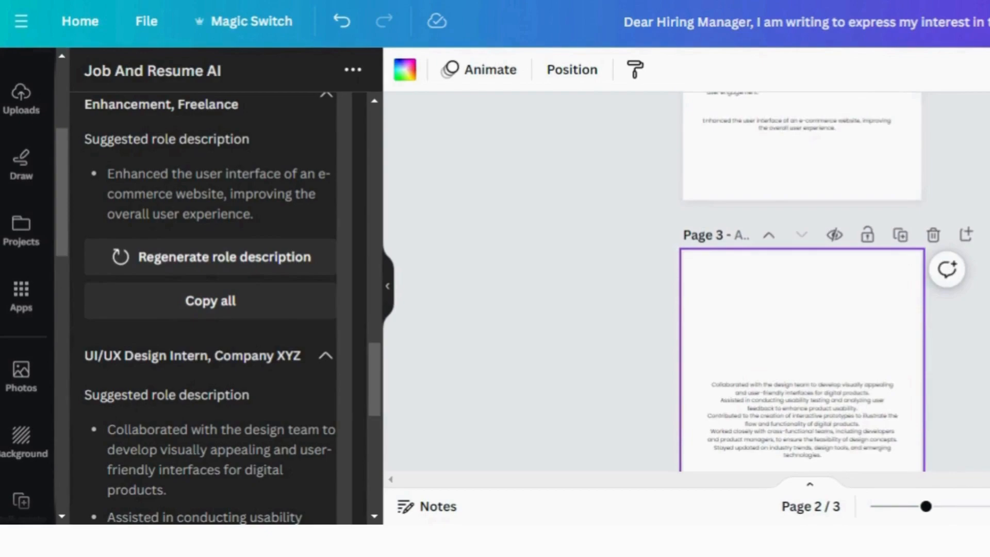
scroll(782, 468, down, 1)
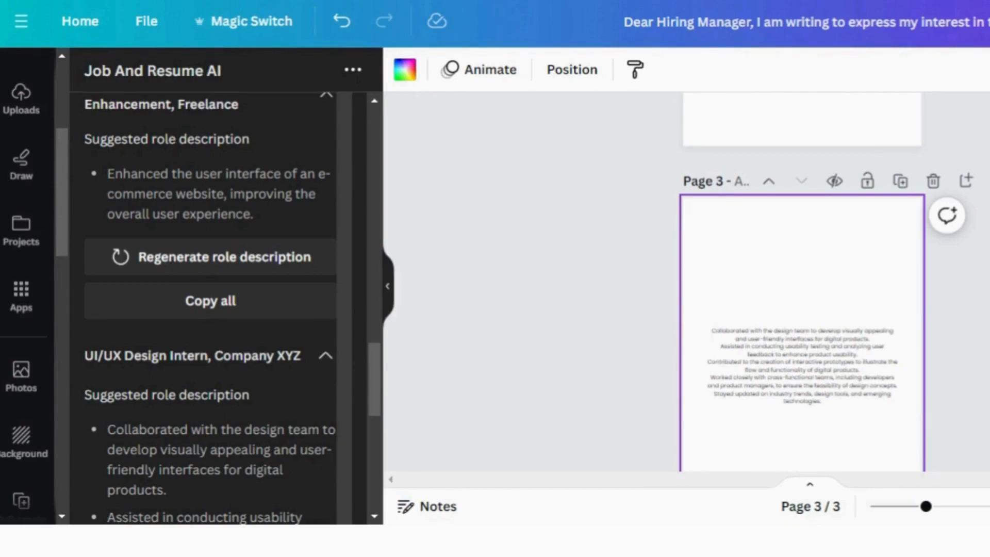
scroll(774, 228, up, 5)
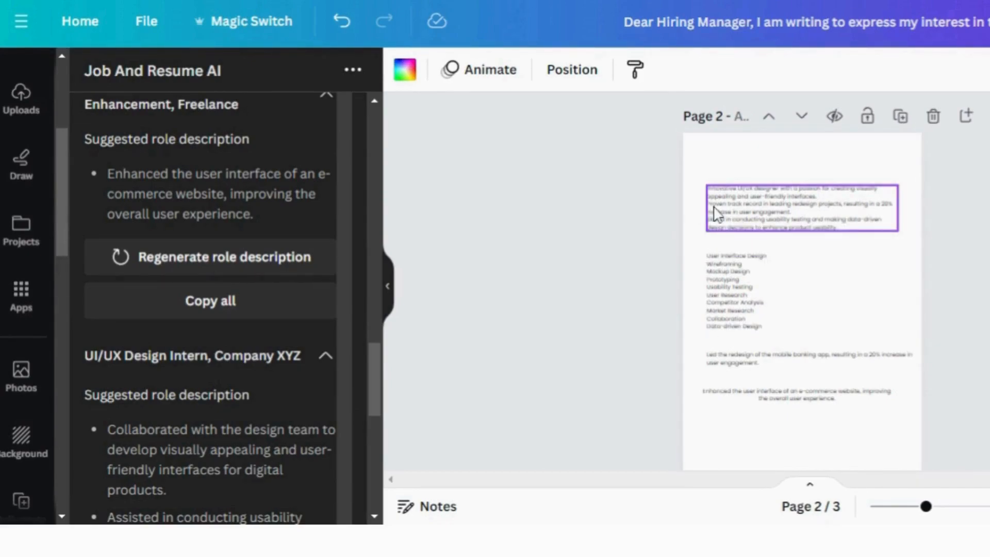
Step: Lower the summary text and add a square shape at the top of page 2
drag(715, 213, 715, 241)
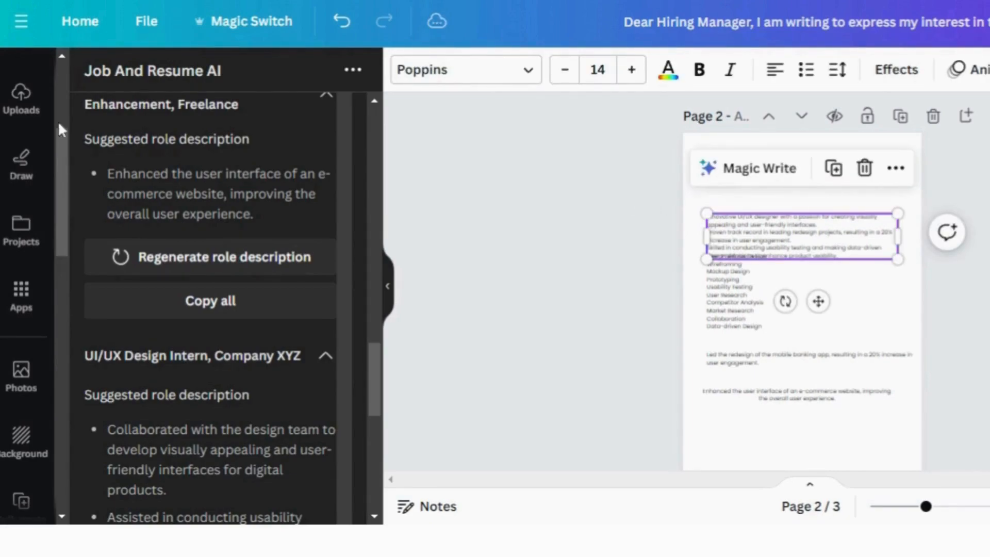
click(60, 84)
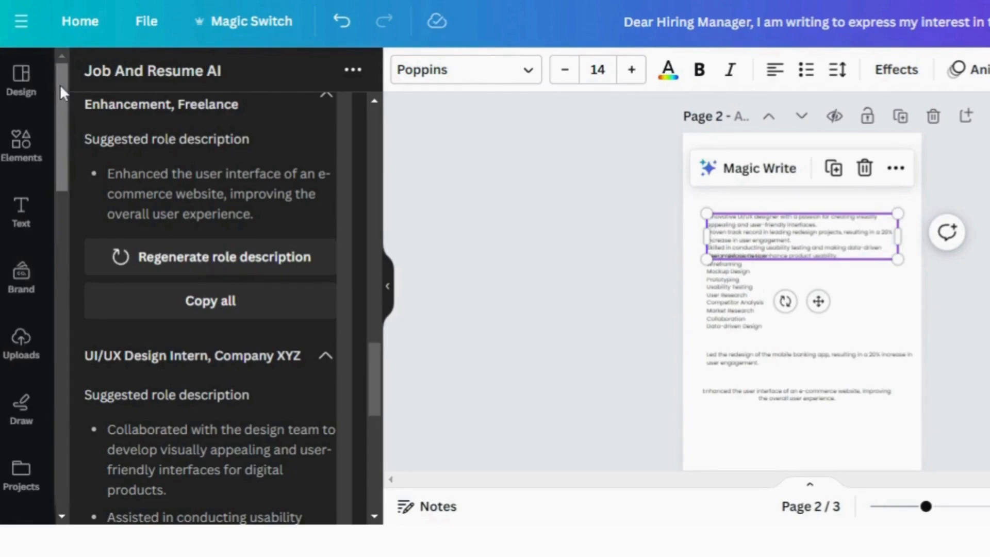
click(27, 161)
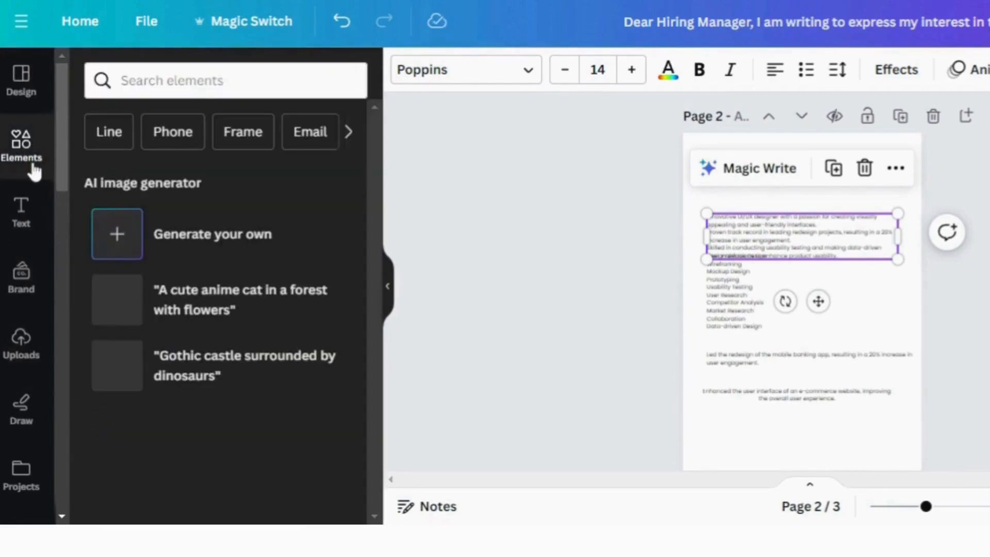
scroll(101, 143, down, 2)
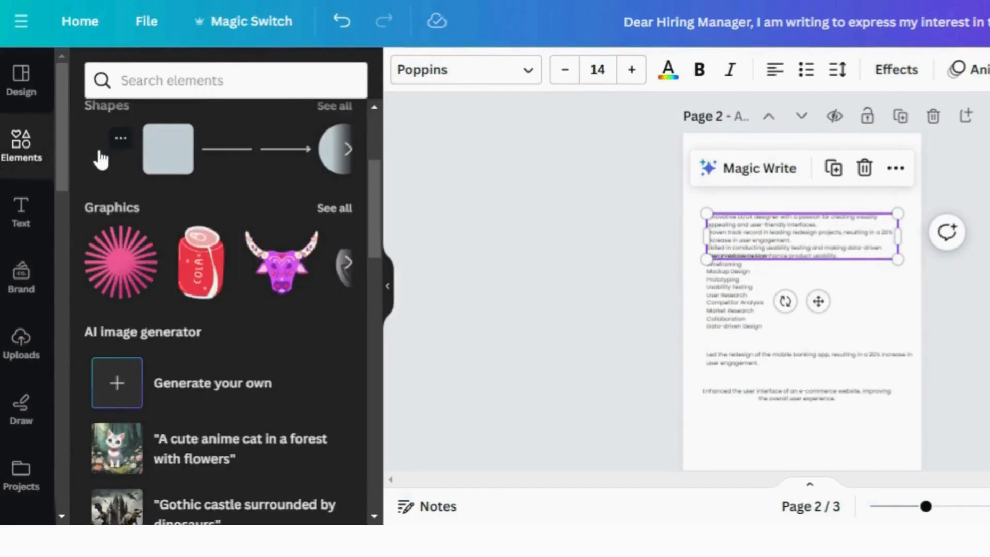
click(101, 160)
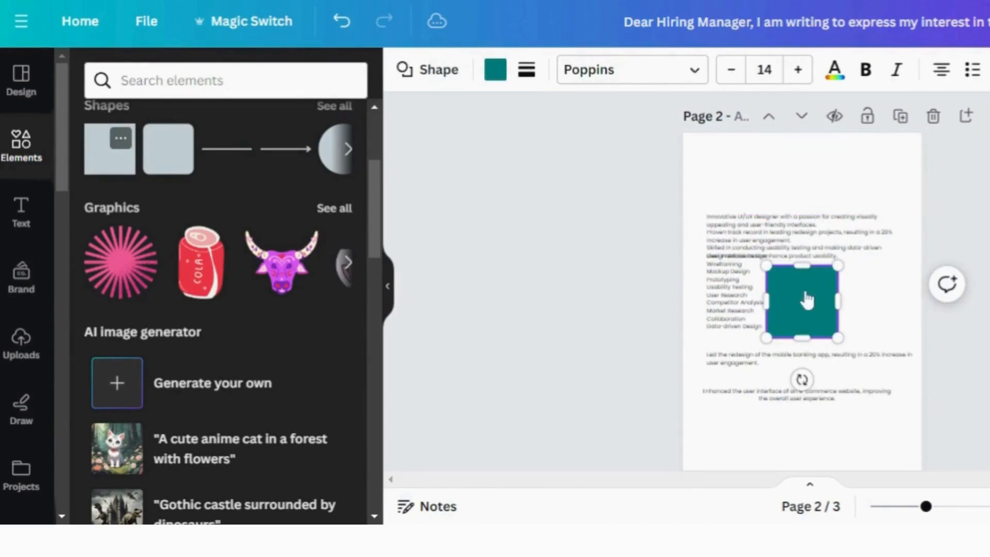
drag(806, 300, 781, 194)
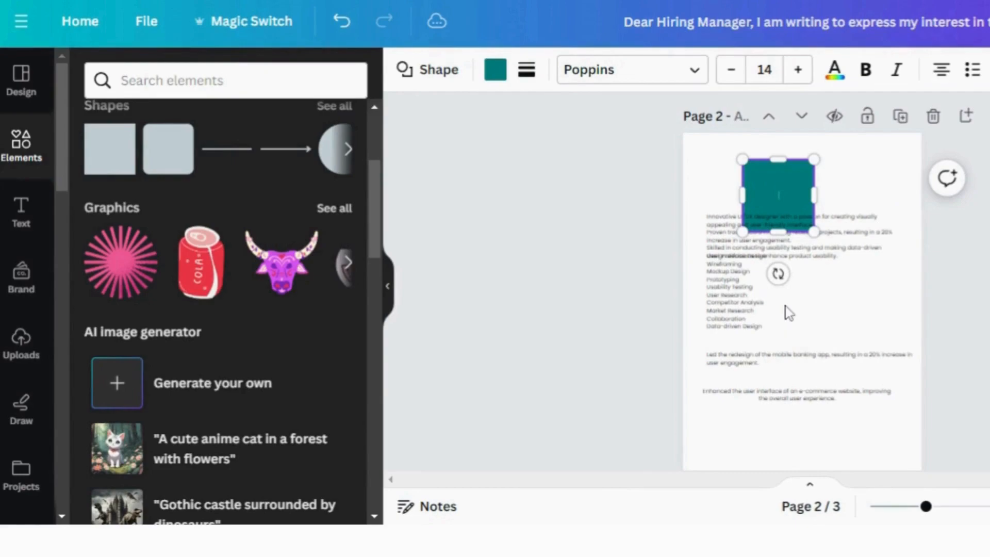
Step: Widen the square into a roughly 10.4 by 3.5 header rectangle and colour it black
drag(926, 506, 940, 506)
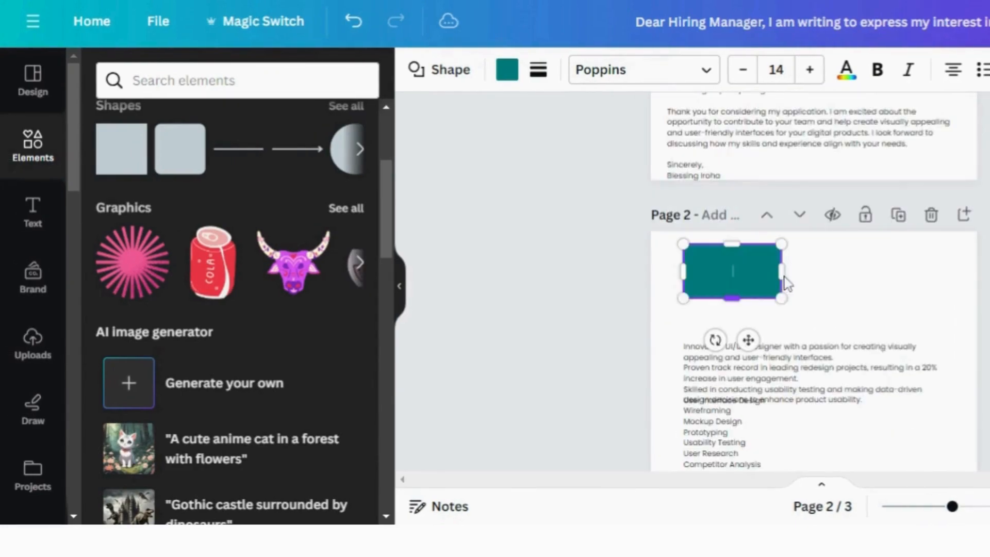
double_click(781, 280)
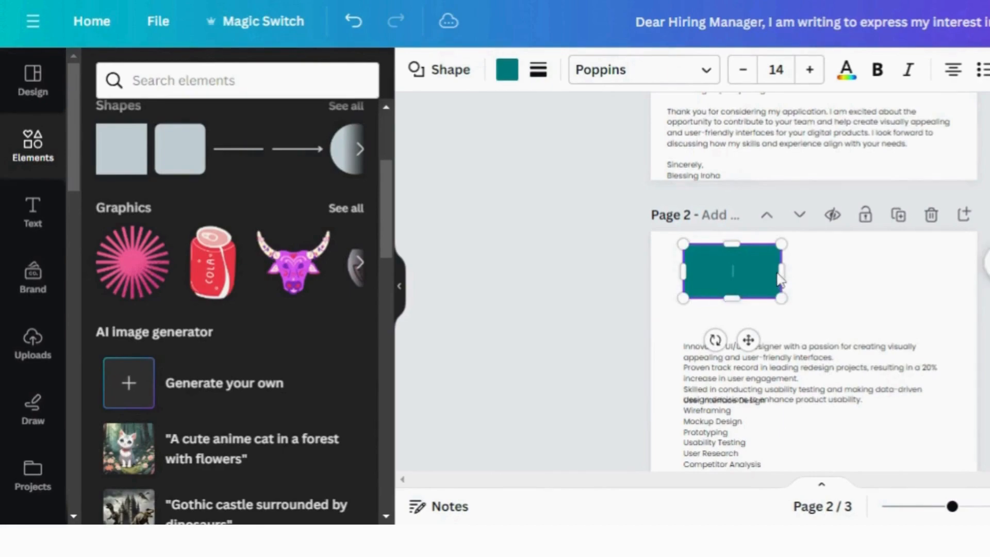
drag(780, 280, 840, 274)
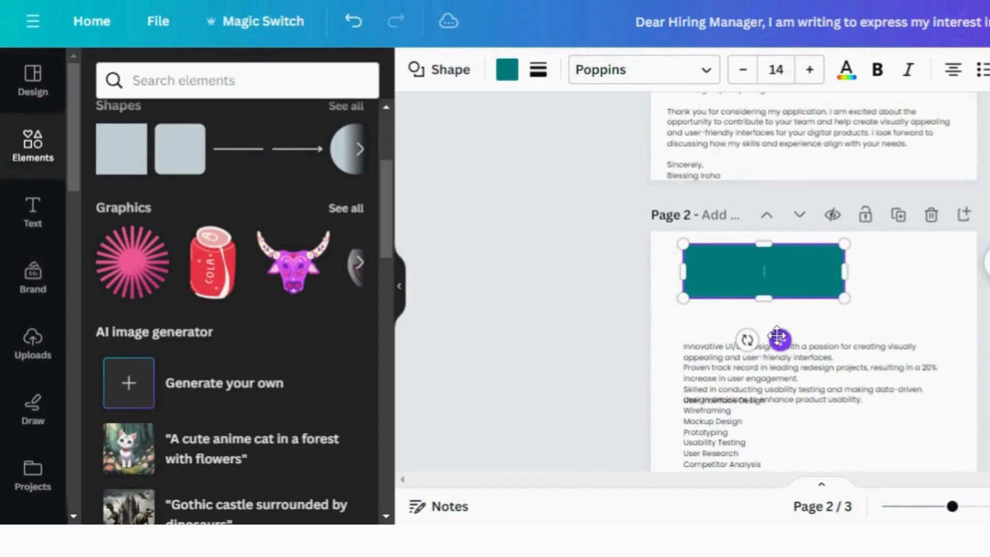
drag(779, 338, 780, 358)
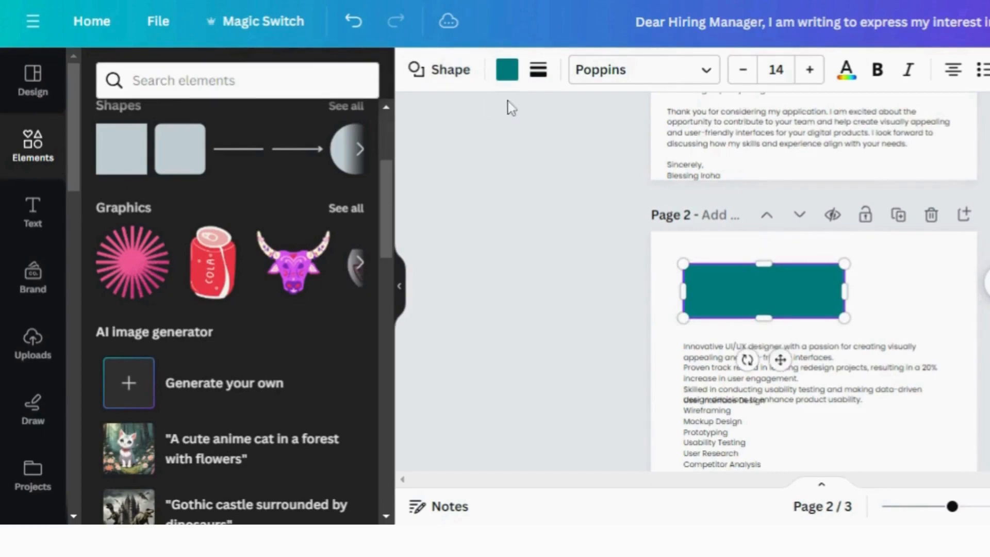
click(507, 70)
click(206, 183)
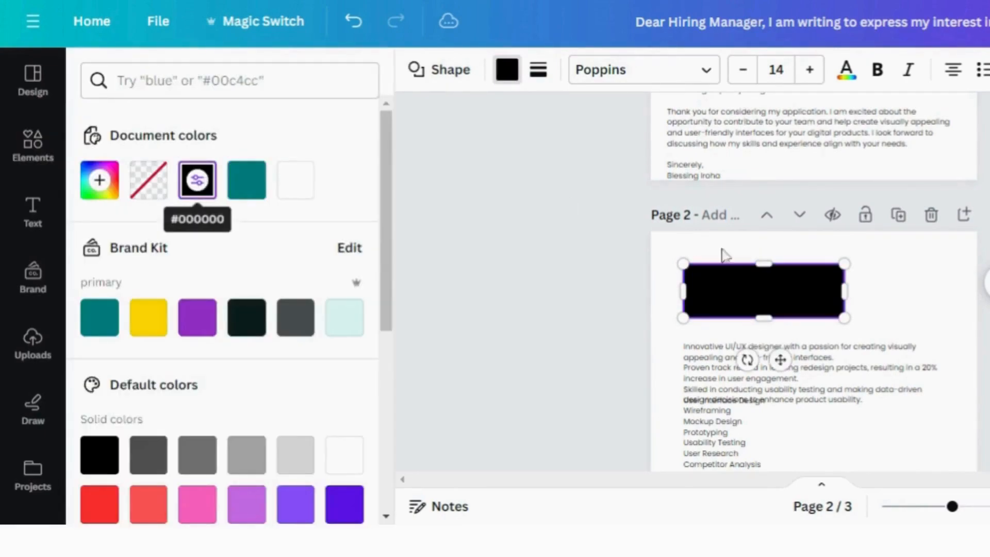
click(900, 303)
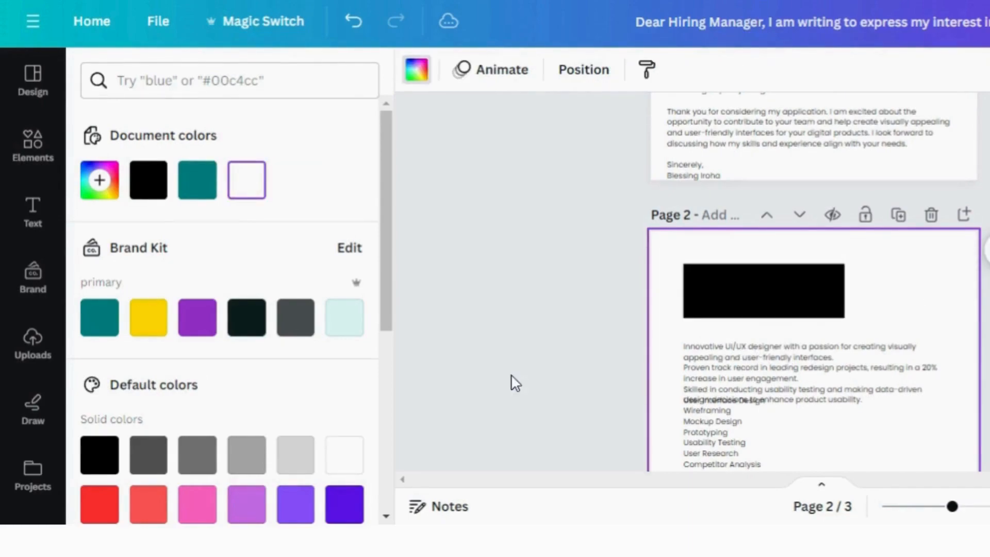
Step: Add a heading with the applicant's name, colour it white, and place it inside the black rectangle
click(32, 219)
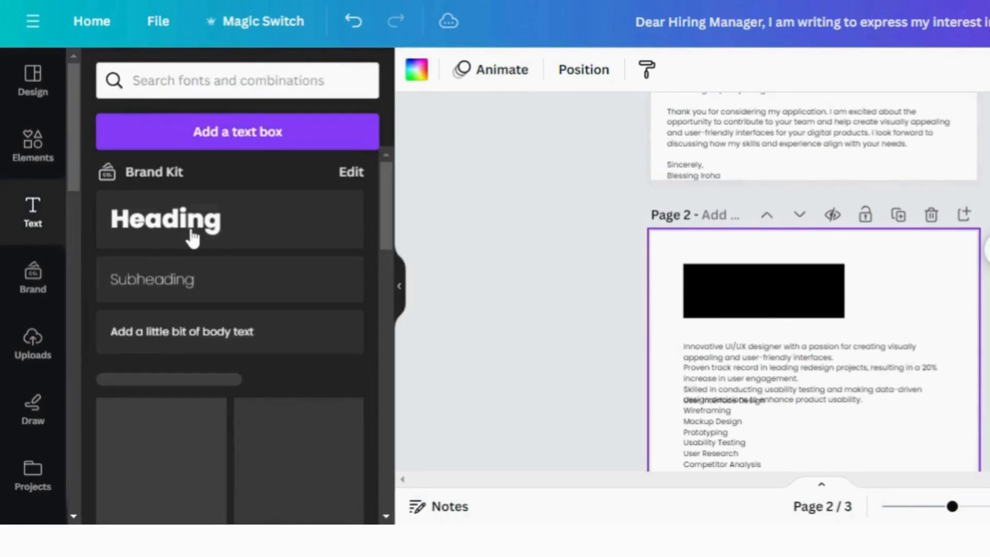
click(192, 239)
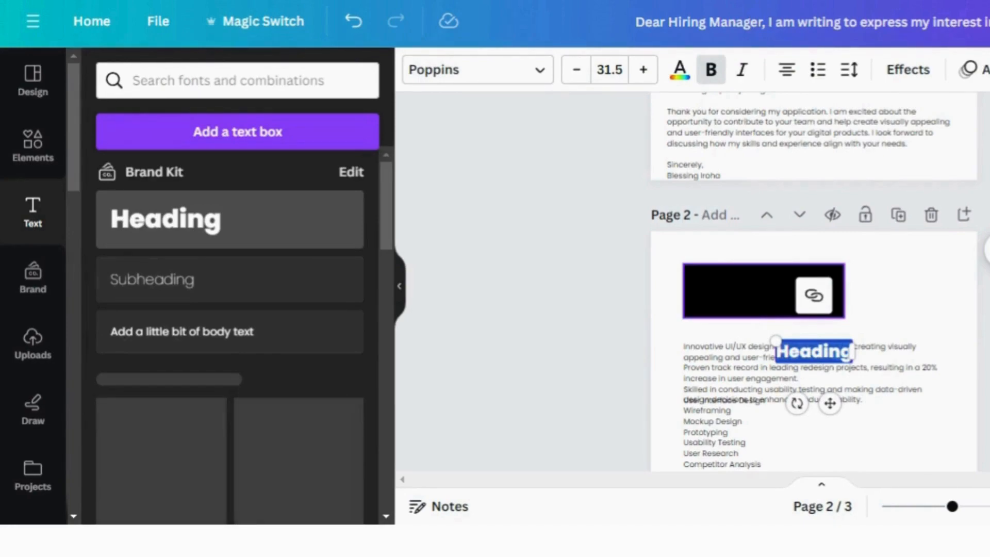
text(Blessing)
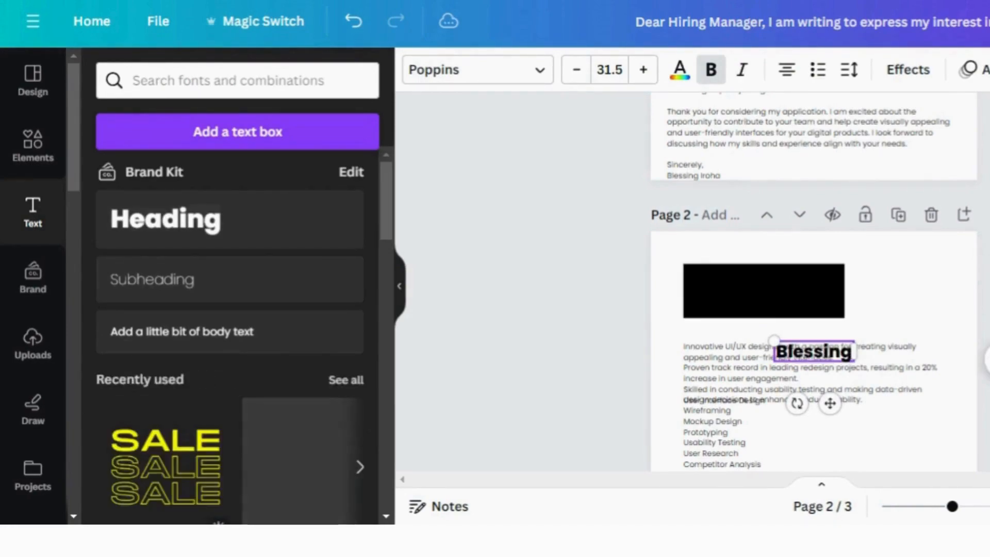
text( Iroha)
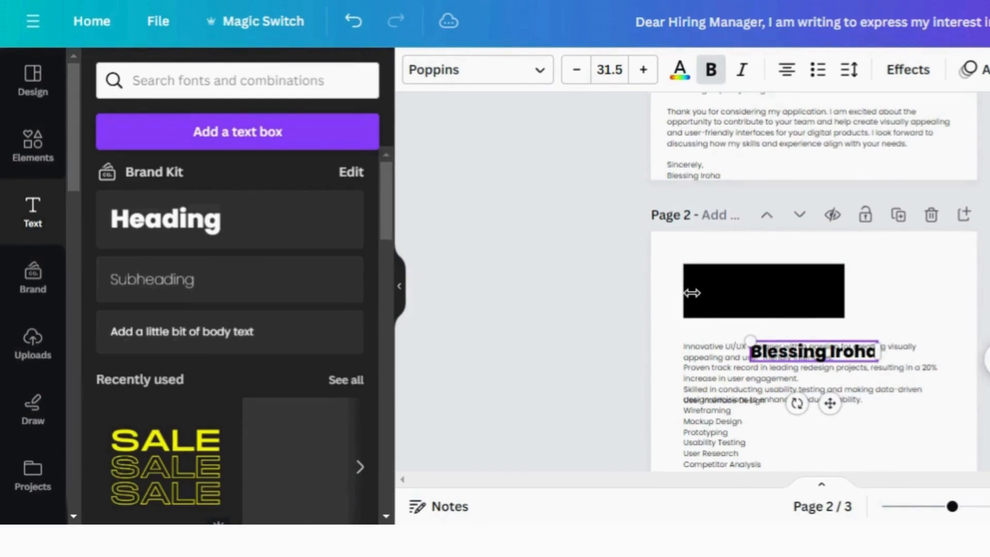
click(681, 72)
click(197, 179)
drag(830, 403, 772, 331)
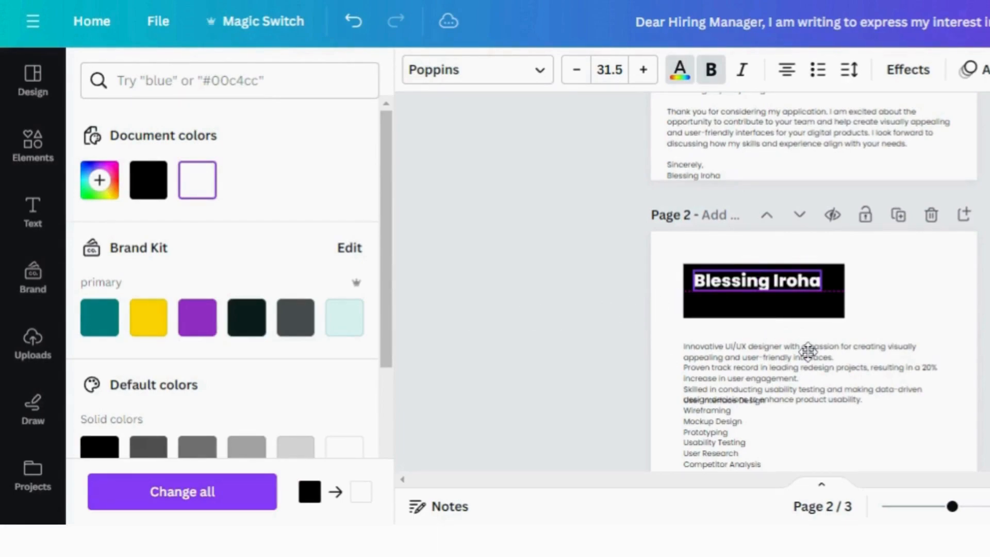
click(822, 280)
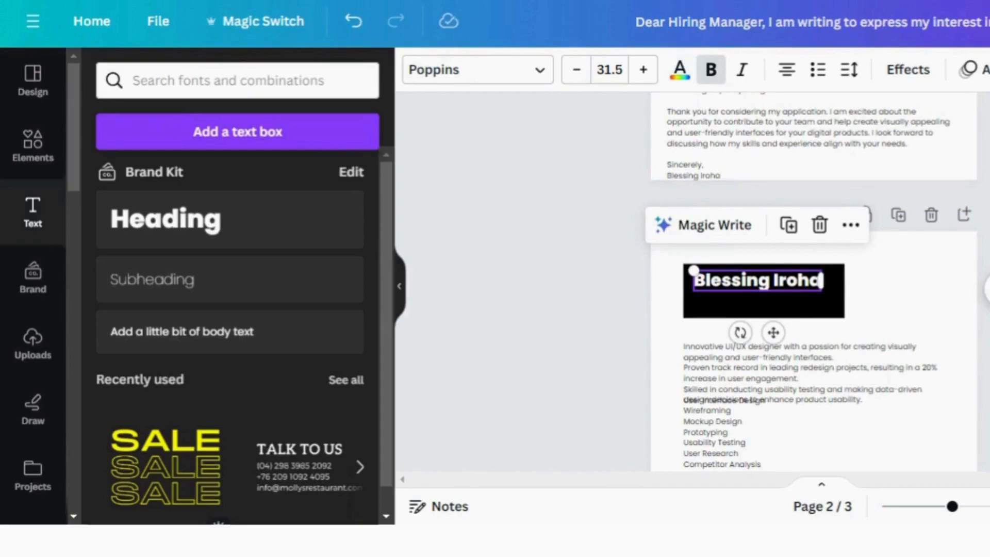
Step: Add a left-aligned 'UI/UX DESIGNER' body text line beneath the name in the header
drag(160, 340, 758, 316)
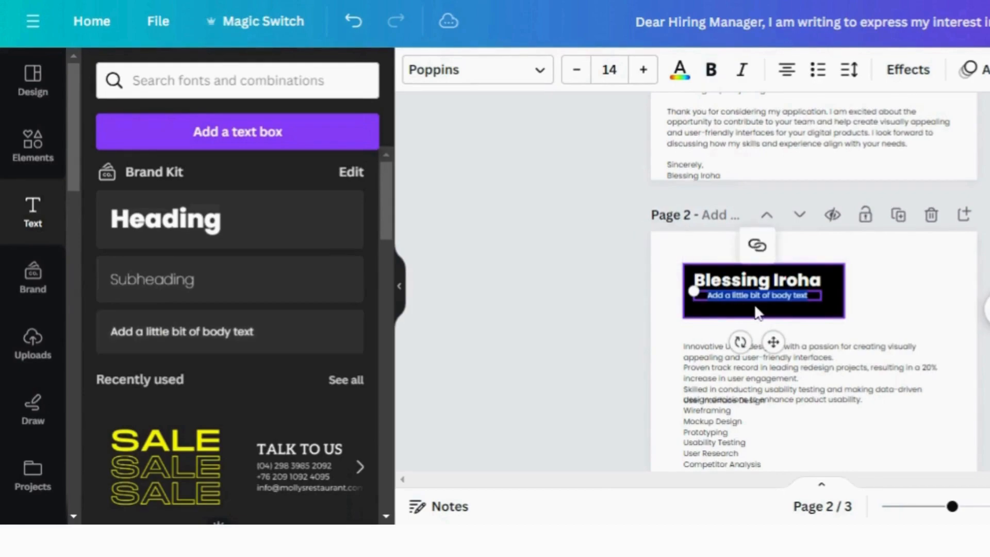
text(u)
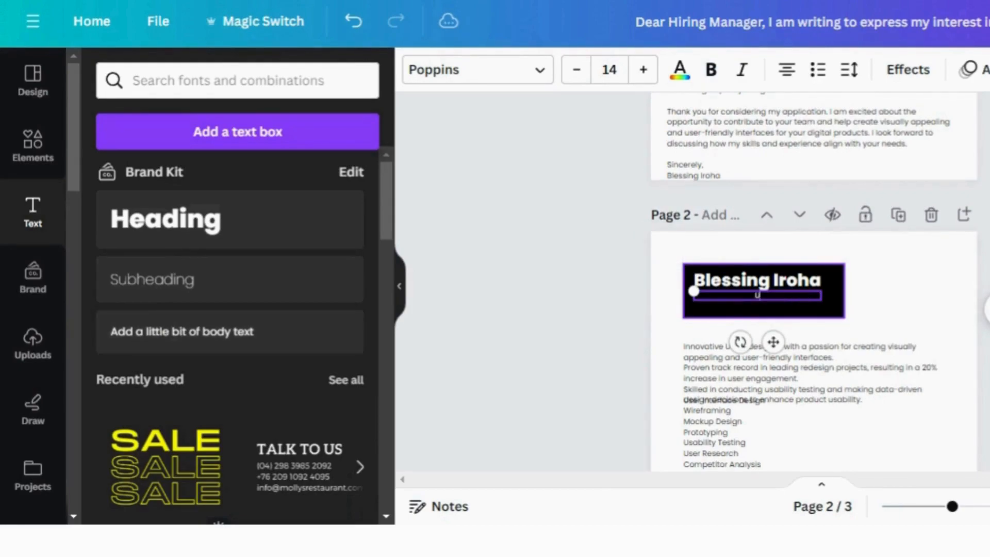
text(I/UX DESIGNER)
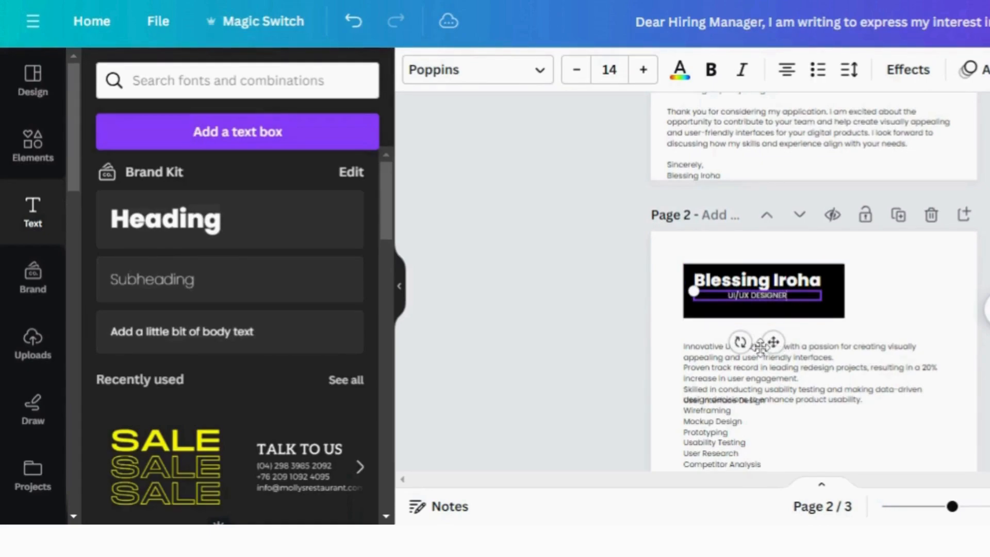
drag(758, 345, 748, 345)
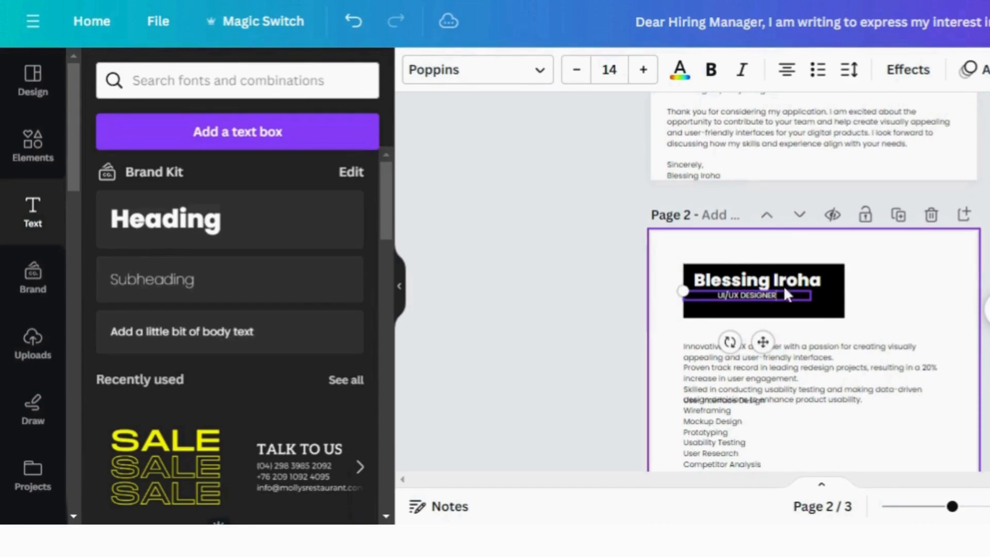
click(786, 70)
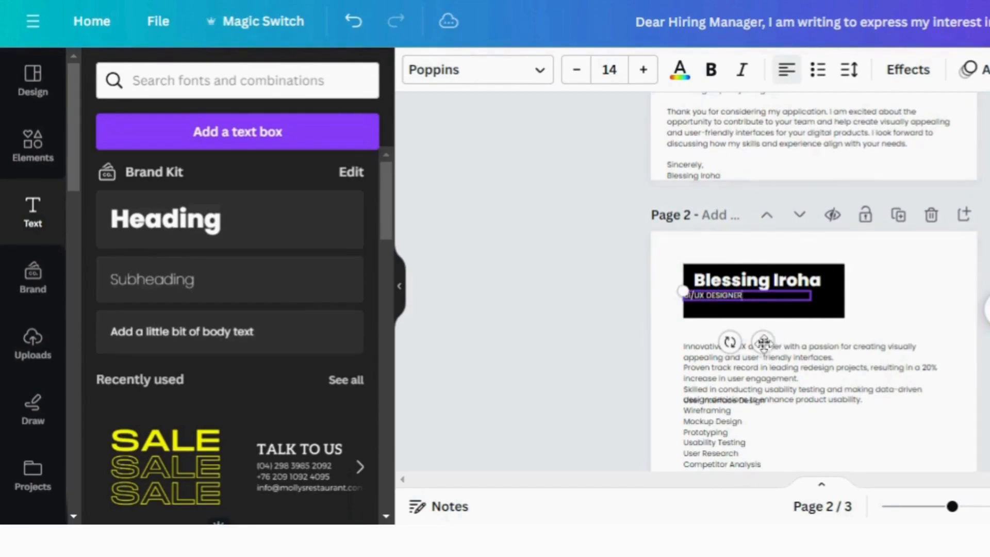
drag(765, 343, 777, 345)
click(918, 316)
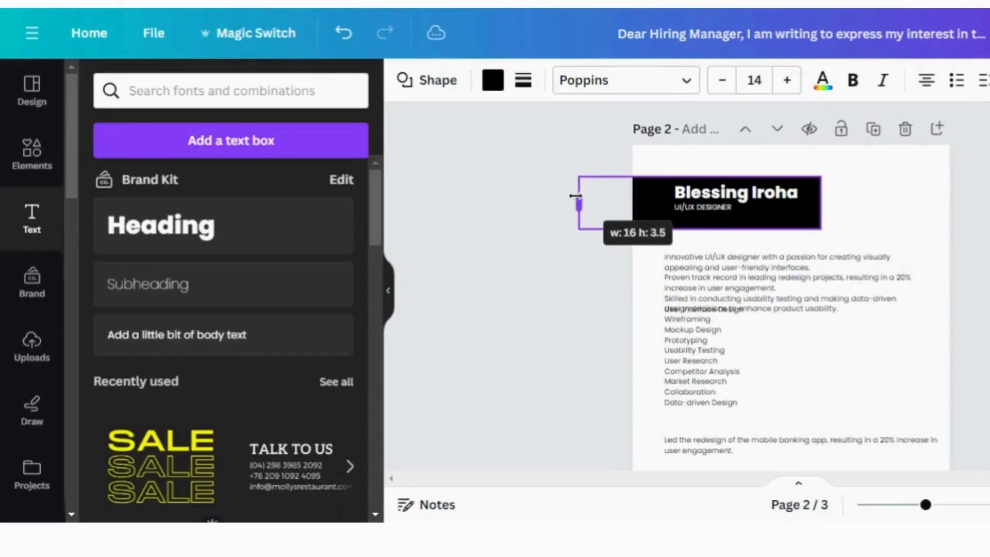
Step: Stretch the black header's left side to the page edge, making it 16 by 3.5
drag(579, 199, 578, 203)
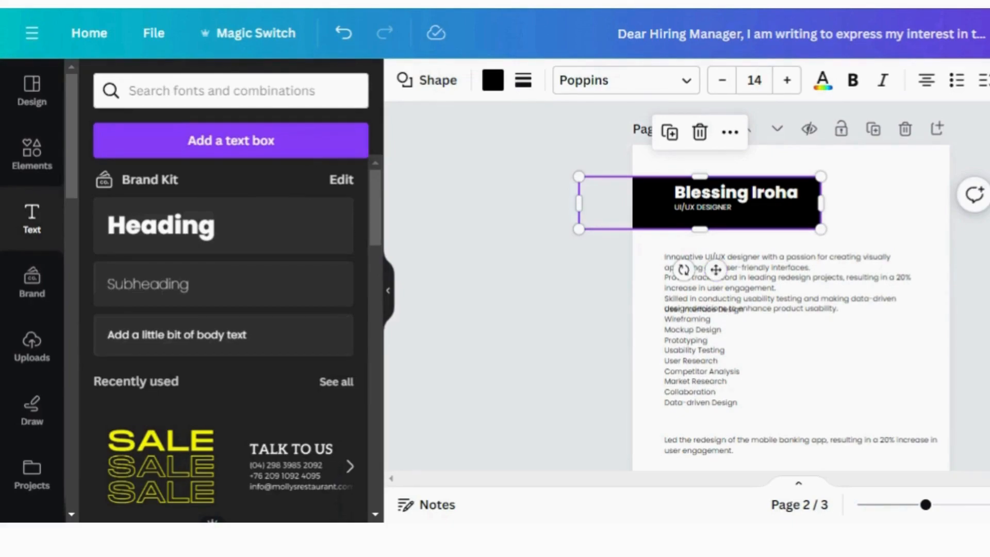
Step: Add a thin black line under the header and extend it to page 2's right edge
click(32, 152)
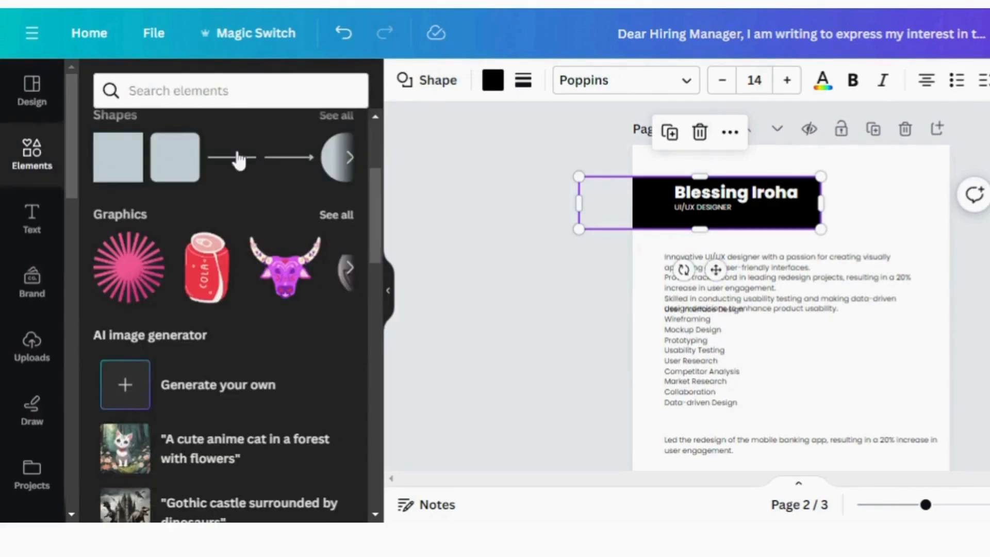
click(239, 159)
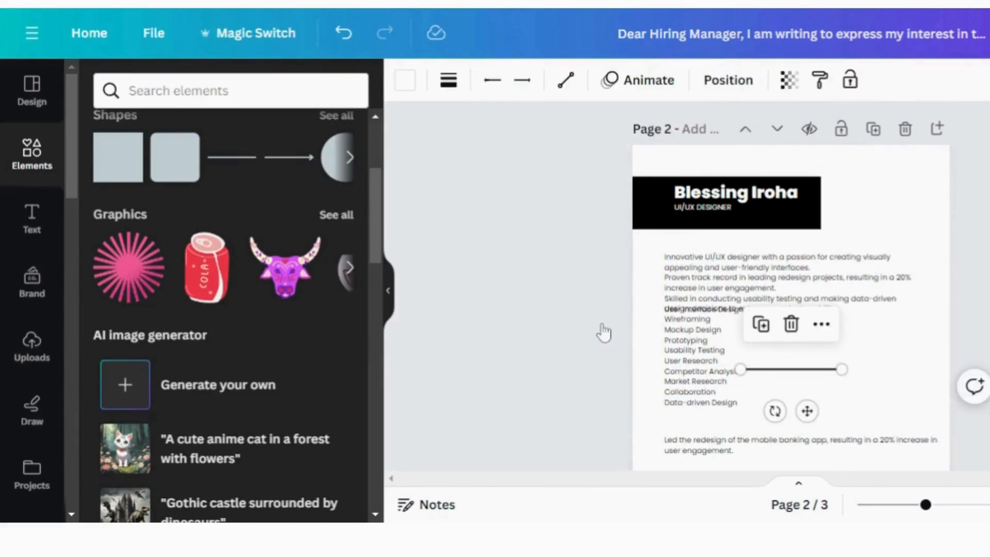
drag(807, 411, 782, 285)
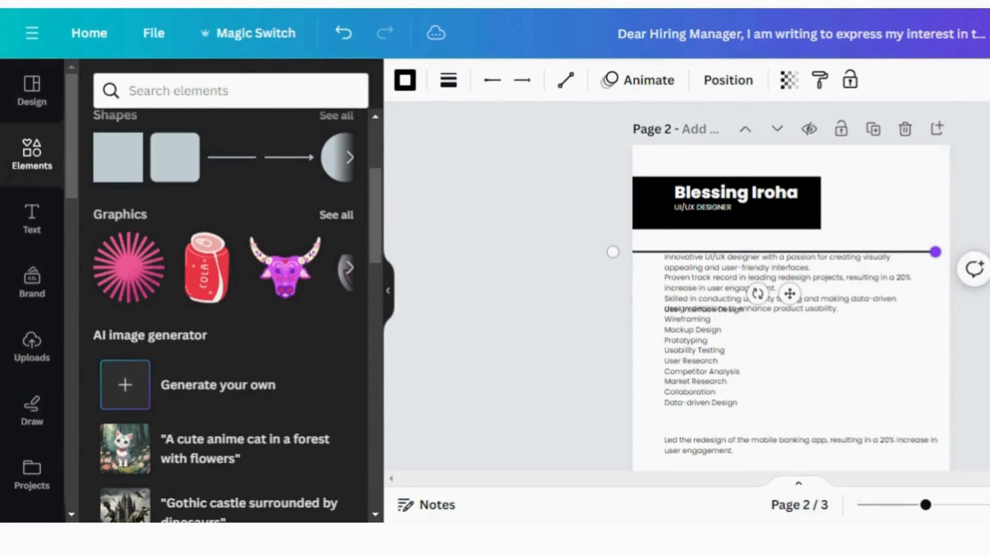
drag(935, 252, 969, 252)
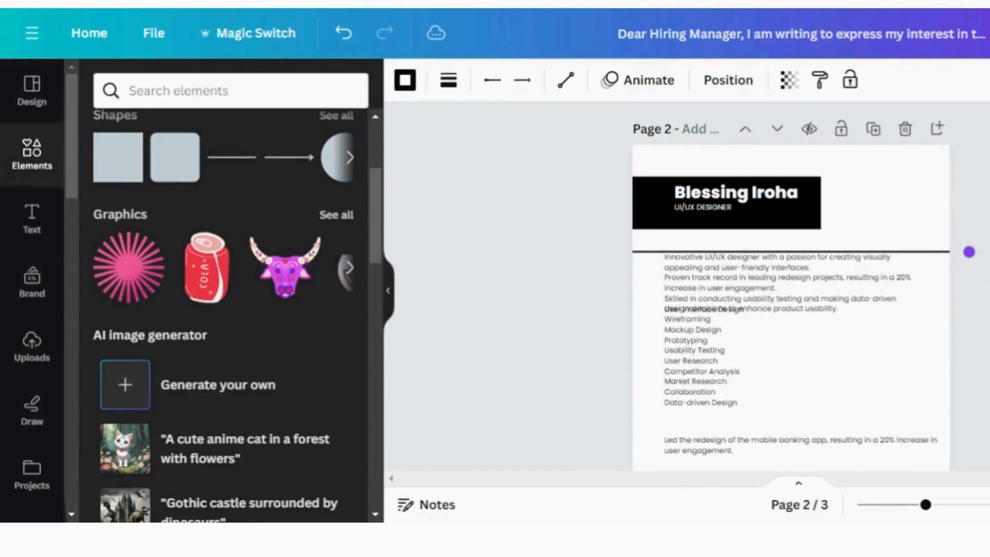
click(645, 319)
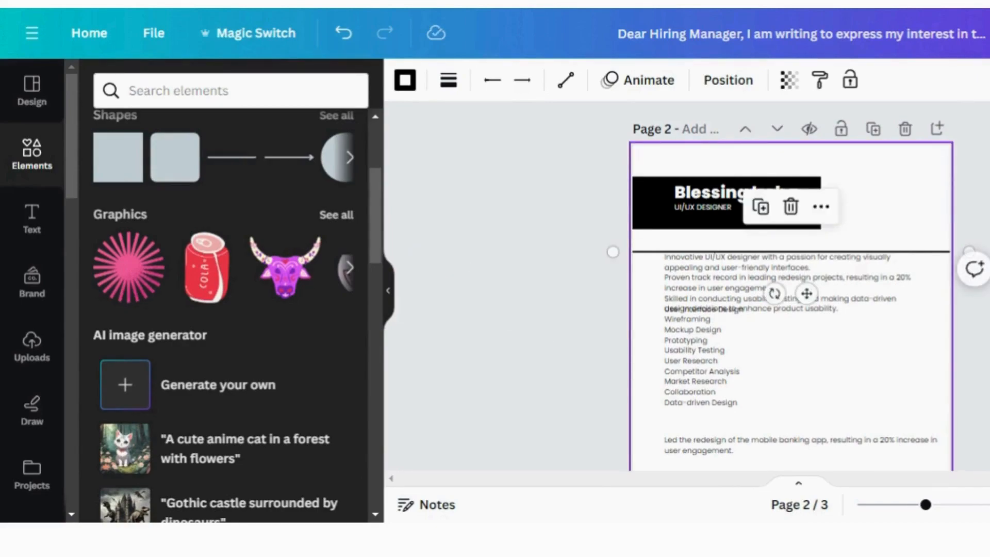
Step: Nudge the line up, move the skills list down, and narrow and reposition the summary paragraph
key(Up)
key(Up)
key(Up)
key(Up)
key(Up)
key(Up)
key(Up)
key(Up)
key(Up)
key(Up)
key(Up)
key(Up)
key(Up)
key(Up)
key(Up)
key(Up)
key(Up)
key(Up)
key(Up)
key(Up)
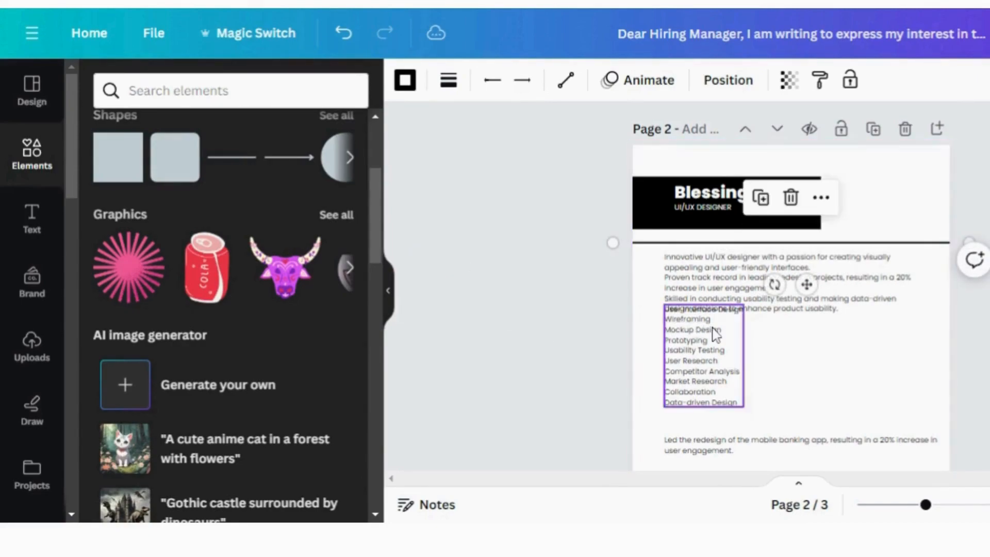
click(756, 305)
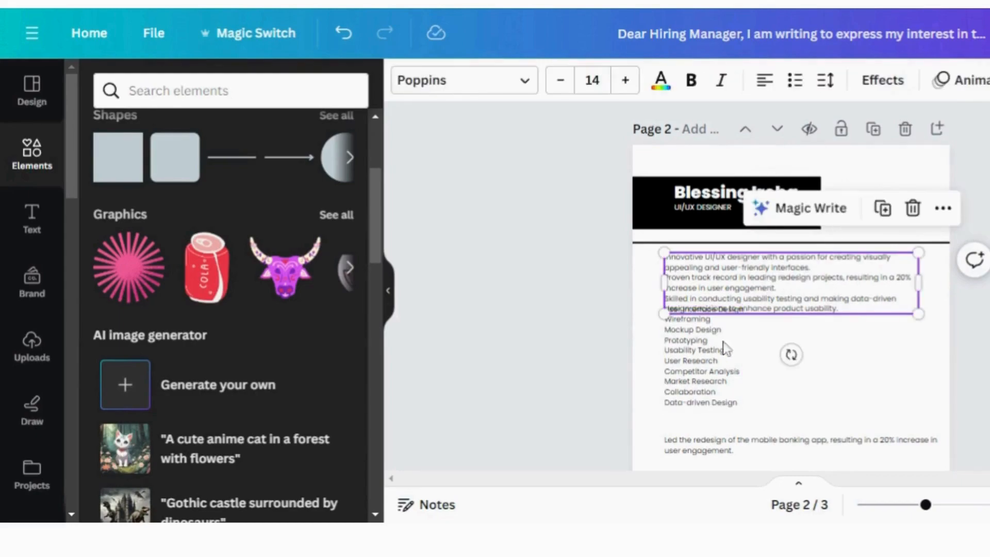
click(693, 355)
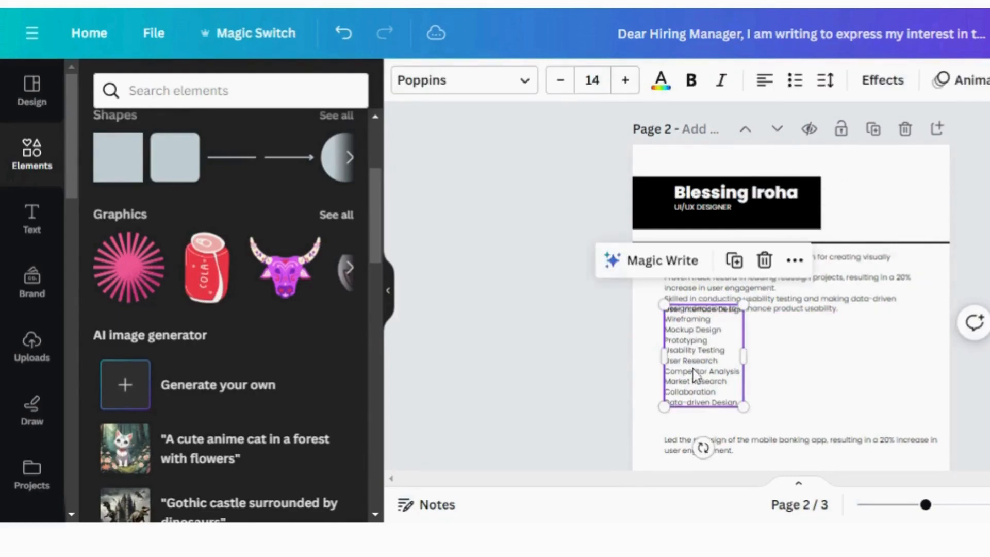
drag(693, 367, 693, 389)
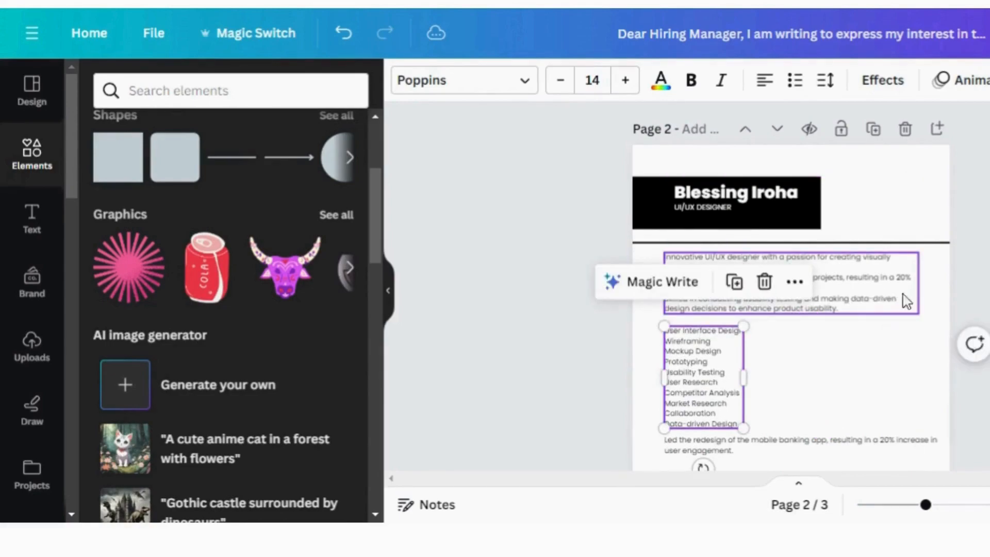
click(920, 283)
drag(919, 283, 879, 282)
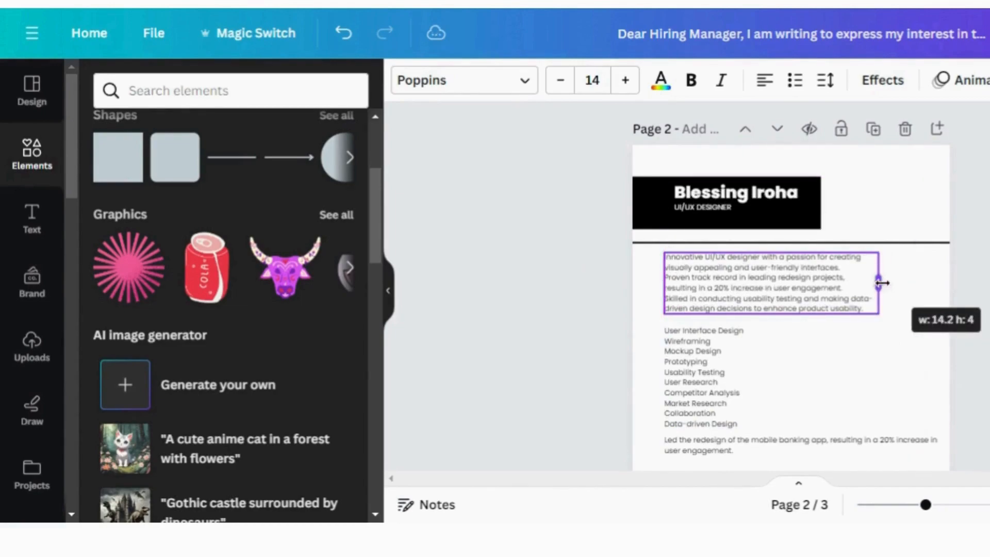
drag(785, 288, 808, 295)
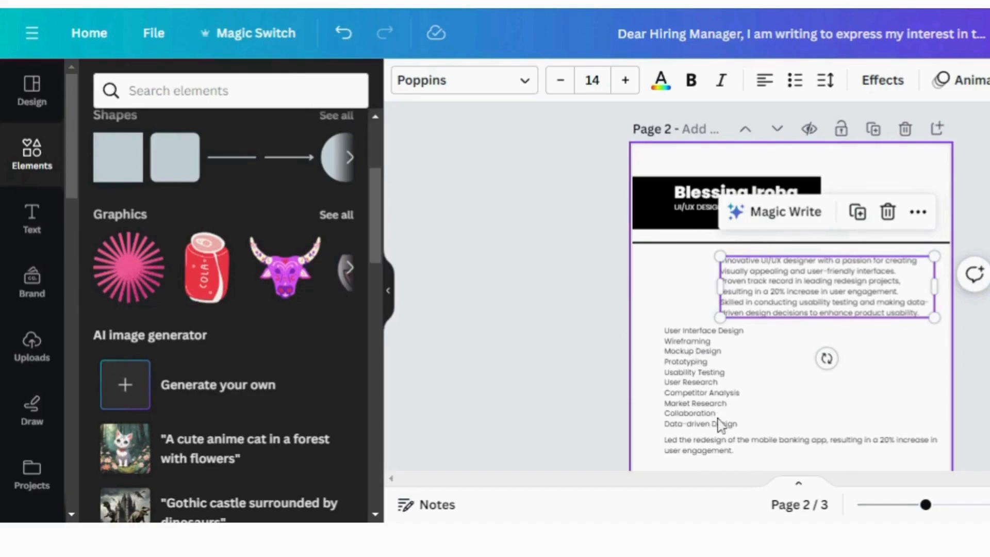
Step: Lower the skills list further and centre the 'Led the redesign…' paragraph beneath it
click(685, 394)
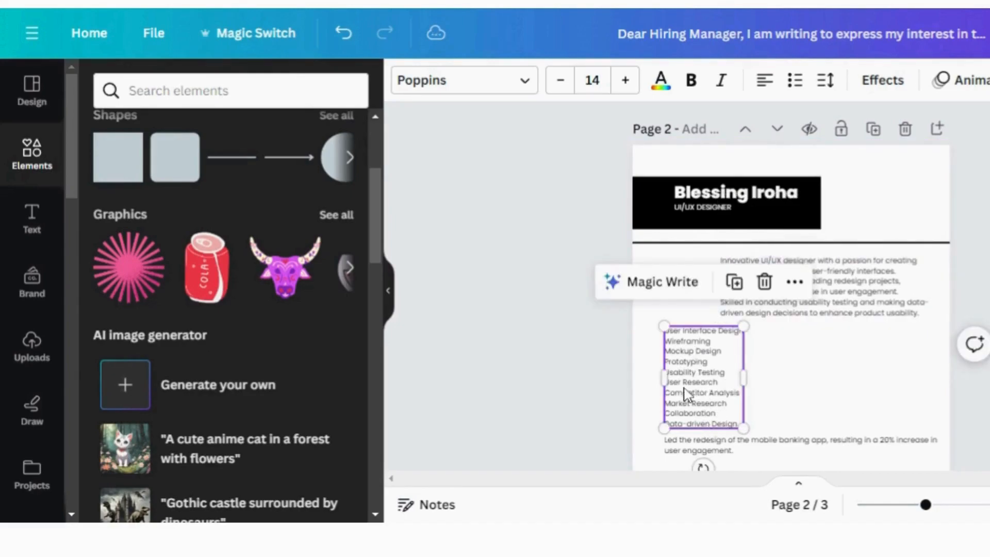
click(679, 448)
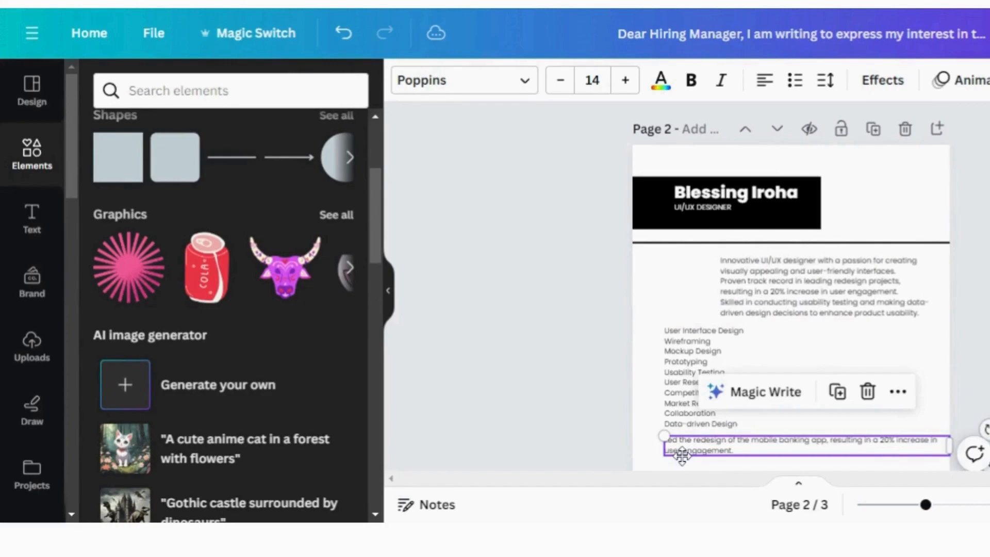
click(686, 367)
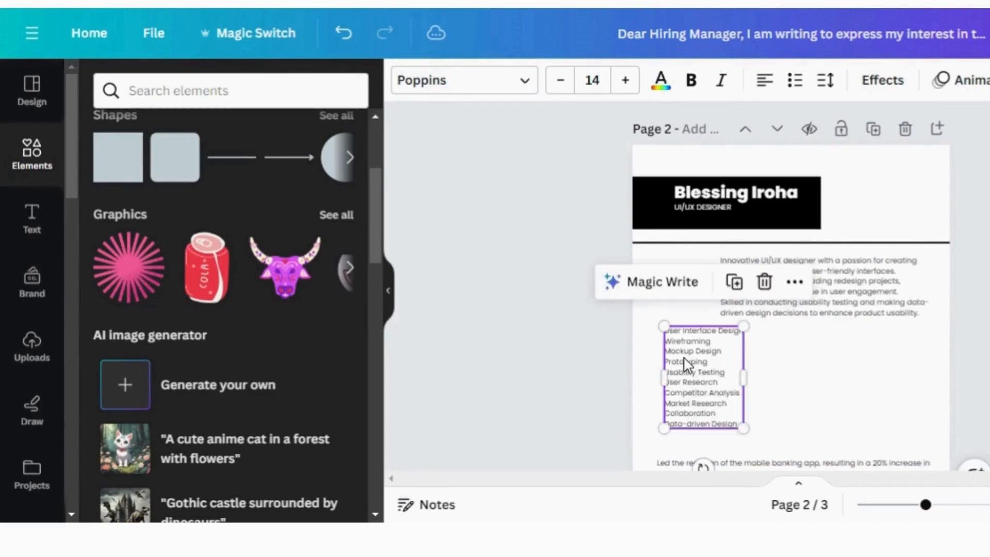
drag(687, 396, 683, 429)
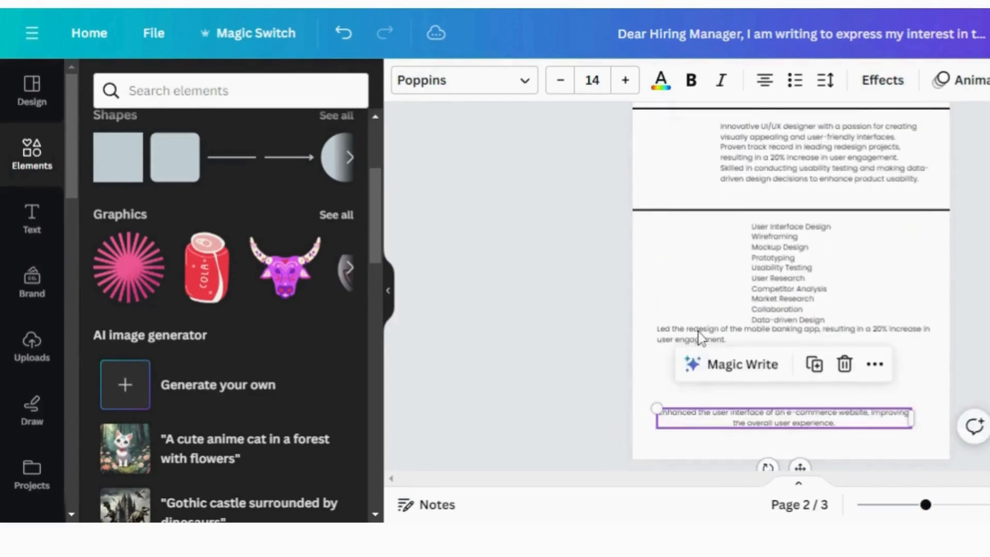
click(700, 337)
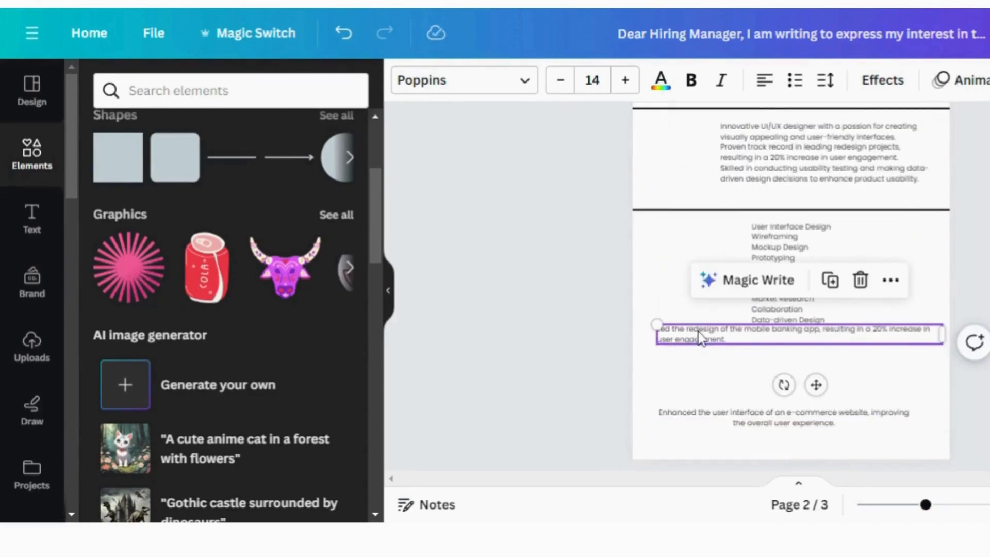
click(702, 340)
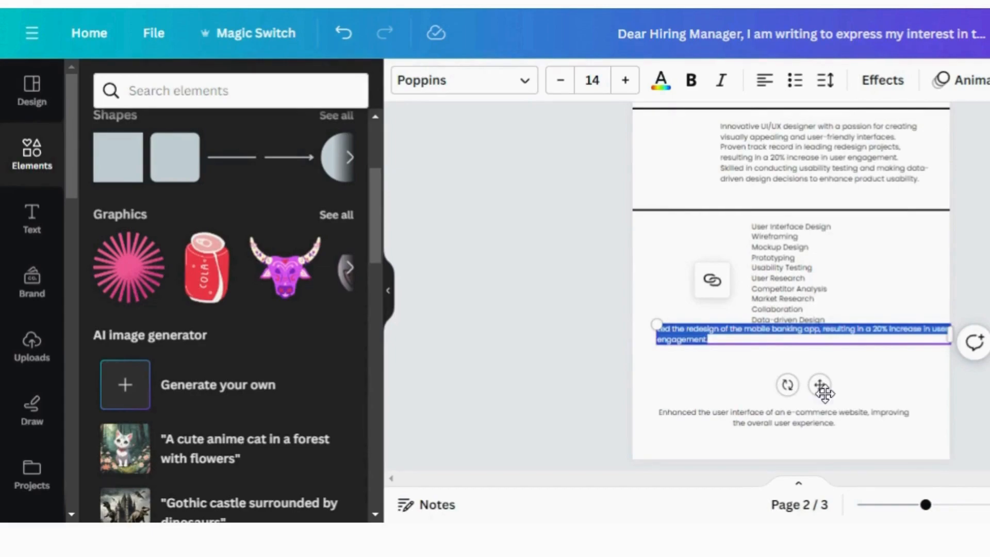
drag(820, 390, 814, 424)
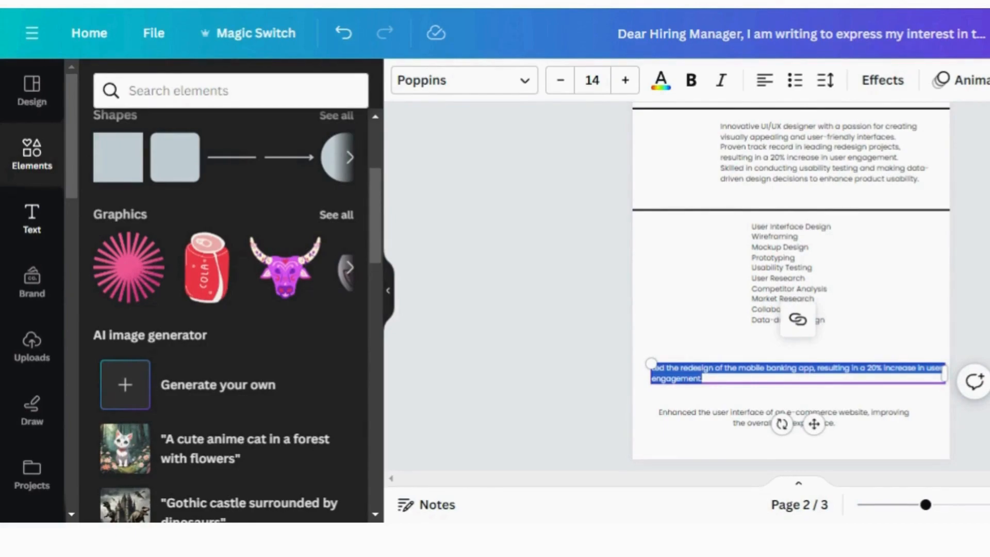
Step: Add an 'About Me' heading, narrow its box, and place it beside the top summary paragraph
click(32, 219)
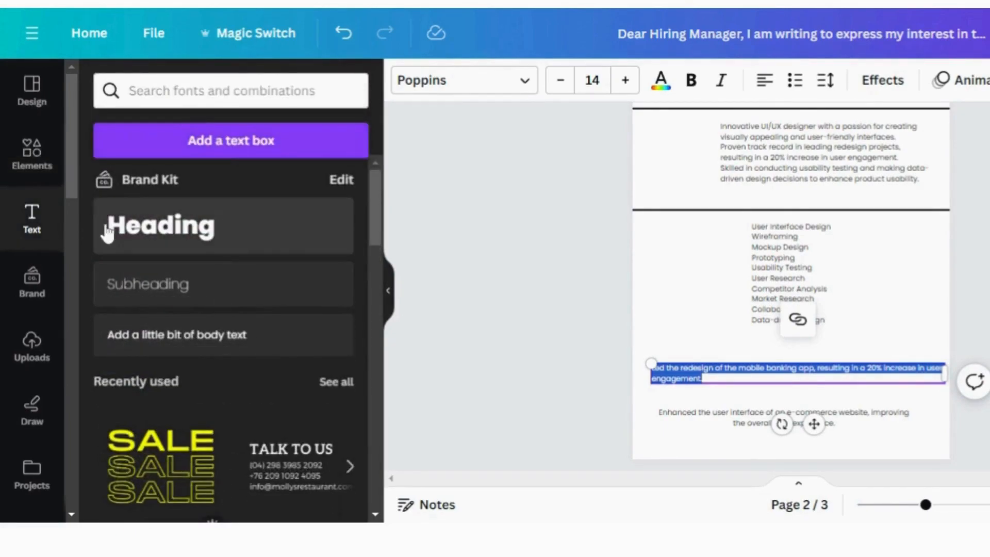
click(121, 230)
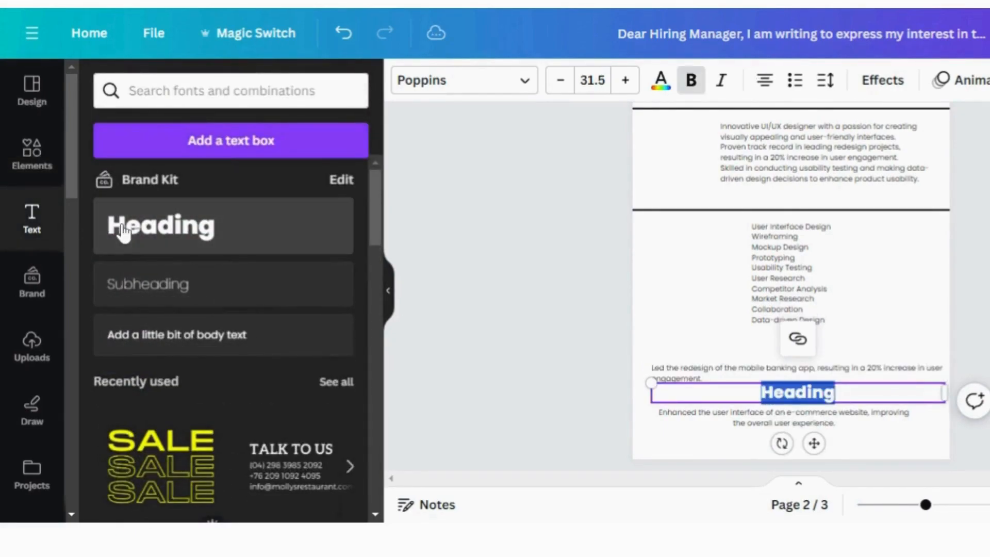
text(A)
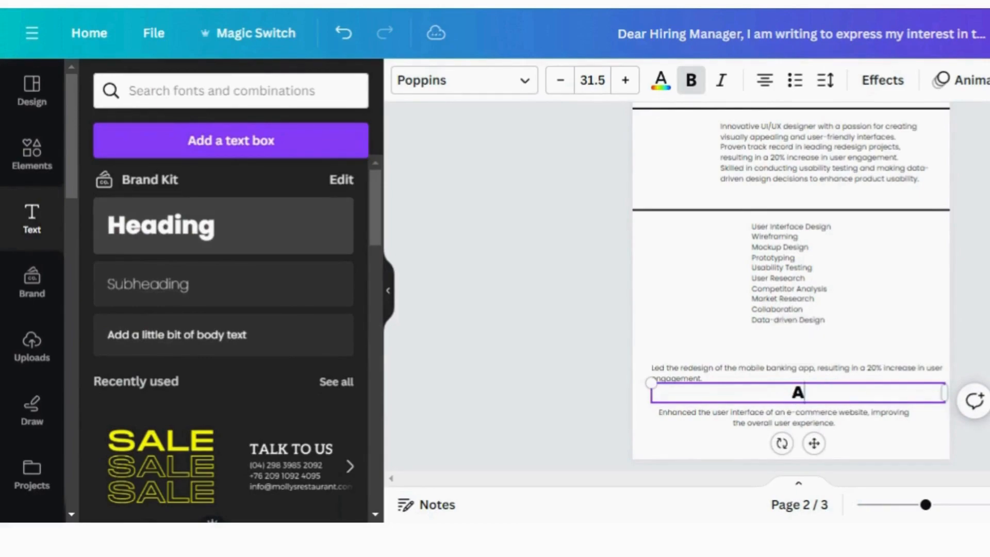
text(bout Me)
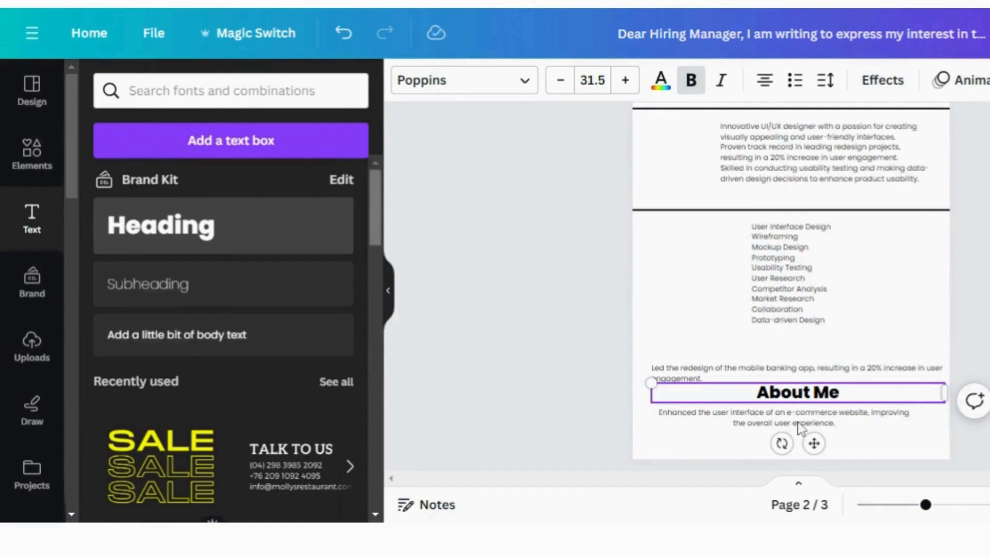
drag(944, 393, 838, 394)
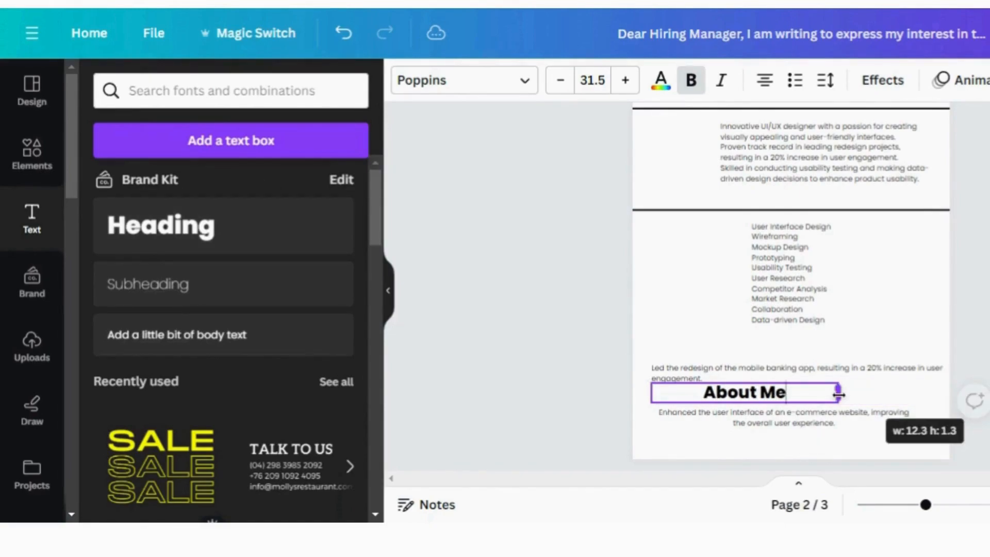
drag(718, 442, 704, 196)
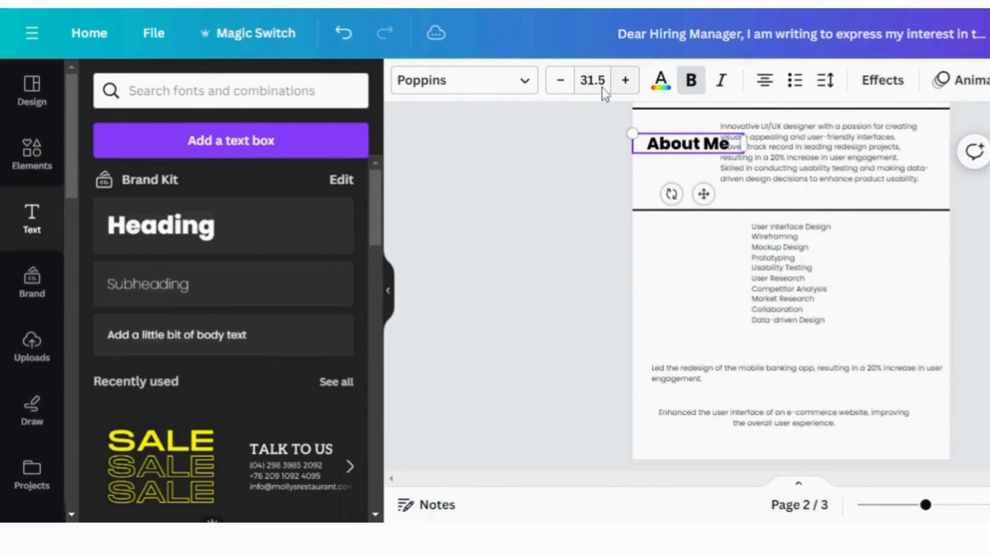
key(Escape)
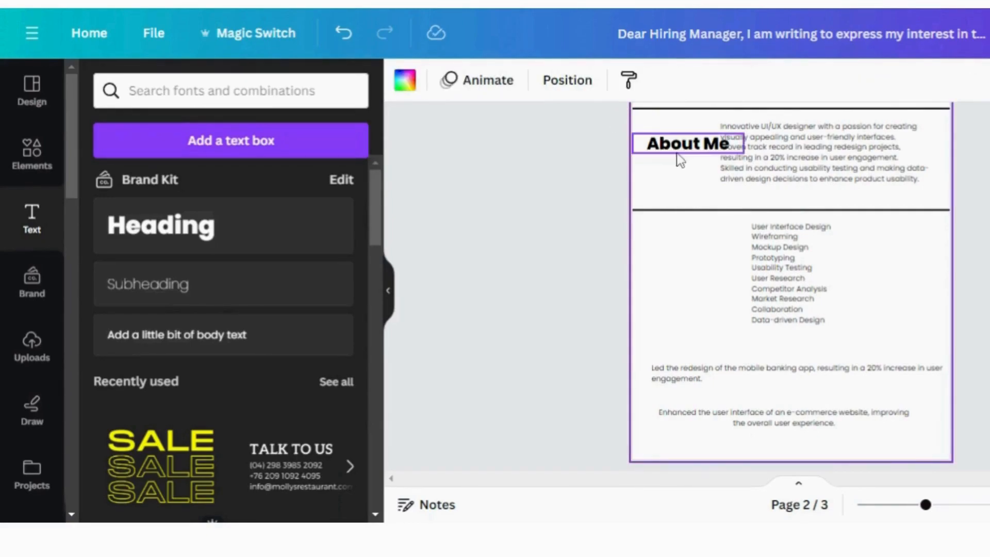
click(638, 139)
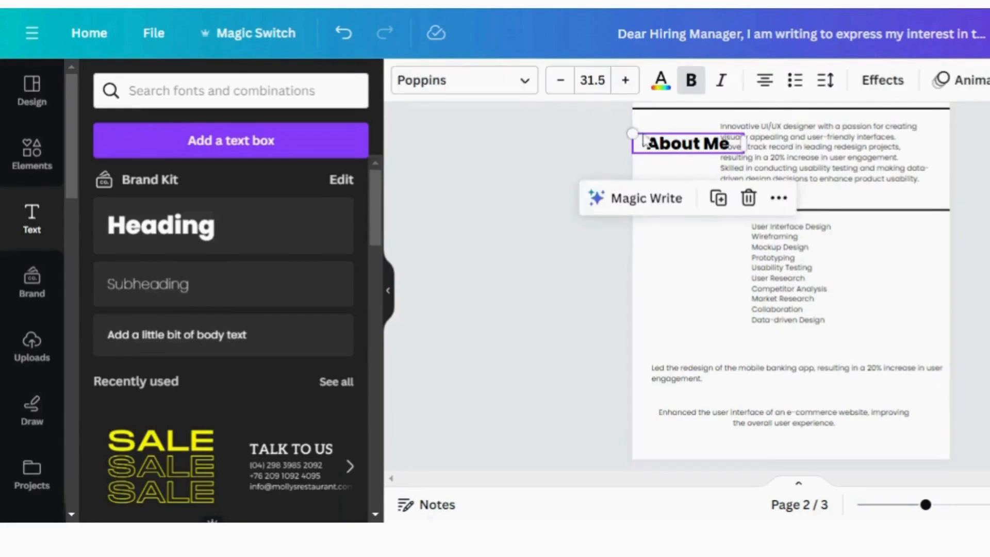
click(600, 87)
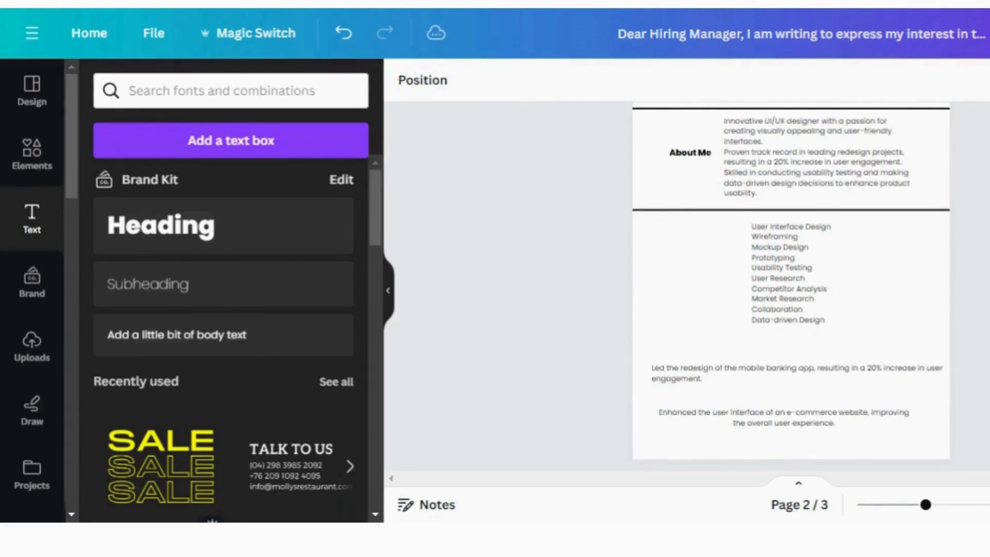
Step: Duplicate the summary divider line and place the copy just below the skills list
scroll(791, 283, down, 2)
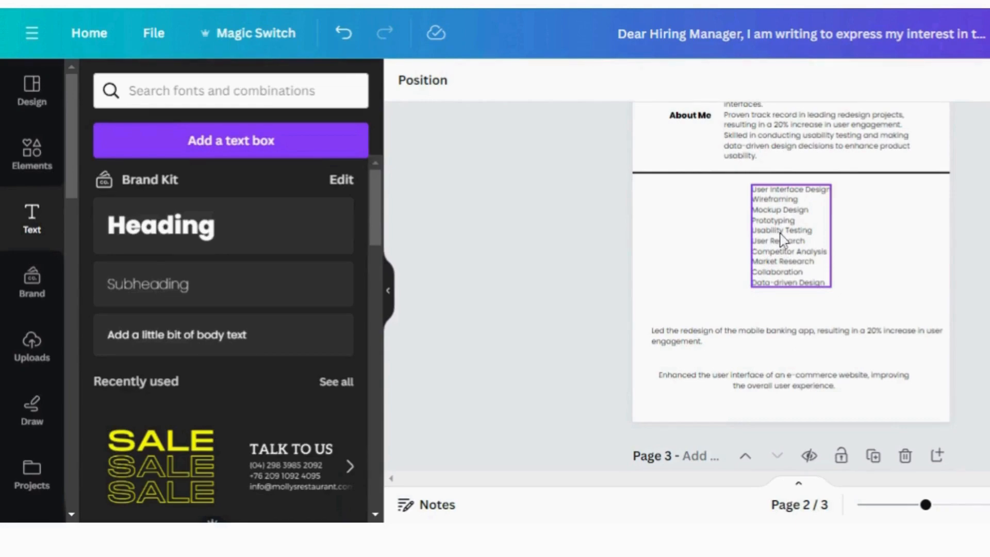
drag(782, 232, 823, 238)
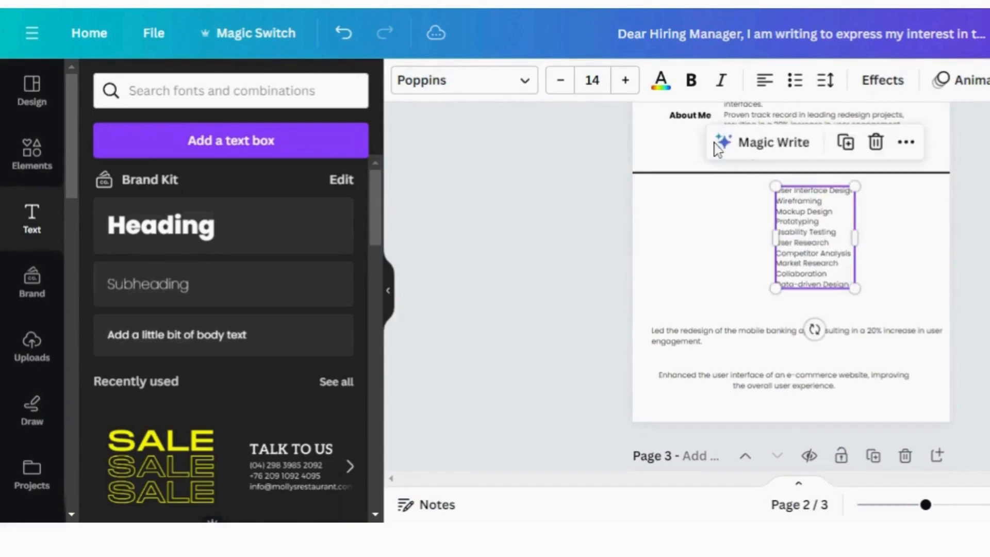
click(690, 173)
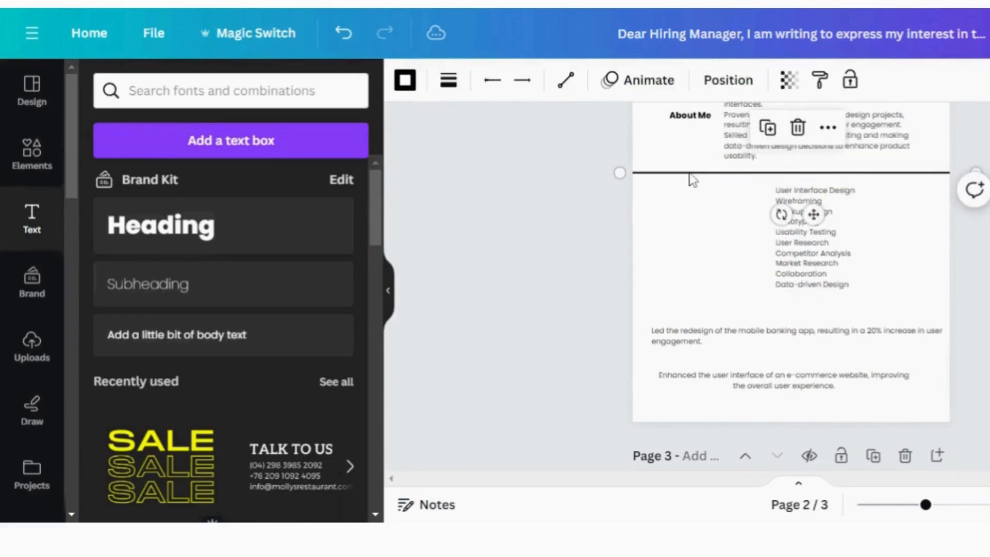
click(767, 129)
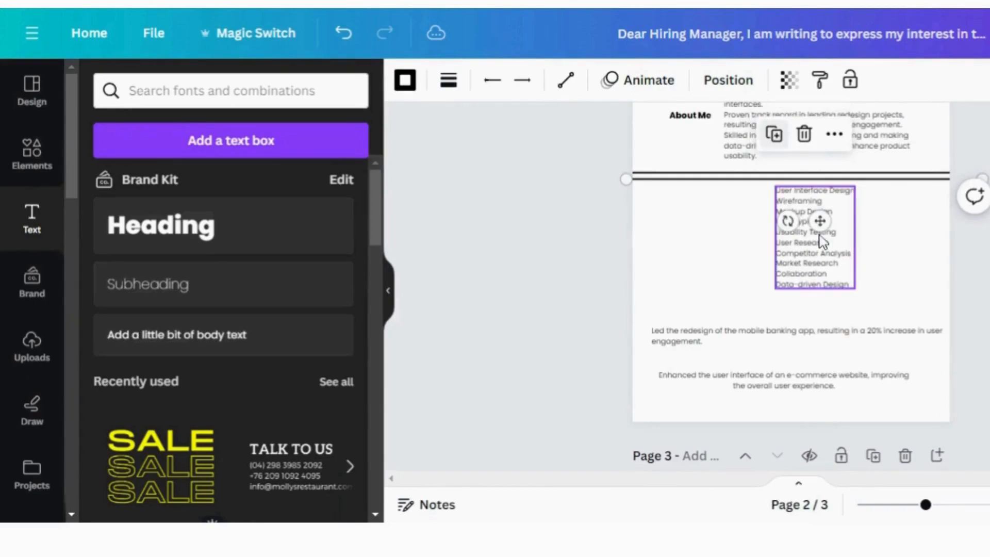
drag(820, 221, 812, 342)
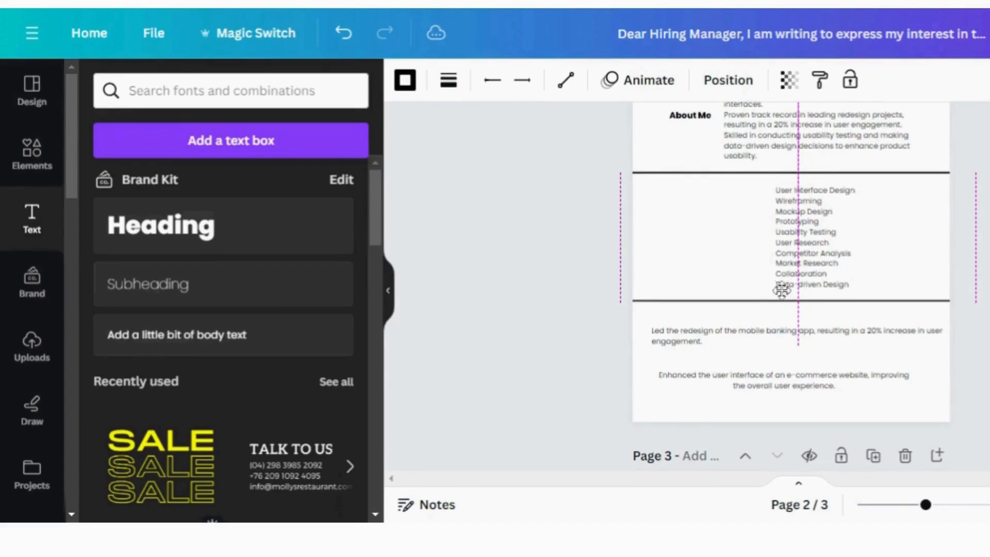
drag(807, 249, 806, 239)
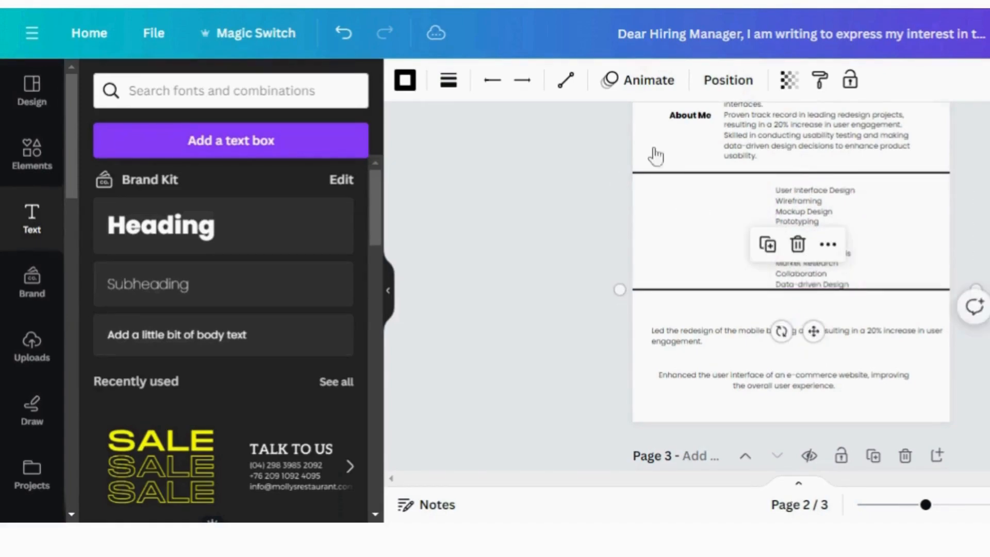
click(682, 125)
Step: Copy the About Me label beside the skills list, rename it 'Skills', and align the list with it
click(680, 124)
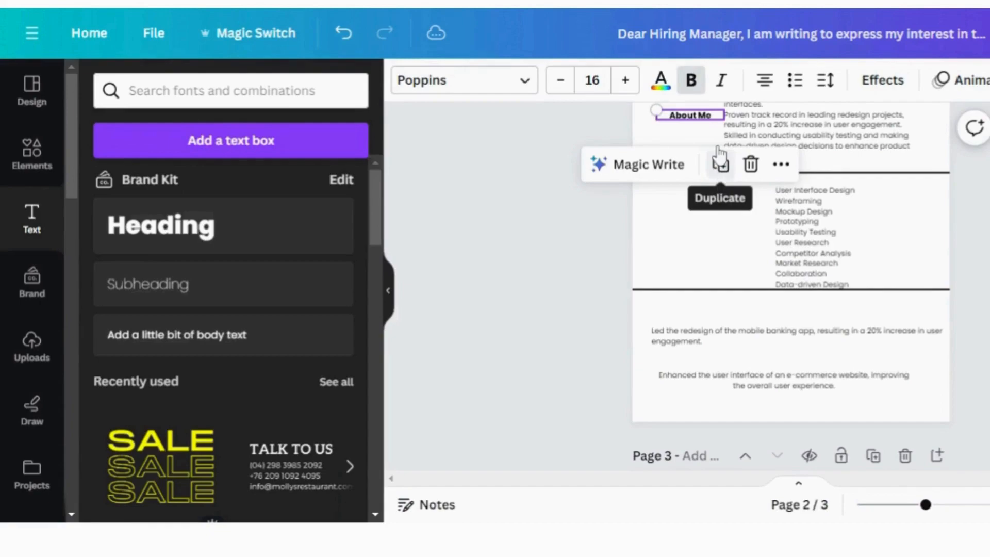
click(719, 161)
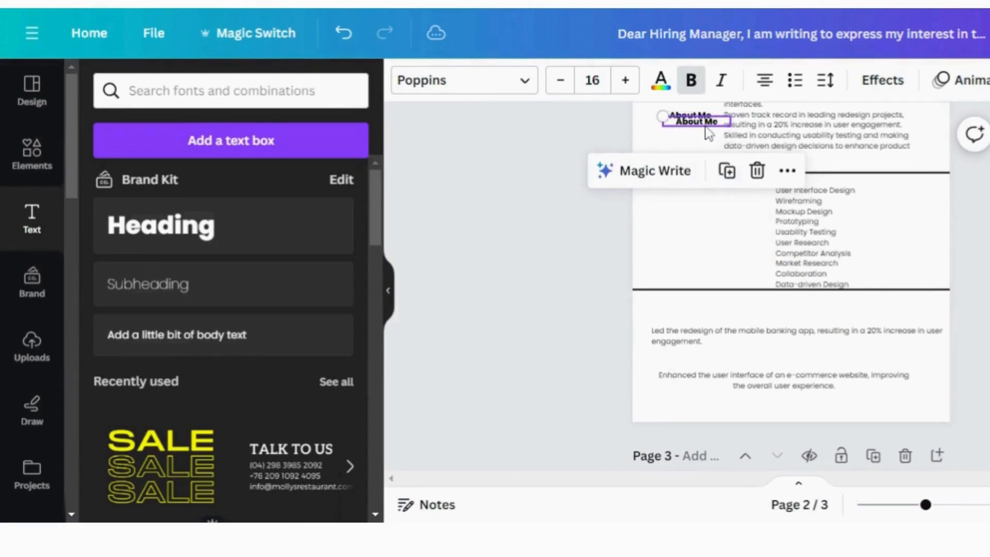
drag(709, 133, 711, 238)
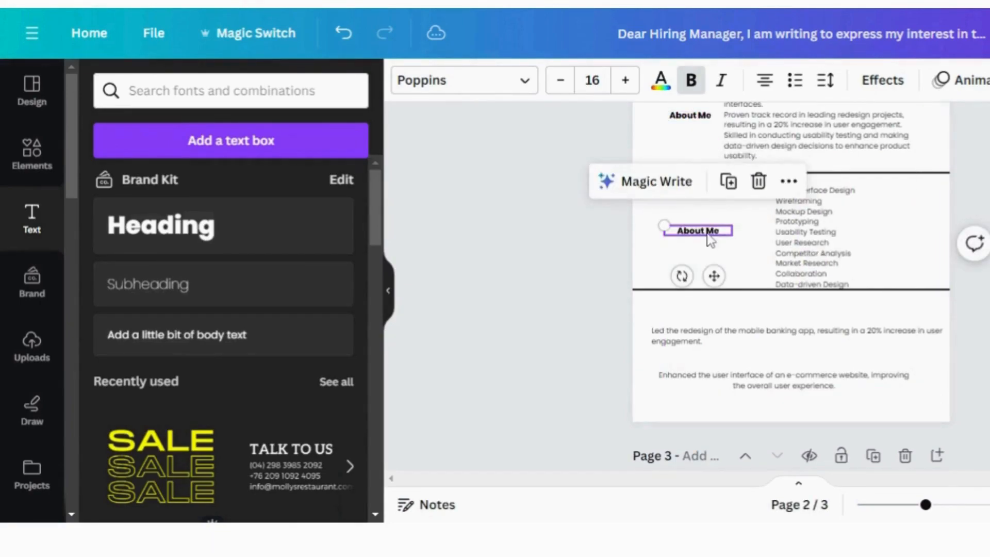
key(BackSpace)
text(Skills)
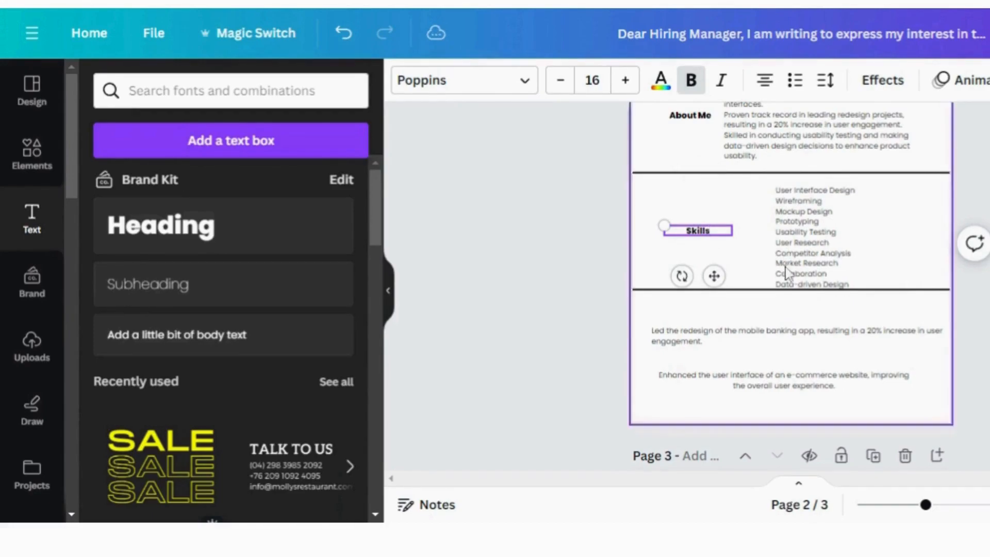
click(832, 262)
drag(832, 258, 828, 246)
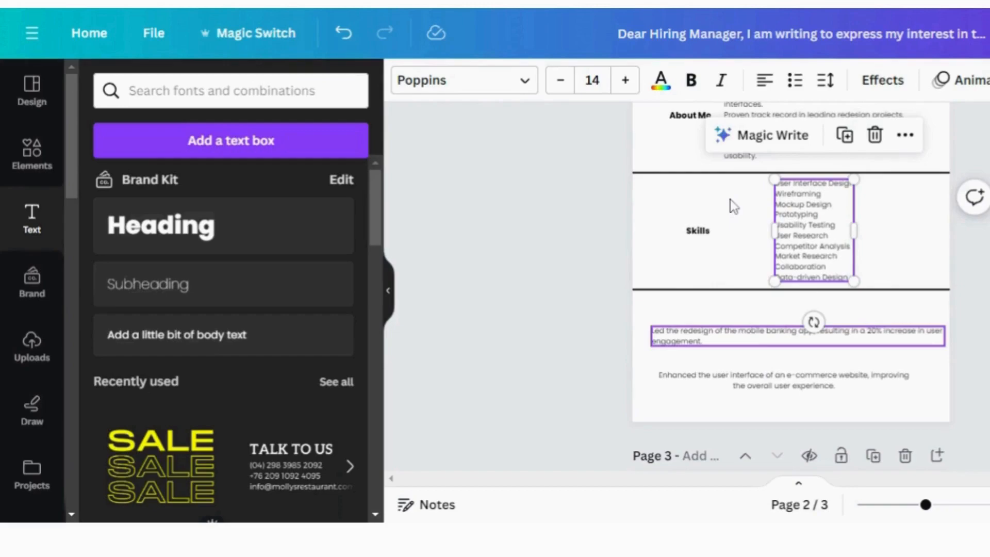
Step: Narrow and reposition the 'Led the redesign…' paragraph, then narrow the e-commerce paragraph to three lines
click(713, 290)
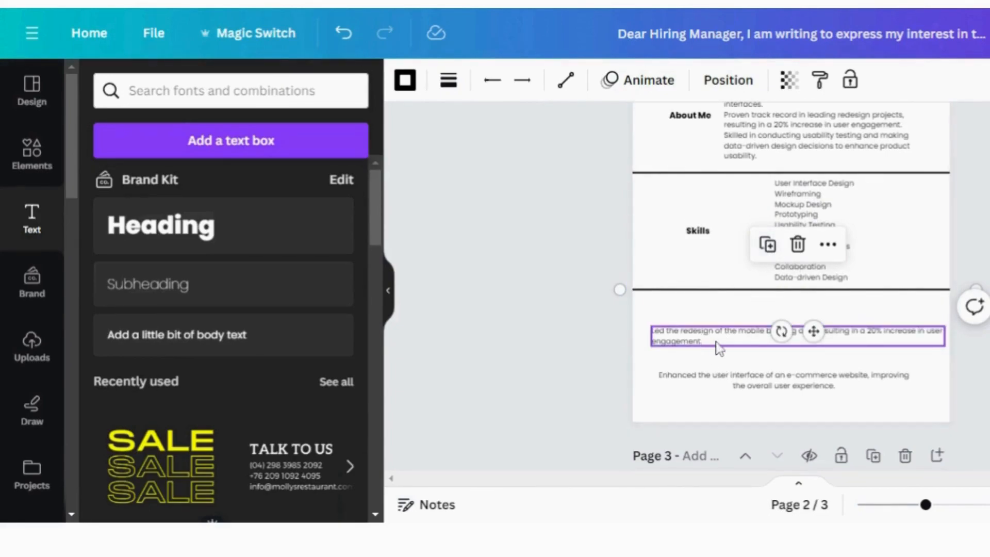
click(701, 343)
drag(944, 336, 799, 348)
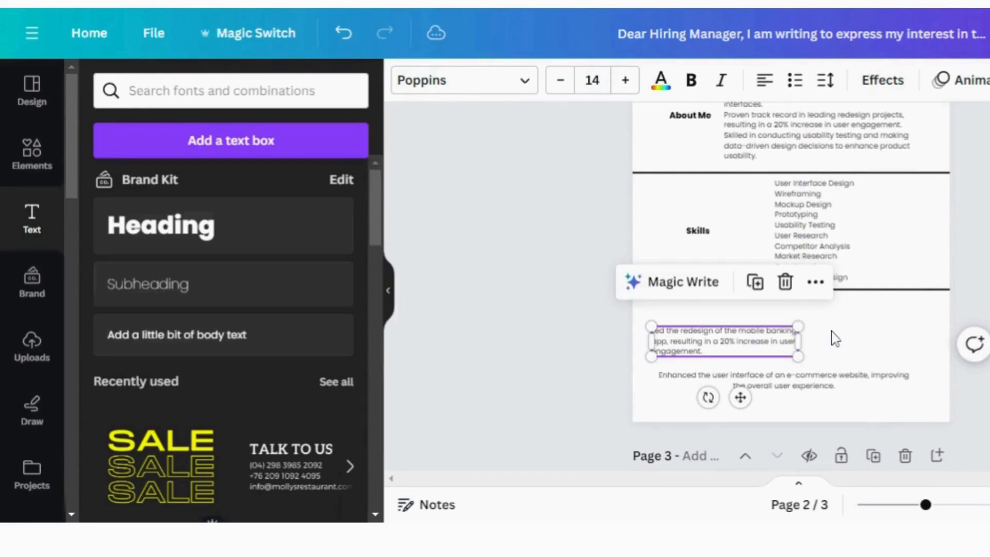
drag(742, 341, 895, 318)
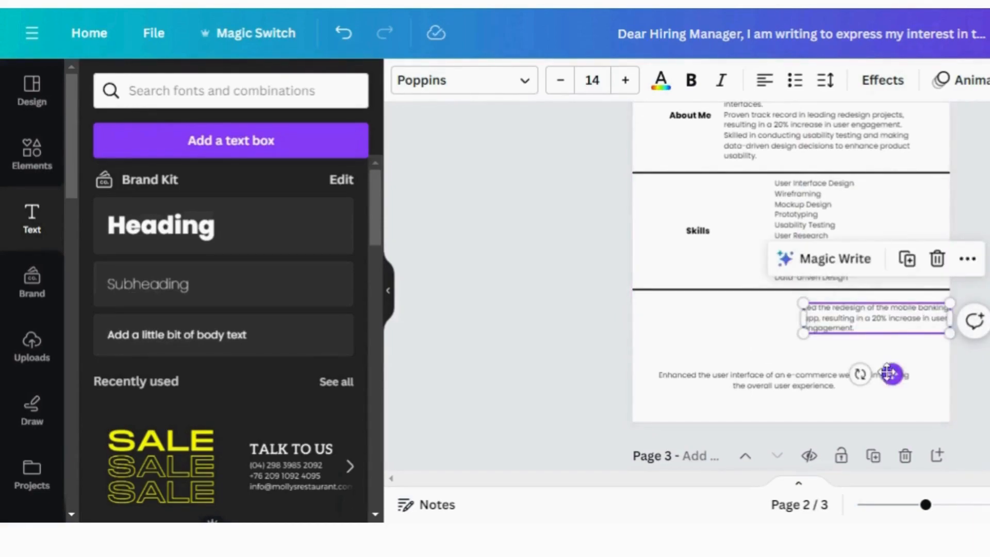
drag(889, 372, 844, 371)
click(806, 391)
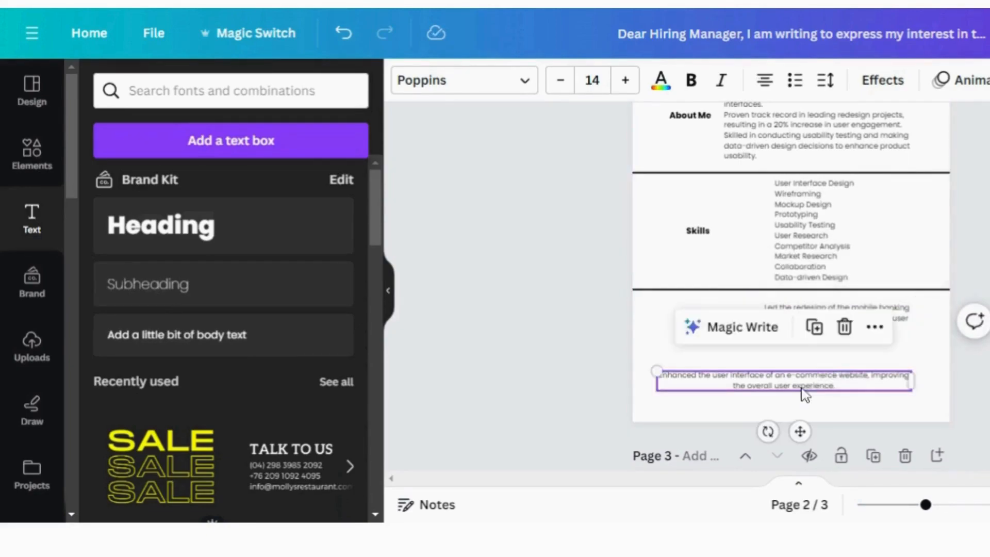
drag(895, 381, 832, 386)
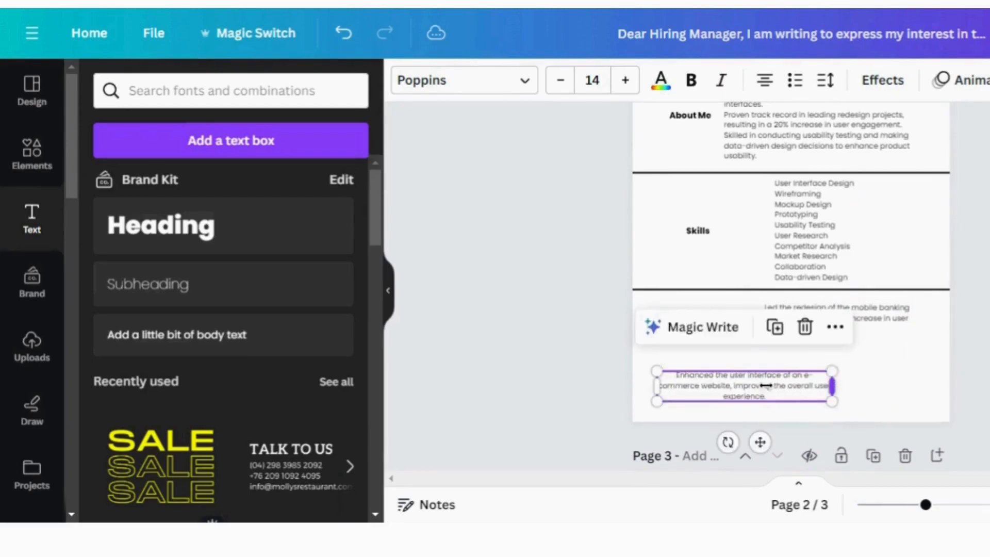
Step: Left-align the 'Enhanced…' paragraph and stack it directly beneath the 'Led the redesign…' paragraph
click(858, 390)
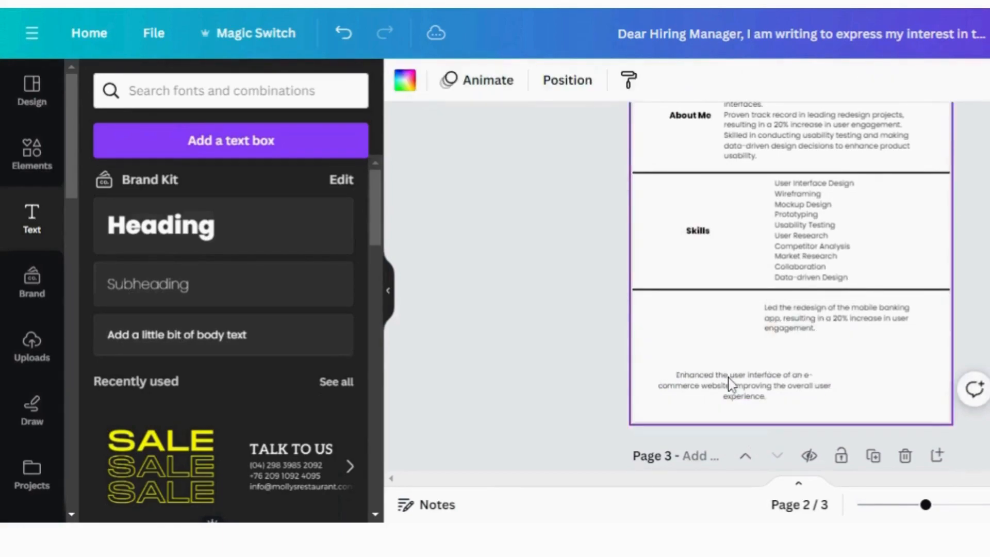
double_click(729, 384)
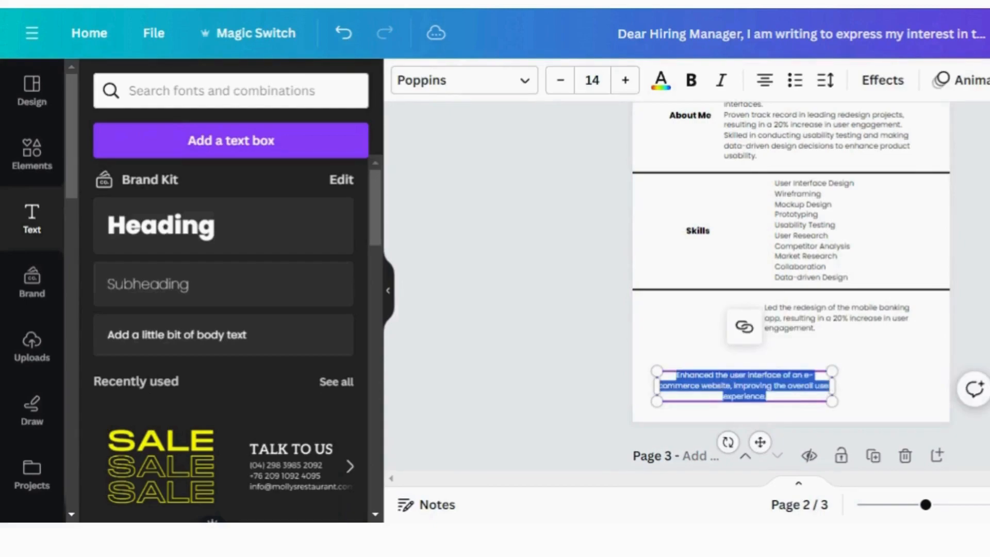
click(766, 81)
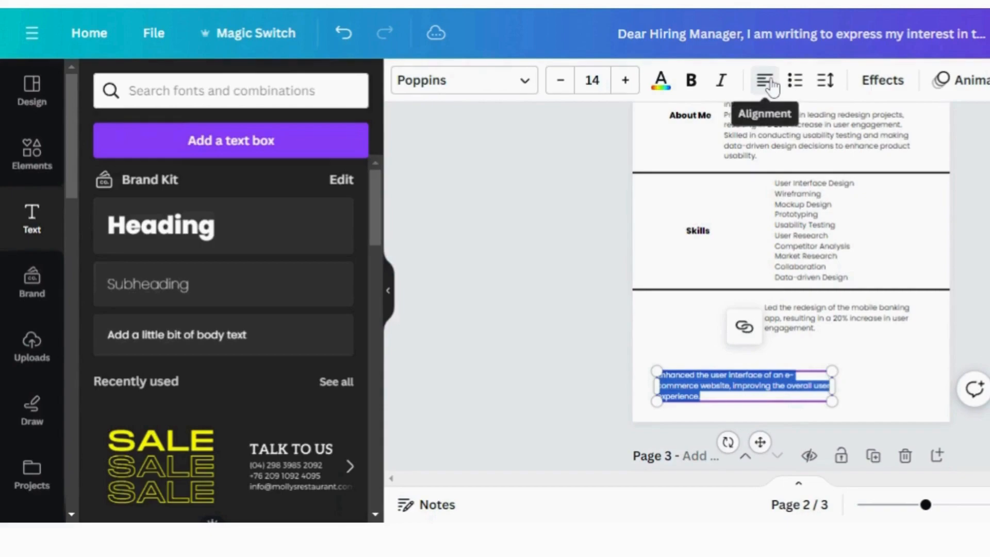
click(765, 80)
click(766, 80)
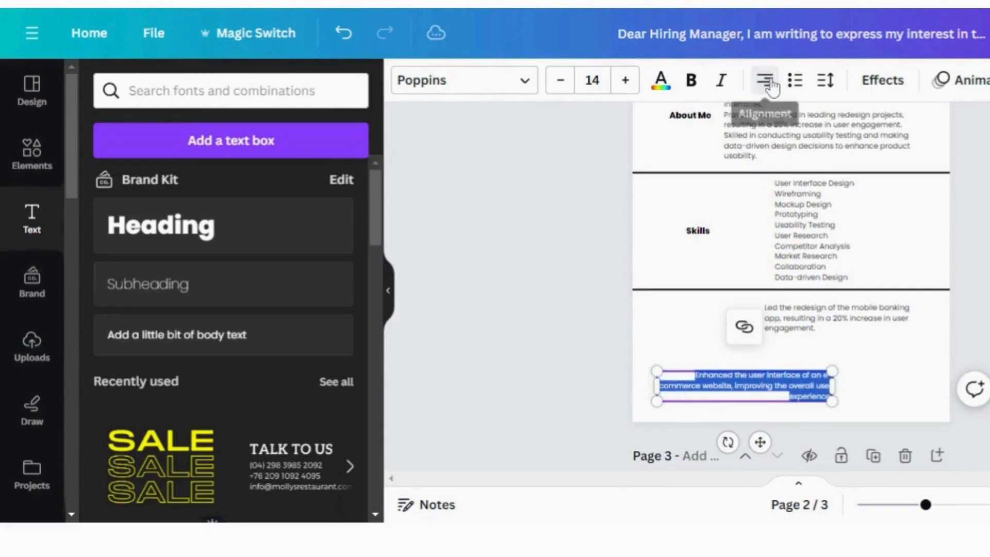
click(765, 80)
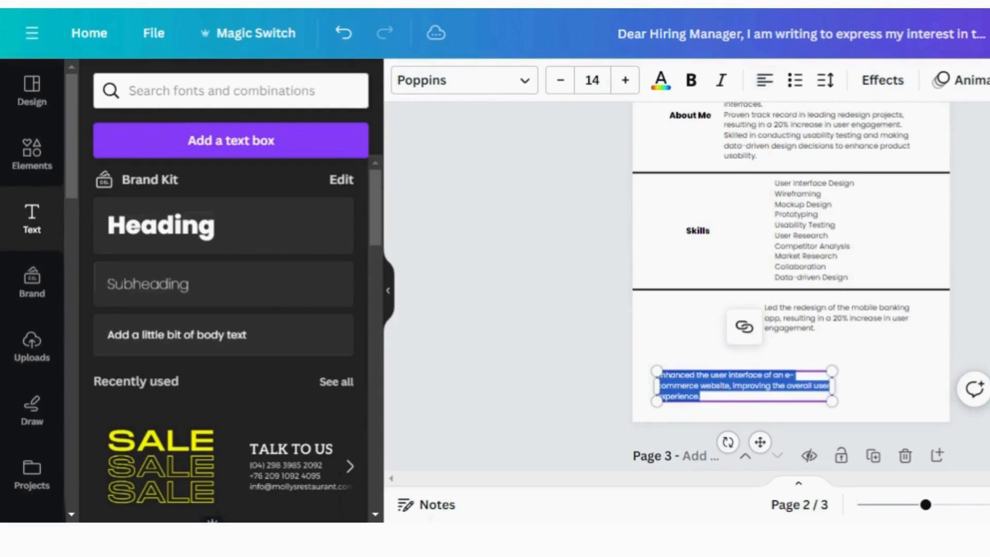
drag(813, 406, 854, 419)
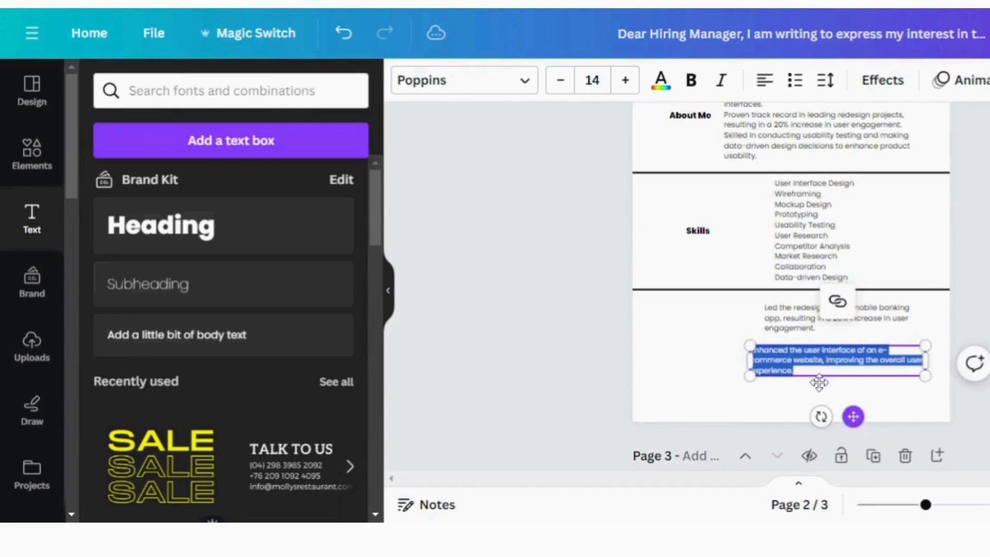
click(786, 318)
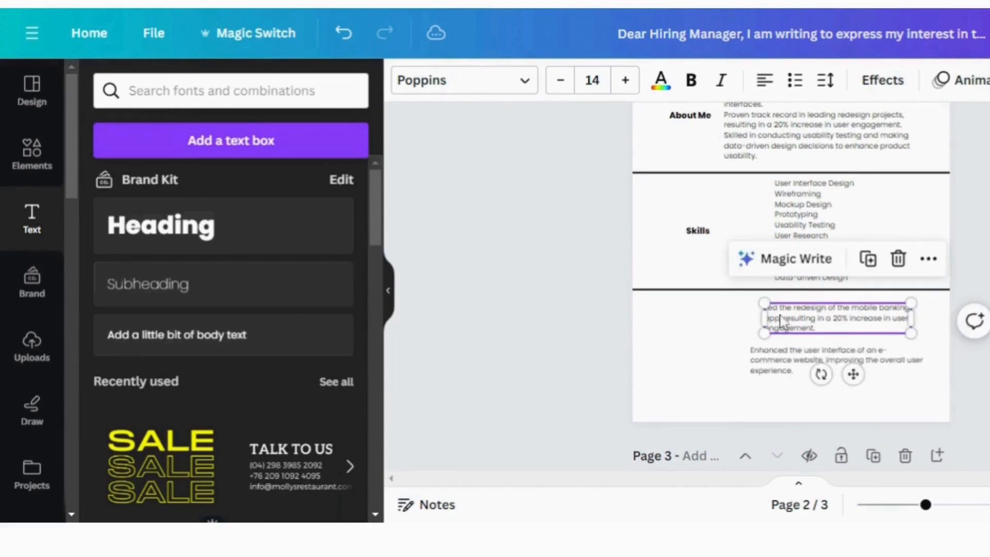
drag(768, 320, 752, 320)
Step: Duplicate the Skills label into the section below and rename the copy 'Experience'
click(696, 230)
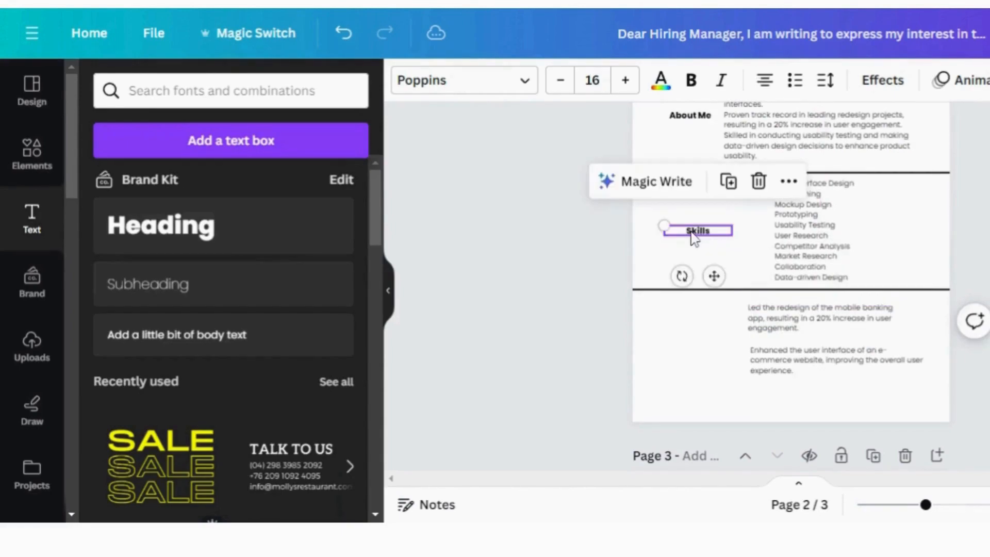
click(729, 181)
drag(720, 283, 699, 355)
double_click(693, 330)
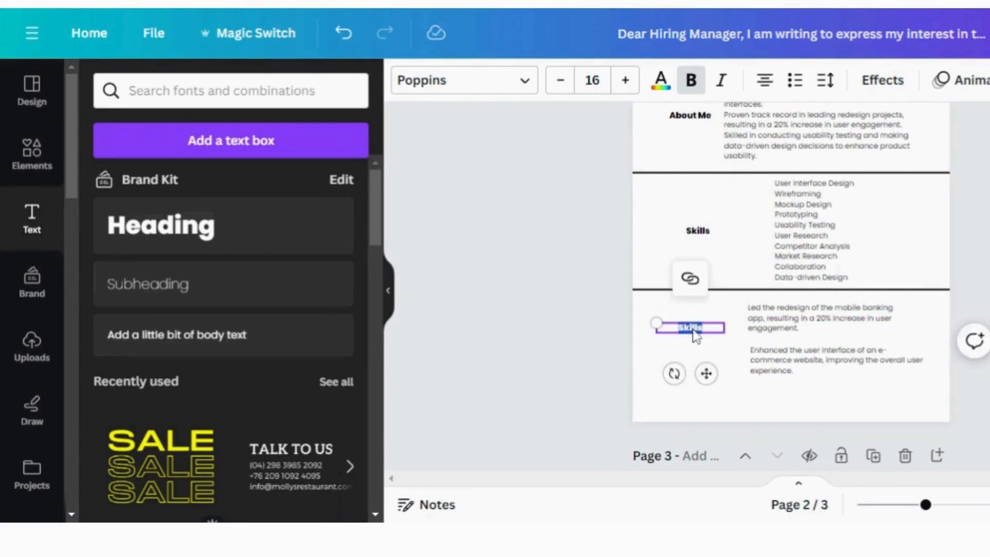
text(Exp)
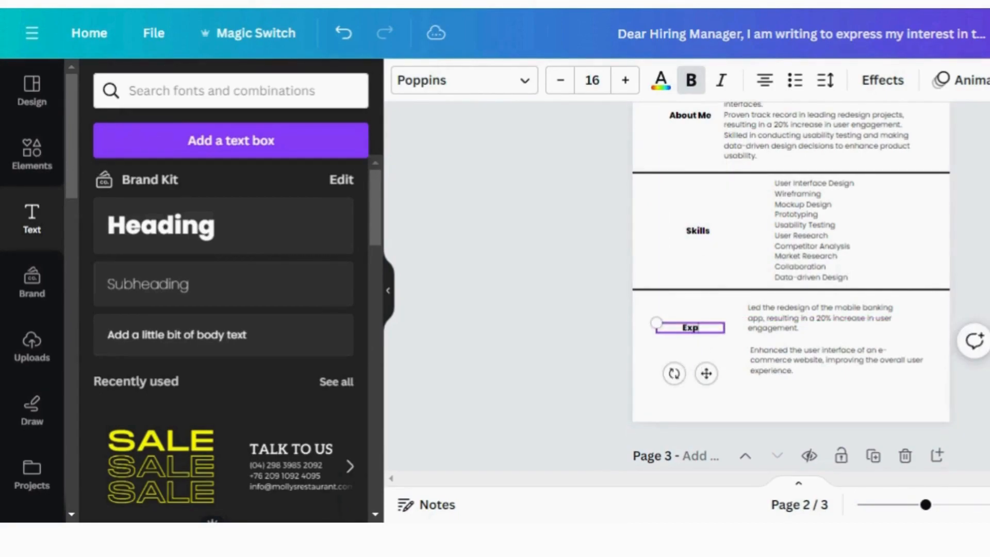
text(erience)
click(726, 377)
Step: Left-align the Experience and Skills labels, nudging Experience slightly down into place
click(698, 329)
drag(699, 329, 703, 335)
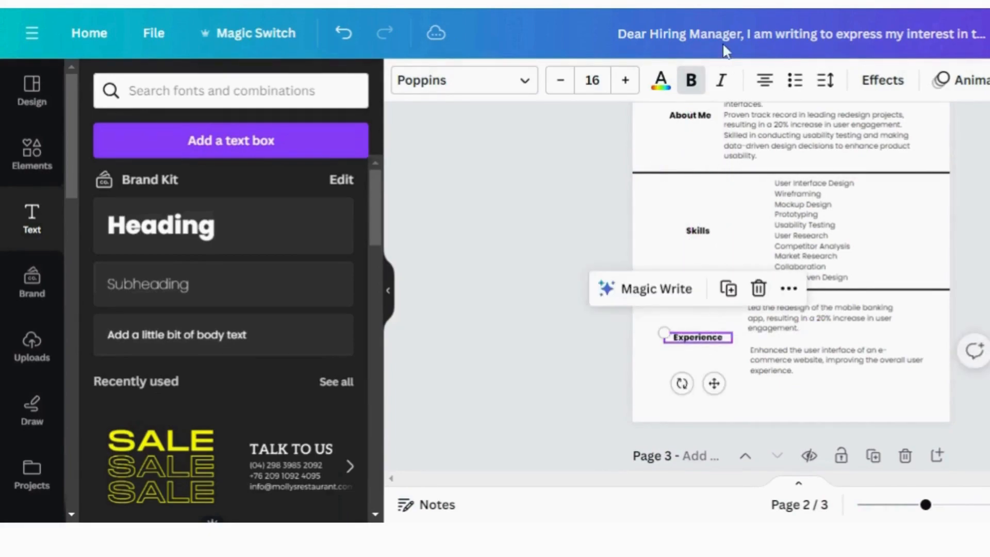
click(762, 82)
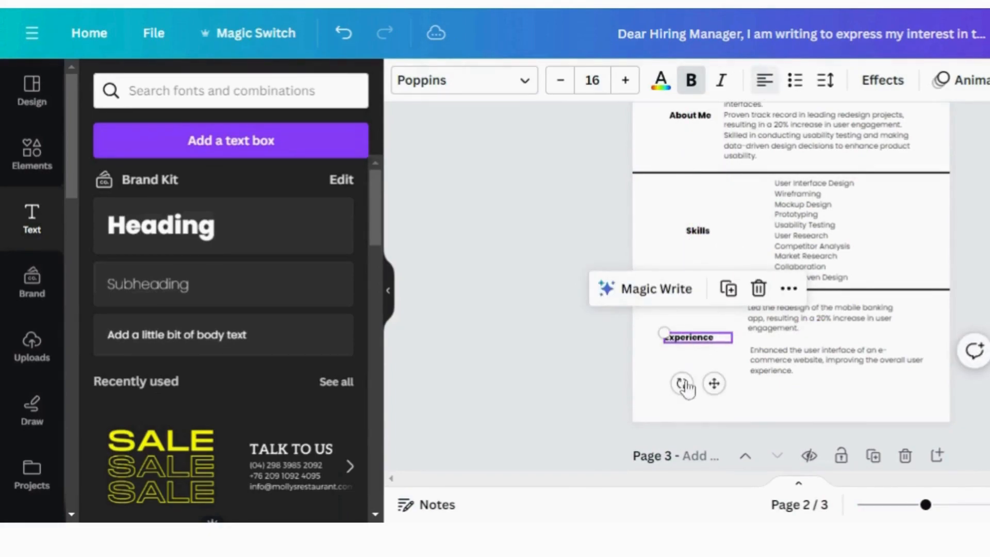
drag(714, 383, 713, 387)
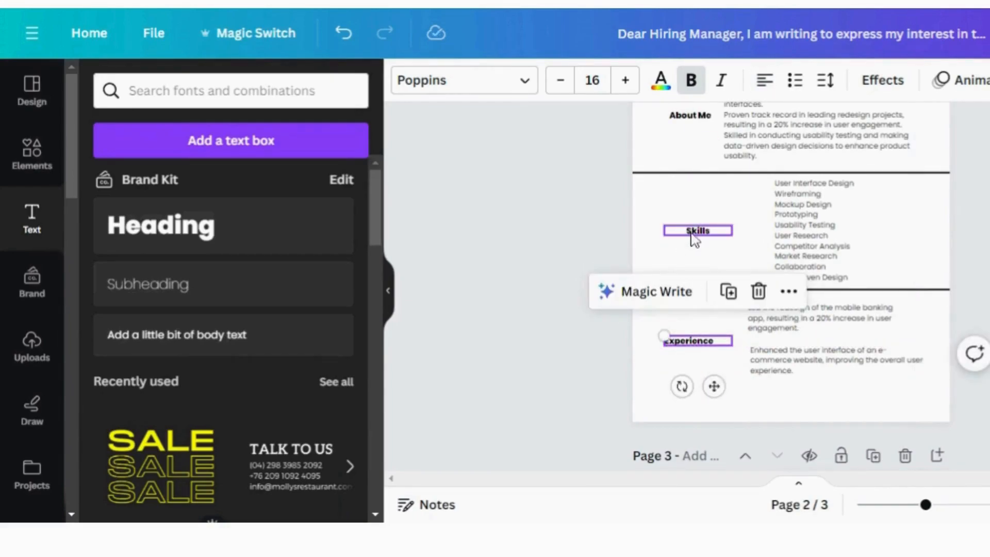
click(689, 233)
click(765, 80)
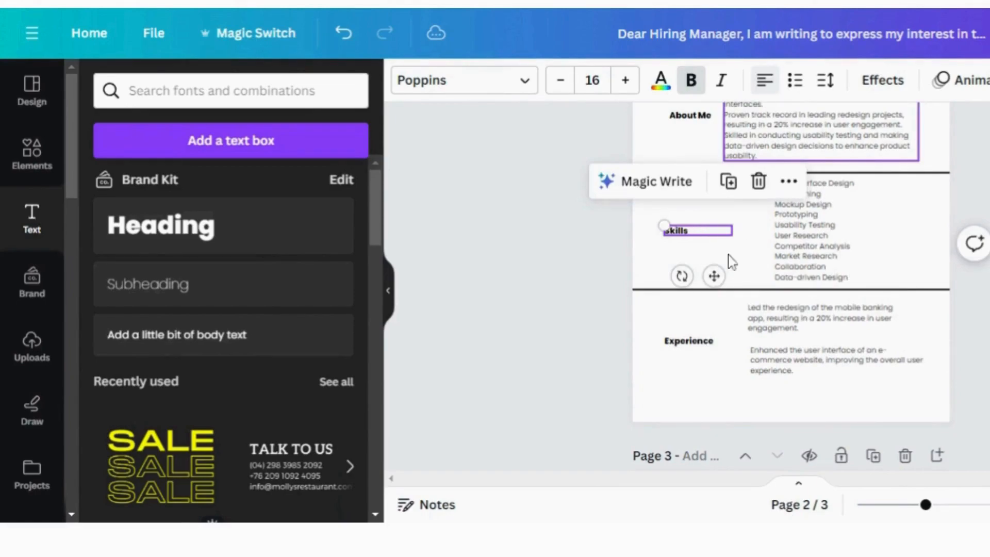
click(691, 117)
Step: Left-align the About Me label and widen the Project heading onto a single line
click(765, 79)
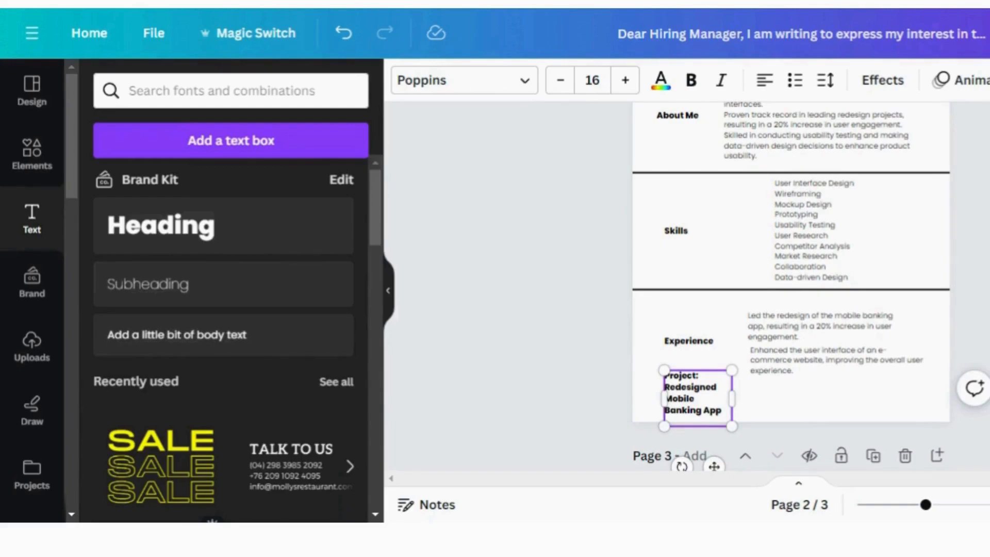
drag(736, 391, 789, 391)
drag(789, 391, 527, 245)
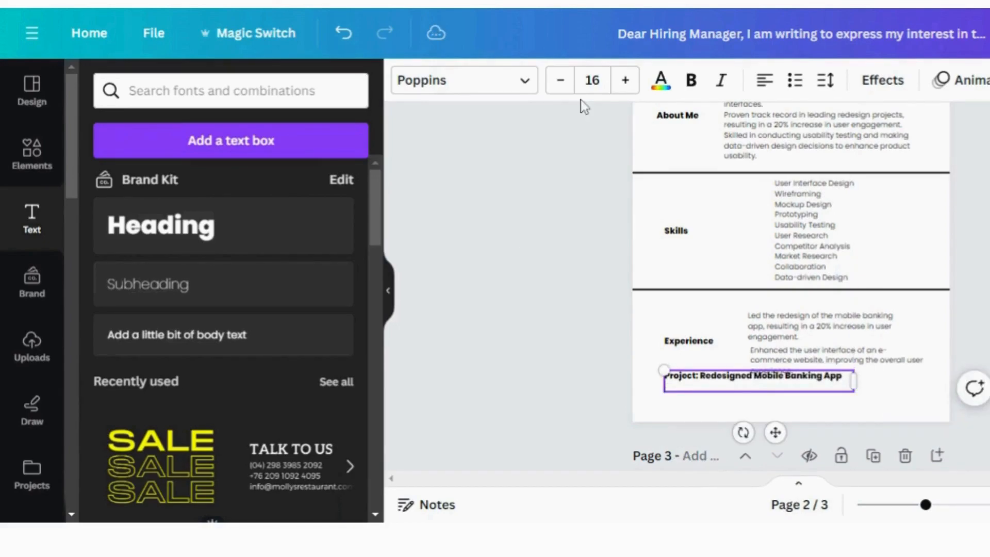
Step: Set the 'Project: Redesigned Mobile Banking App' heading to size 14 and move it above the banking paragraph
click(587, 80)
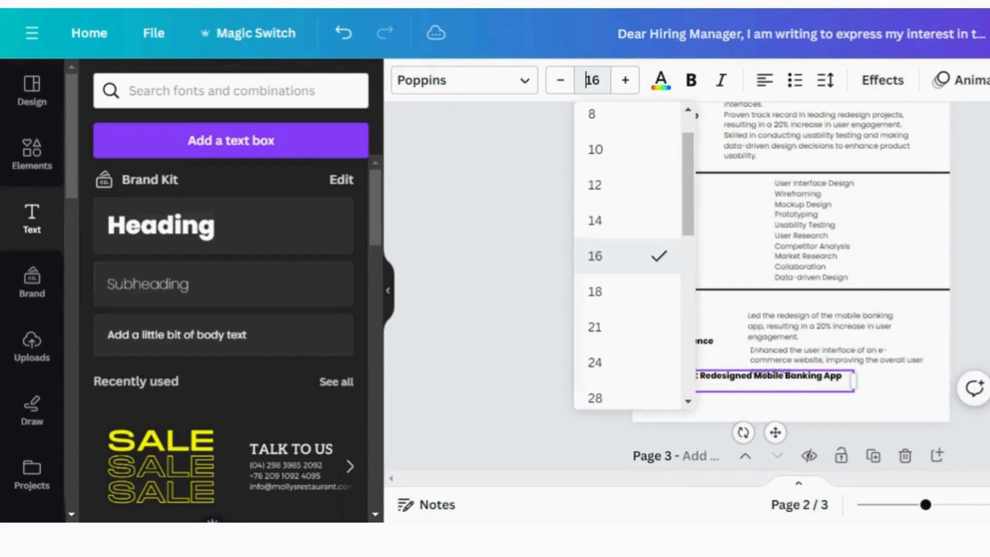
click(894, 388)
click(835, 380)
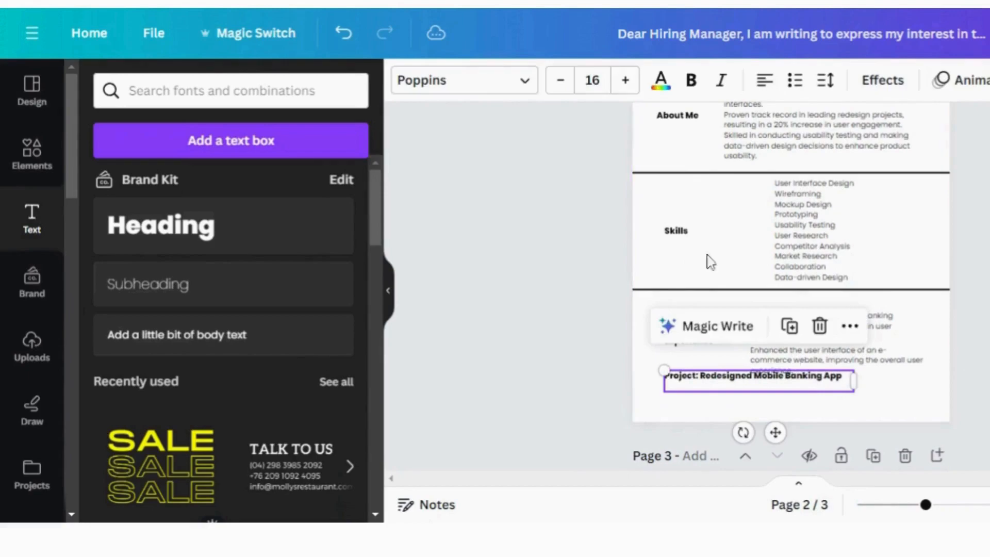
click(598, 81)
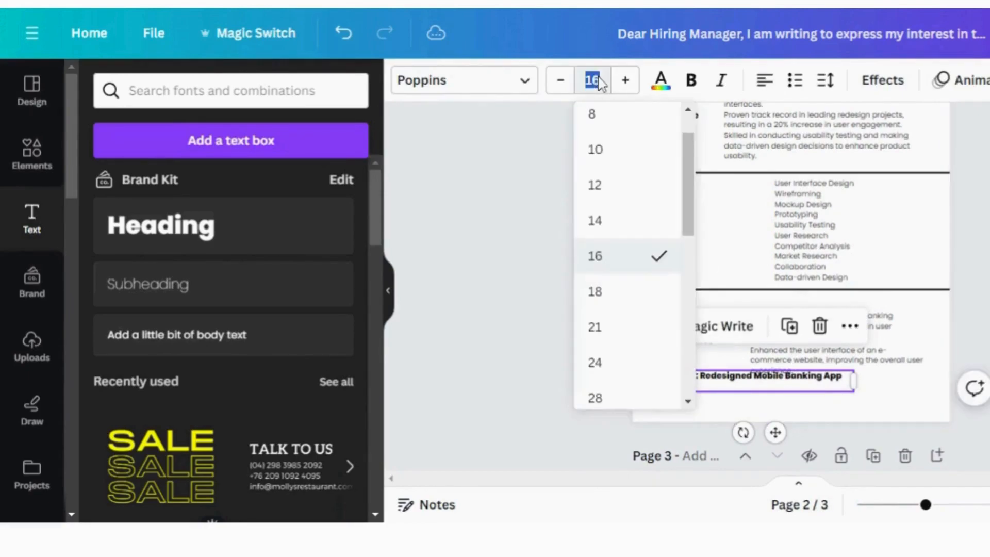
click(611, 226)
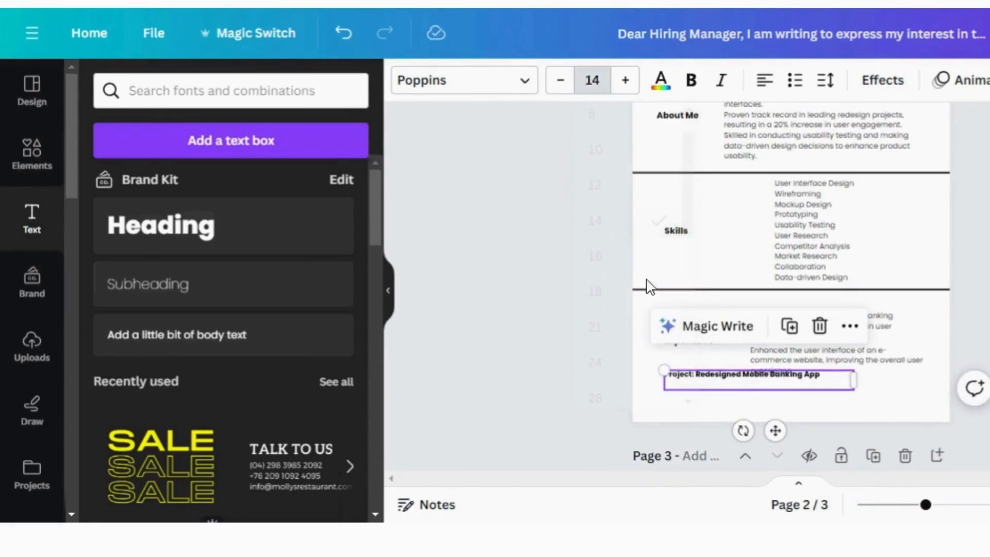
drag(775, 430, 842, 355)
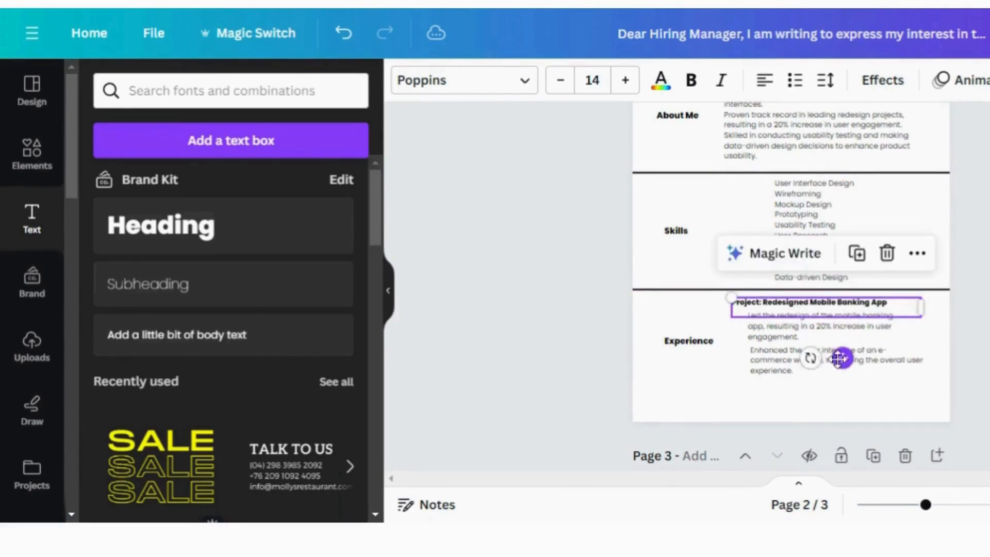
Step: Align the banking paragraph under its heading and add a 'Project: E-commerce Website Enhancement' heading above the 'Enhanced…' paragraph
click(787, 340)
drag(788, 342, 769, 381)
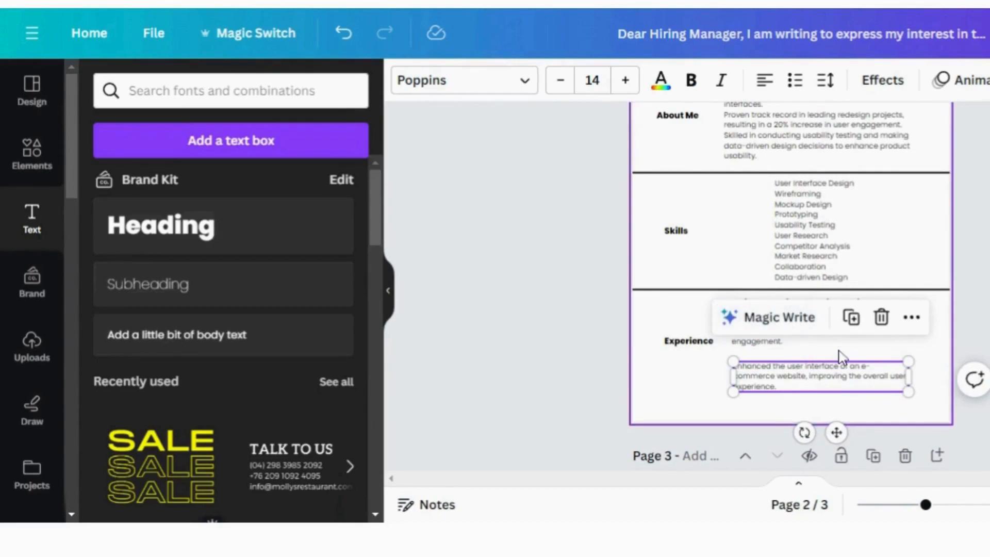
double_click(850, 377)
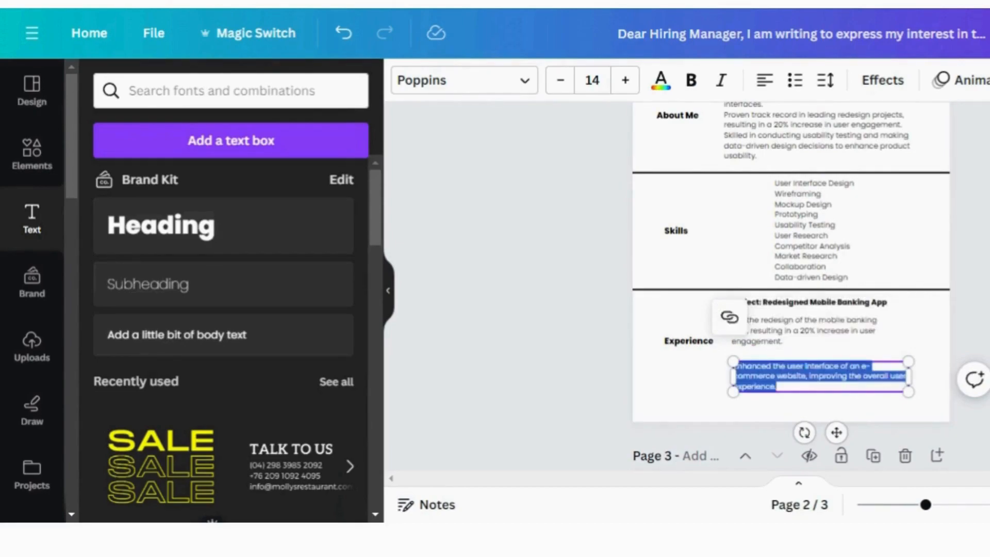
click(854, 307)
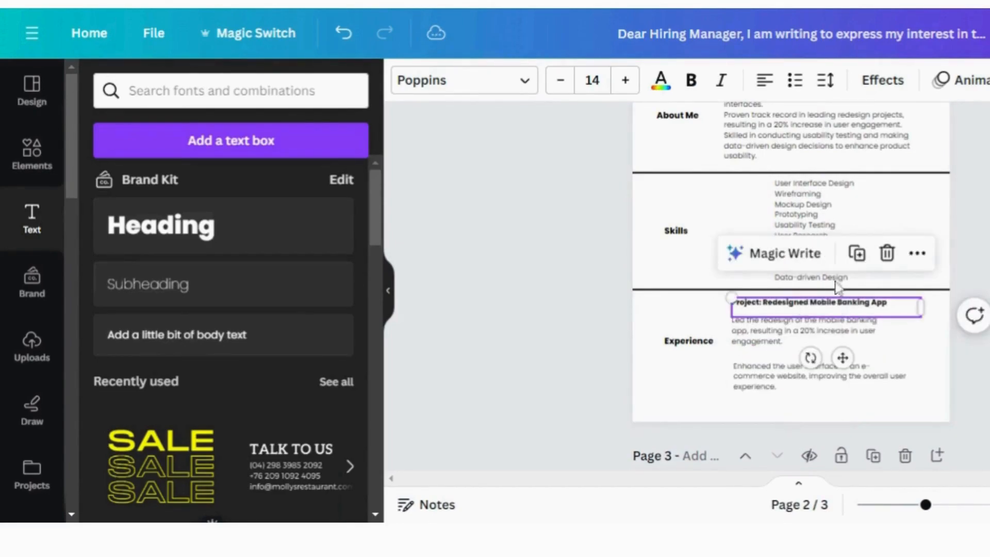
click(857, 253)
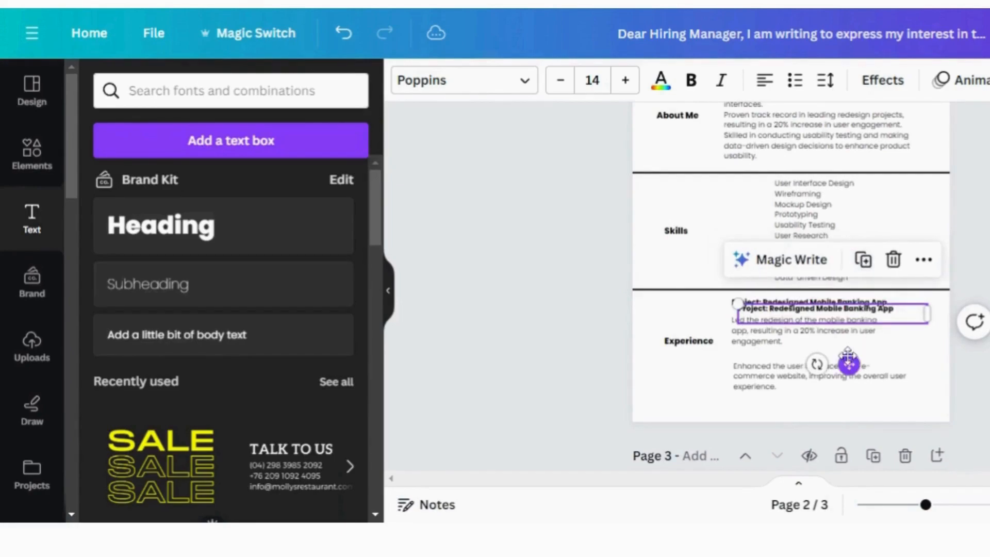
drag(848, 367, 840, 415)
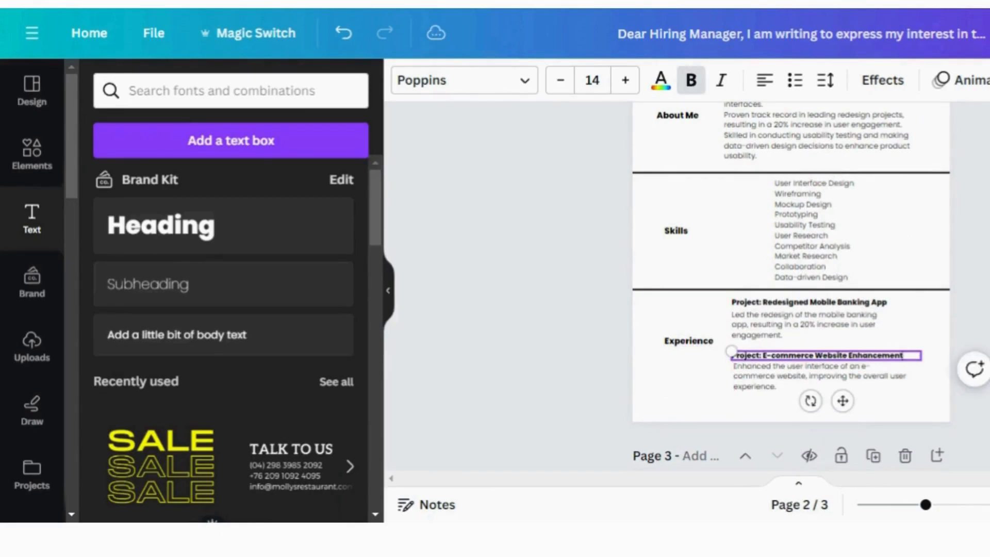
click(727, 401)
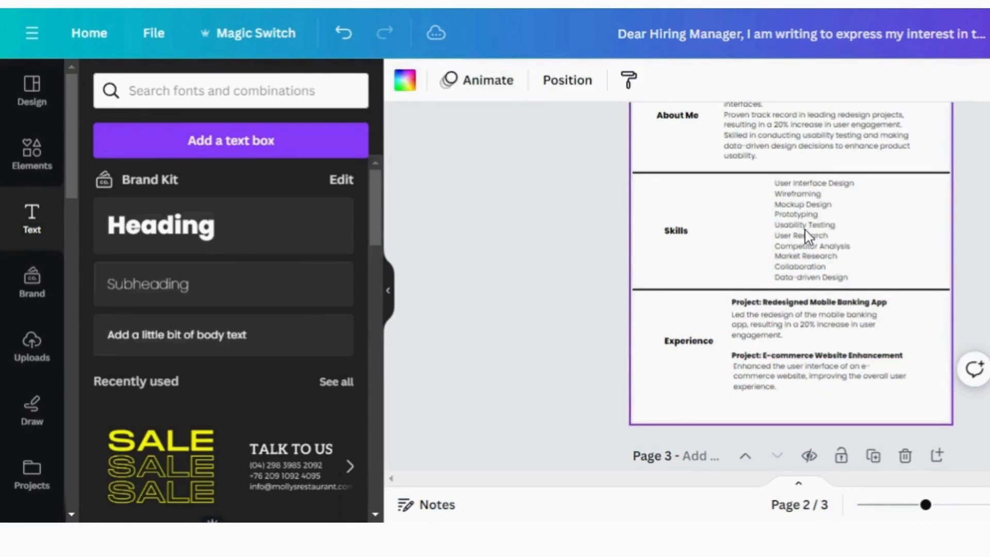
Step: Line up the skills list with the About Me paragraph and scroll back to the top of page 2
drag(781, 232, 758, 225)
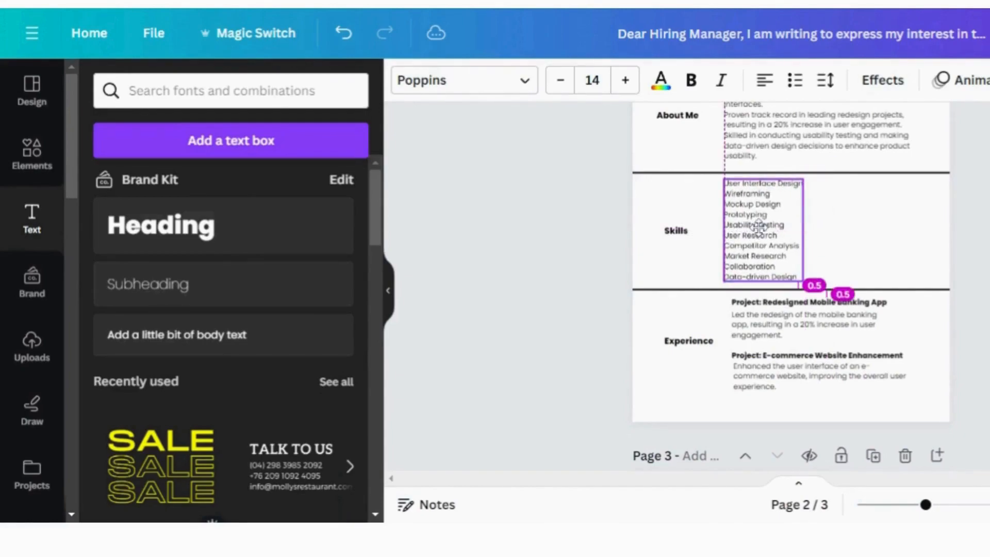
drag(758, 225, 760, 226)
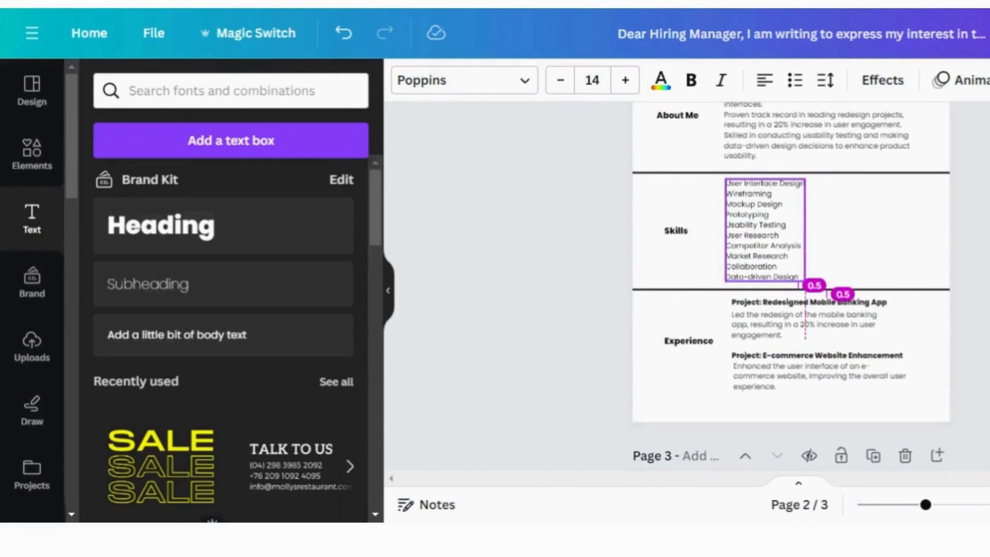
scroll(790, 284, up, 2)
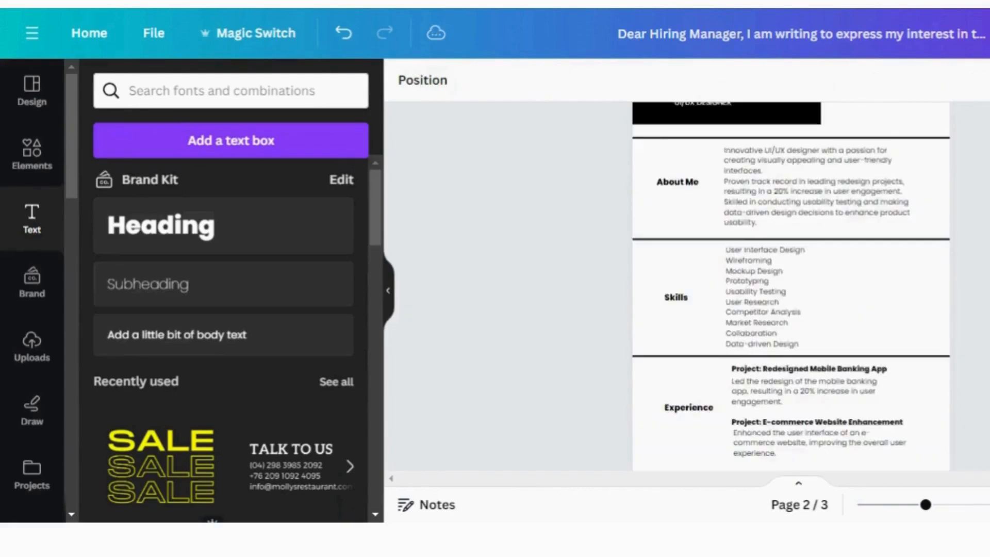
scroll(885, 221, up, 2)
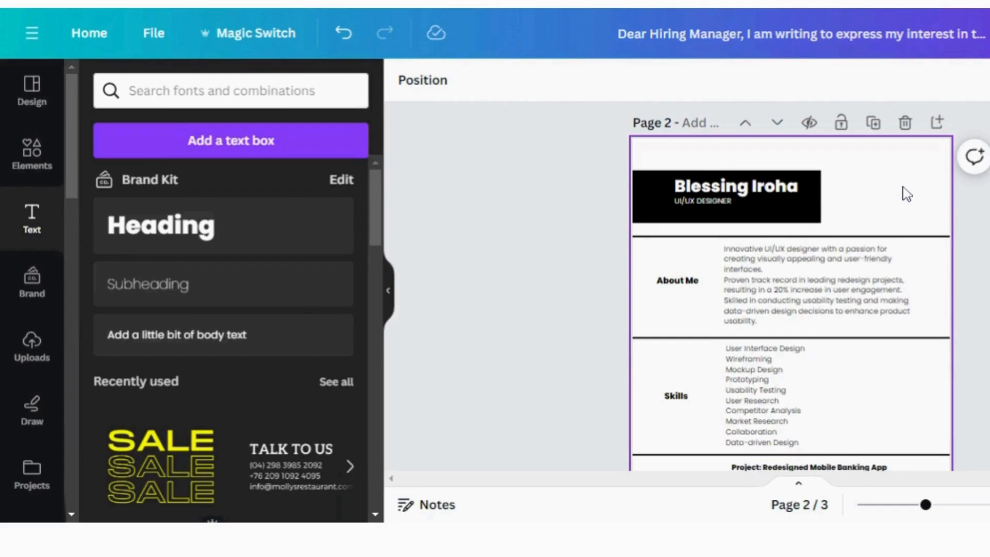
Step: Add a body text box at the top right of page 2 and paste in the email address
click(232, 330)
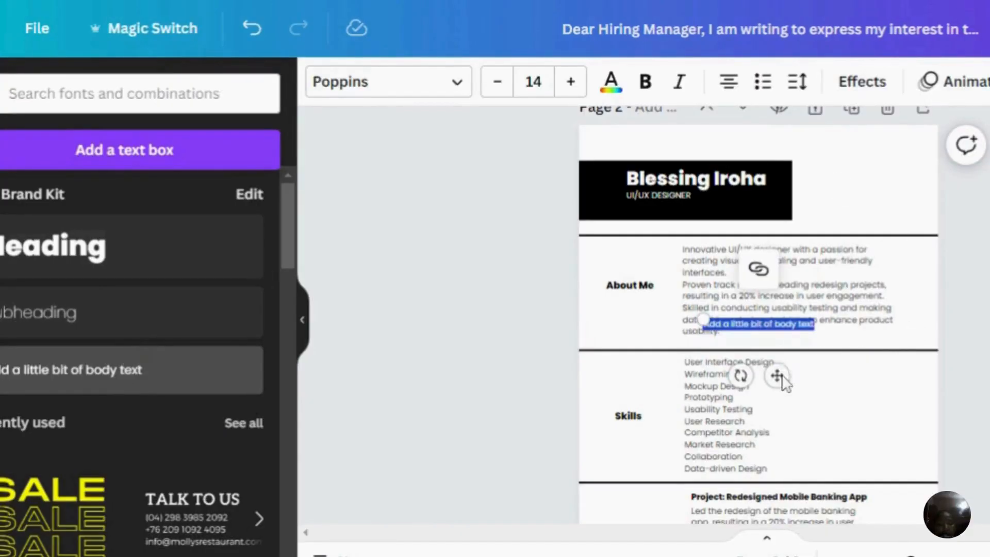
drag(776, 375, 887, 222)
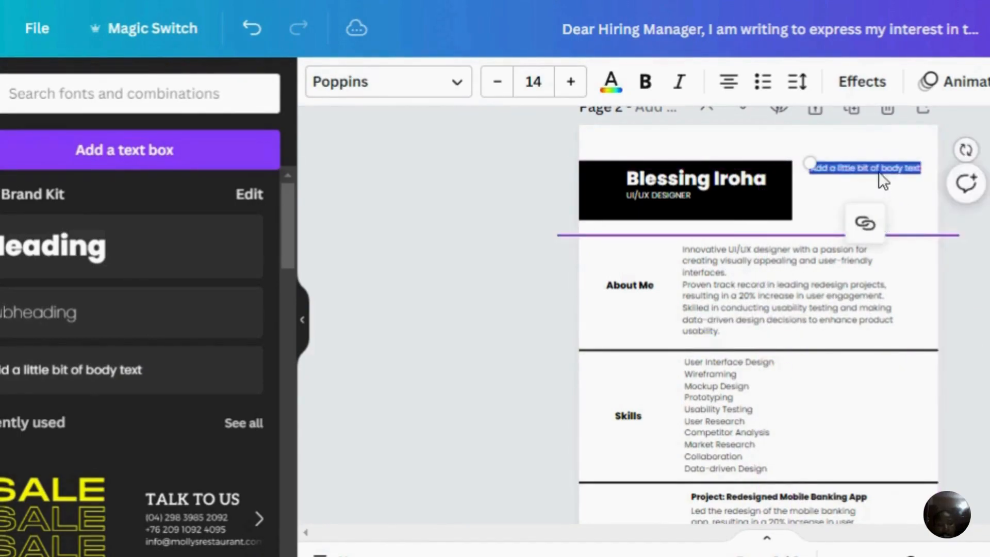
key(ctrl+v)
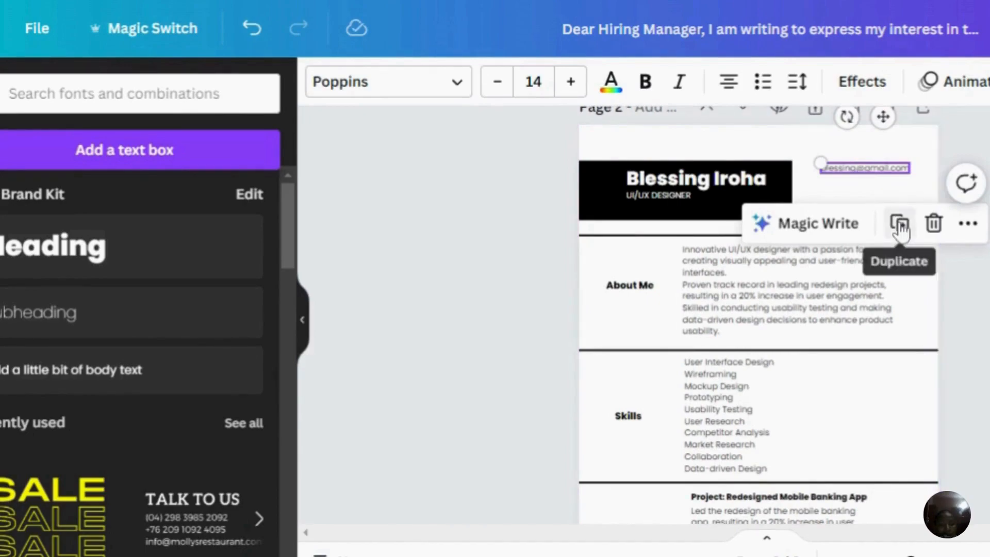
Step: Duplicate the email line below it and replace the text with the phone number
click(900, 227)
drag(883, 192, 875, 190)
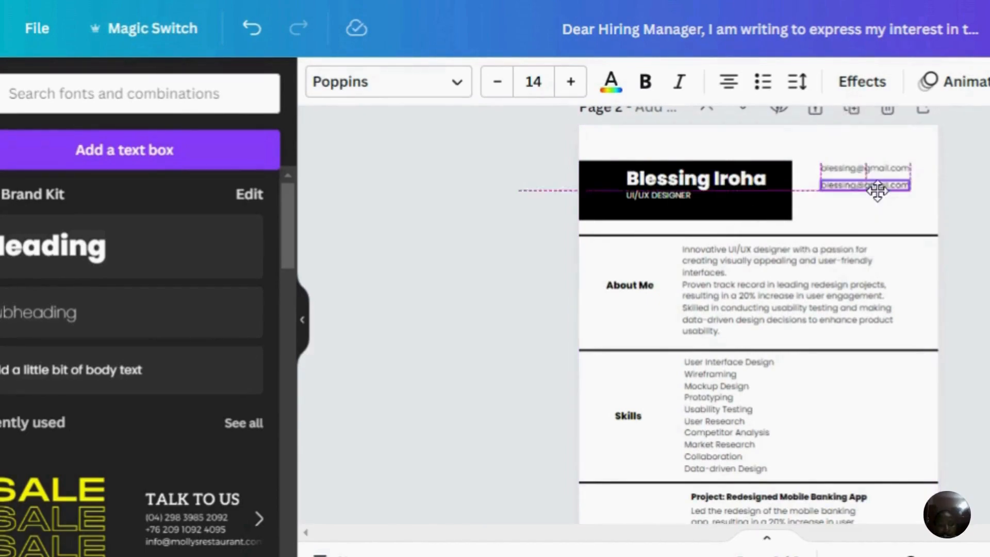
double_click(871, 190)
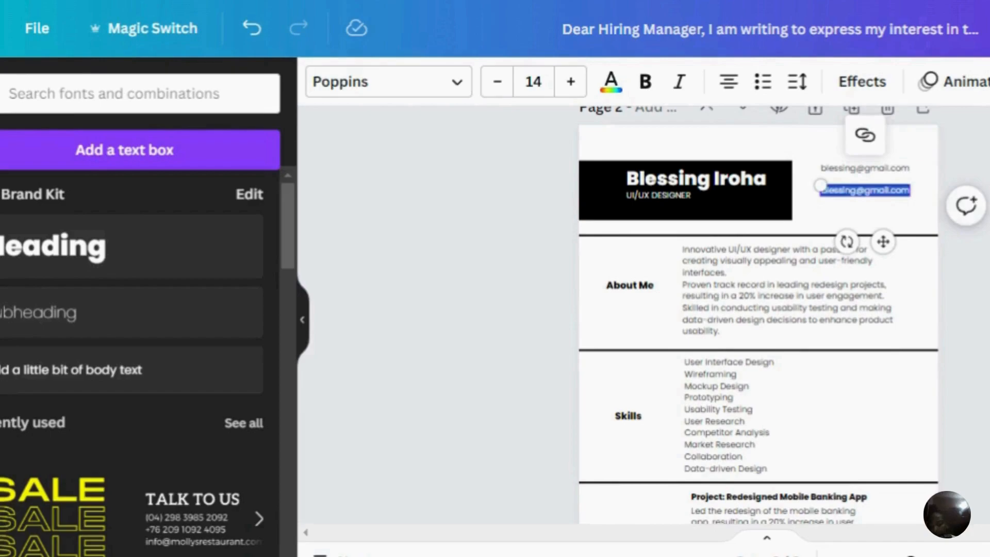
key(BackSpace)
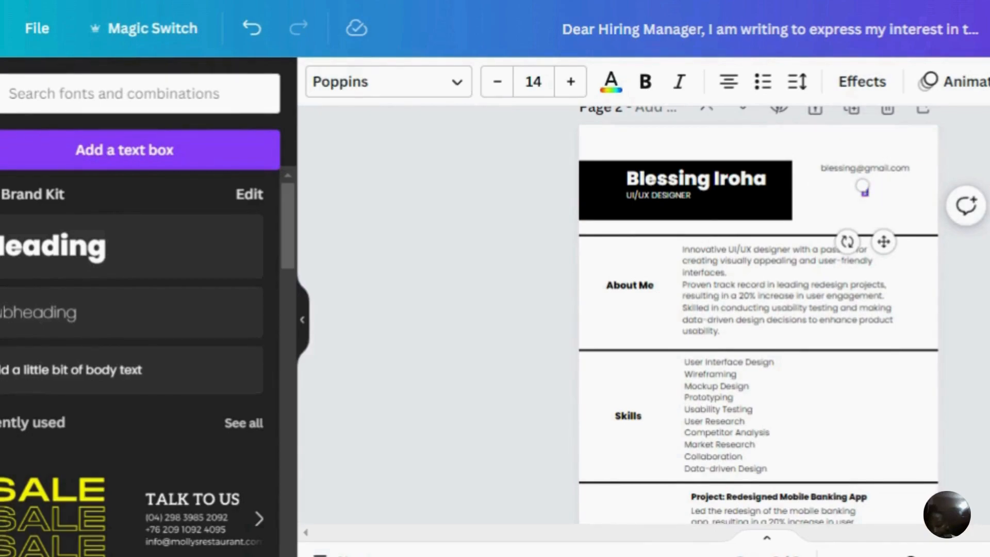
text(081234)
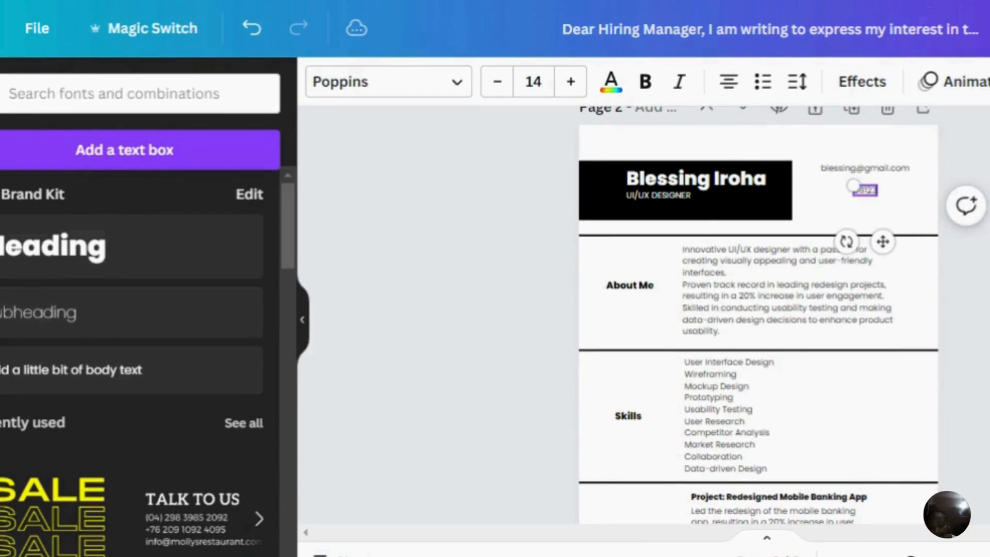
text(567)
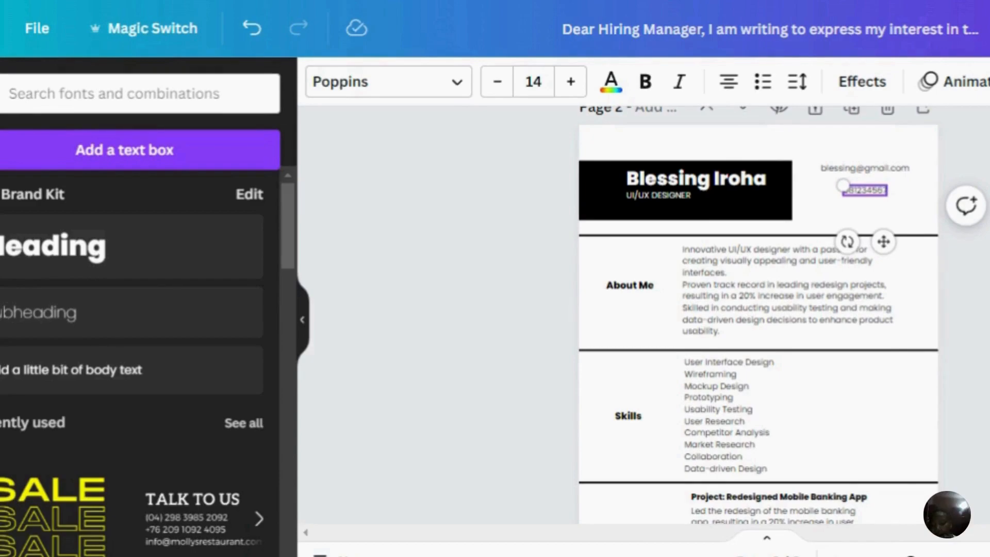
text(89)
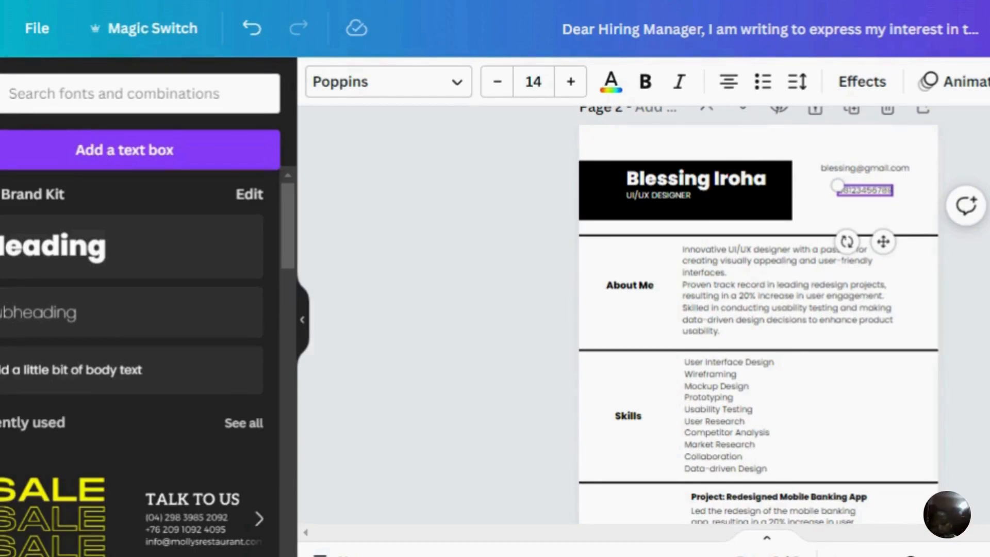
click(870, 217)
Step: Add the street address line under the phone number and left-align all three contact lines
double_click(869, 200)
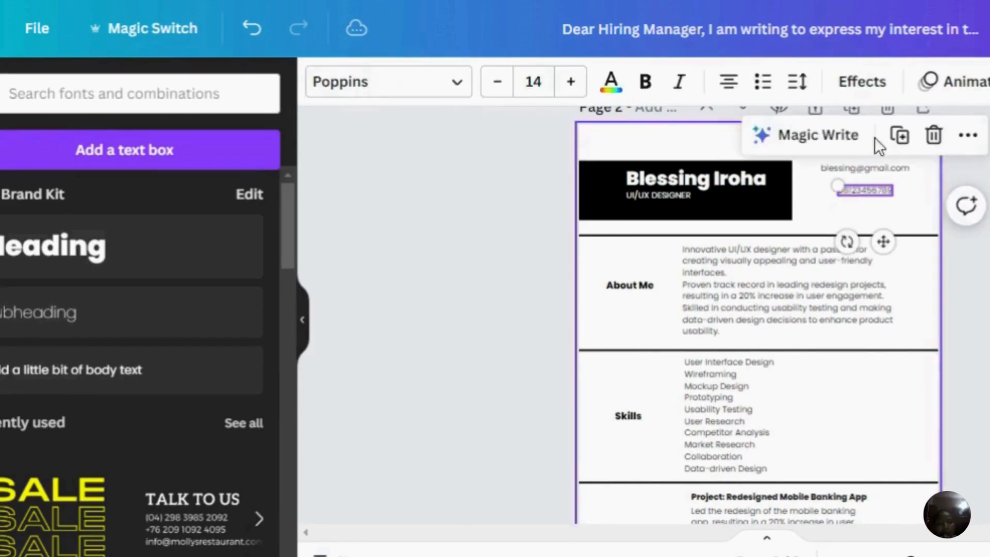
drag(881, 251, 865, 235)
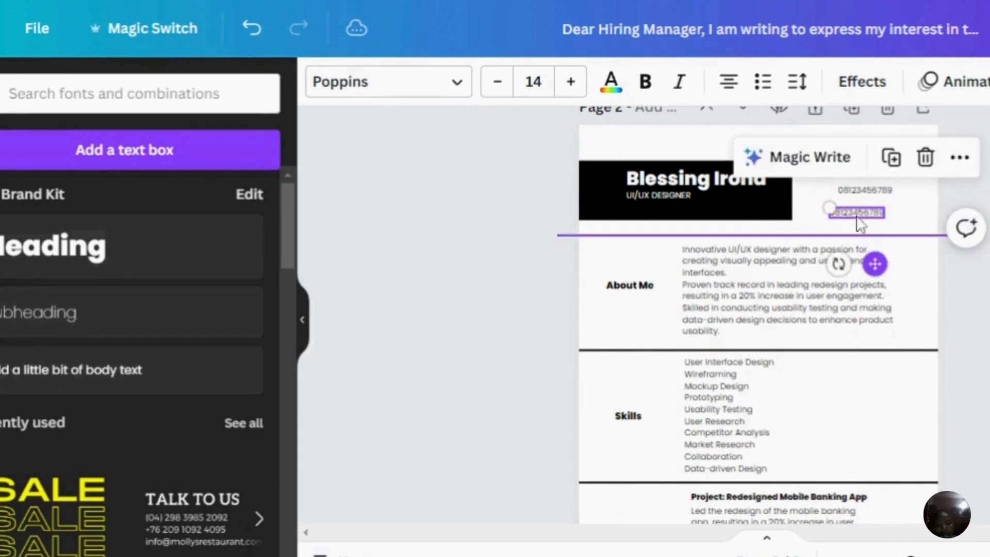
double_click(859, 217)
key(BackSpace)
text(23)
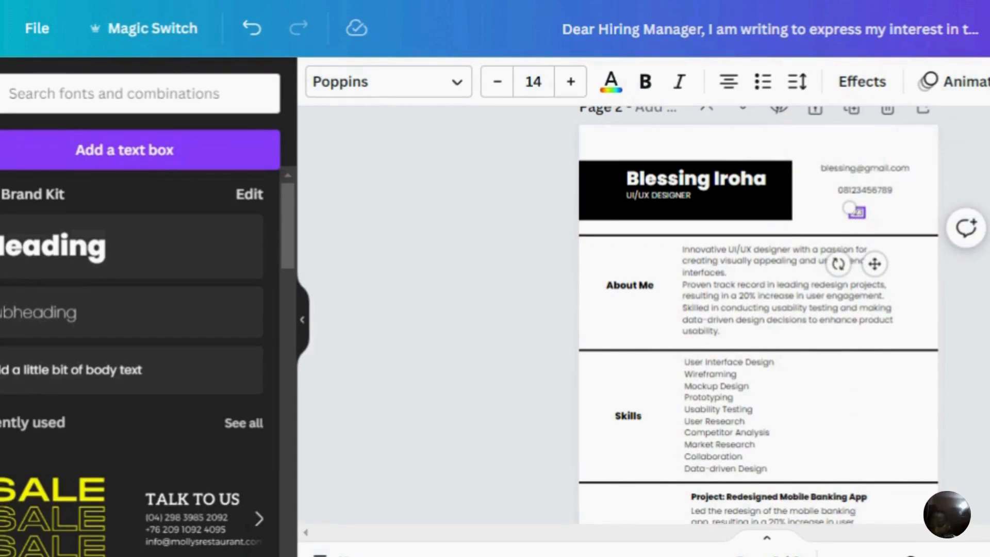
text(4nywh)
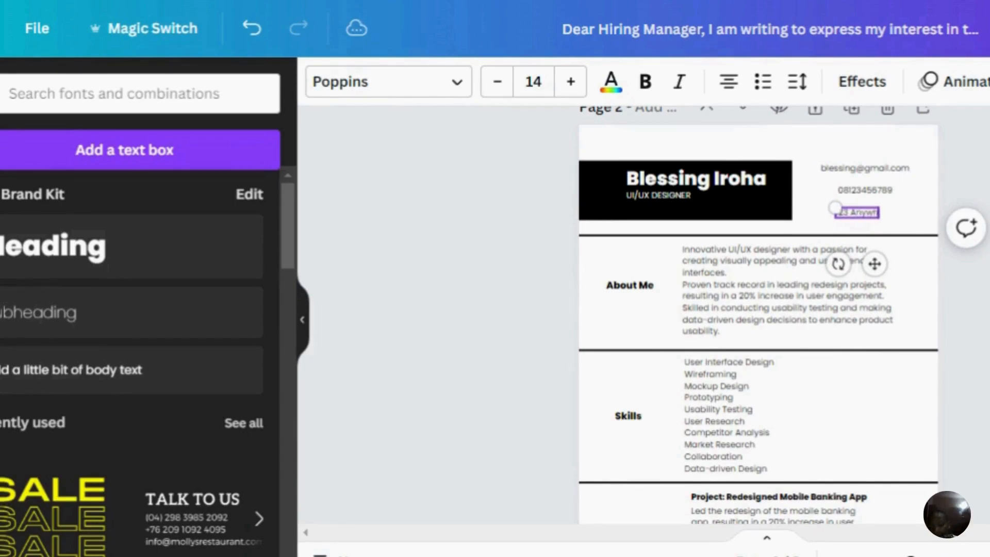
text(ere Street)
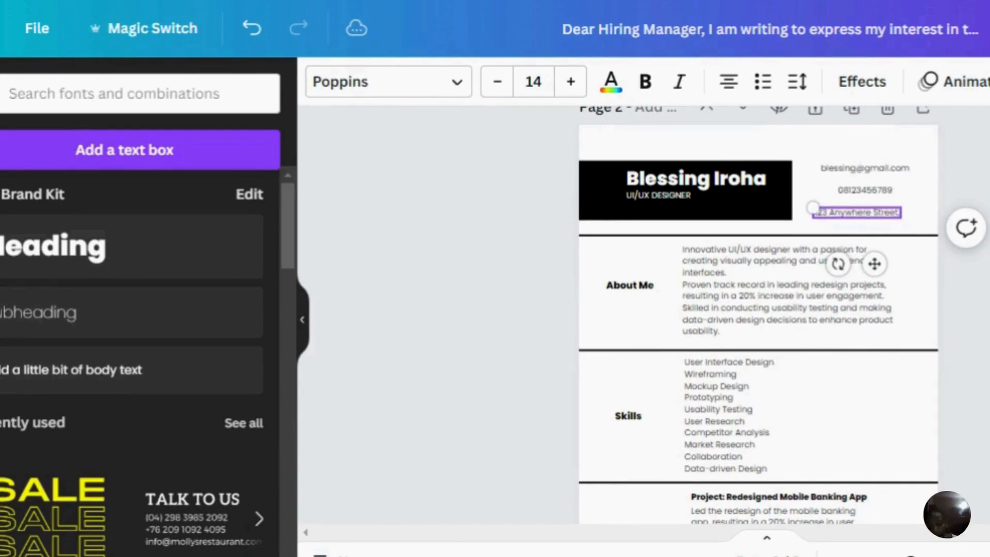
text(, Umuahia)
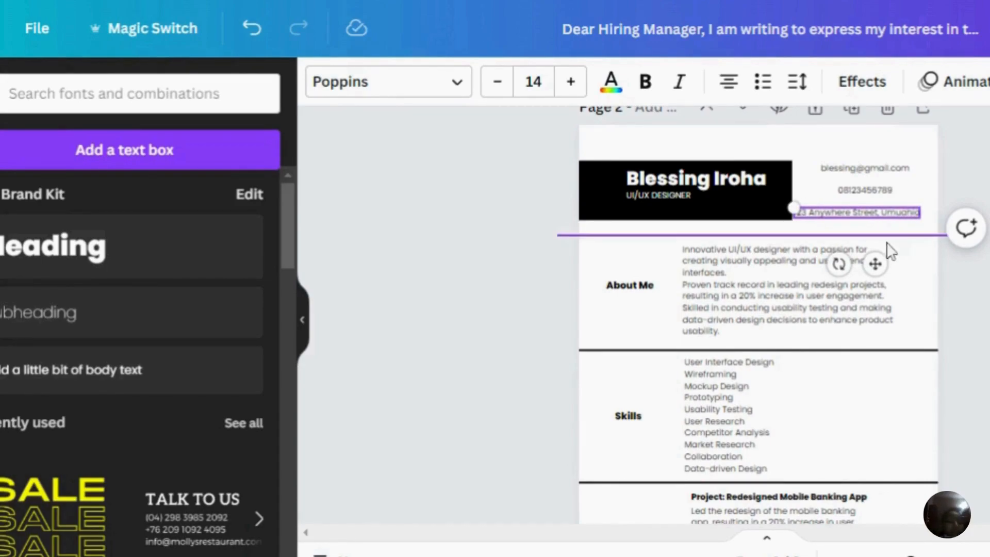
drag(872, 265, 879, 259)
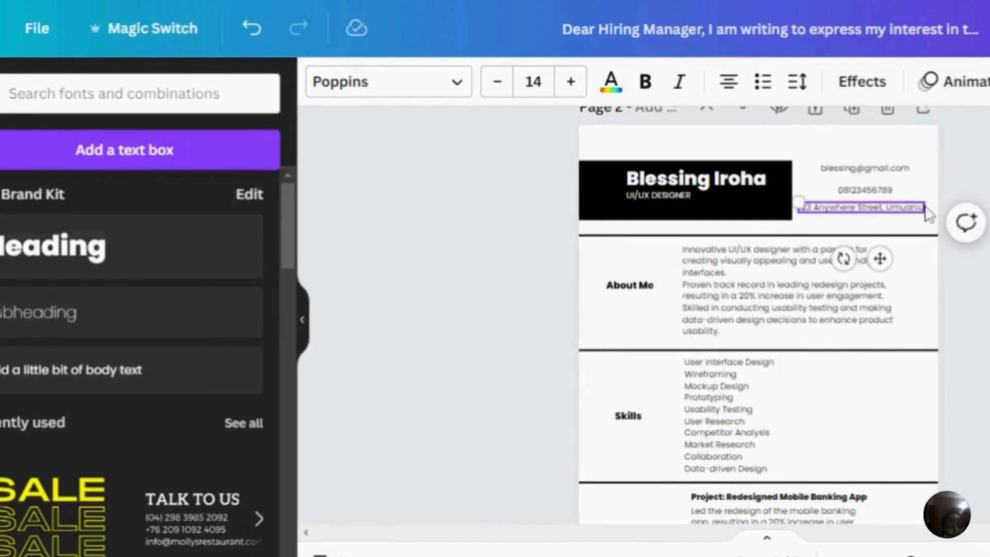
drag(867, 189, 849, 170)
click(862, 168)
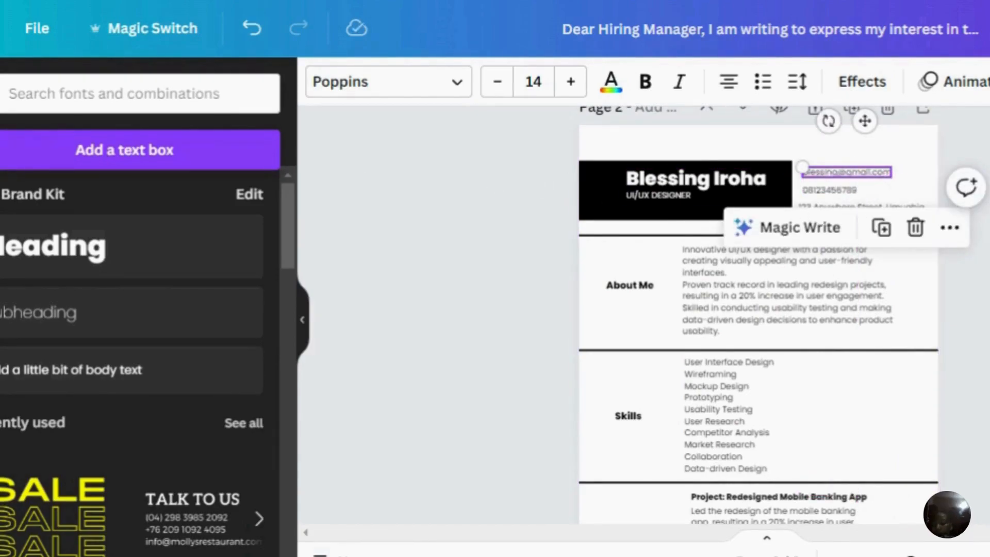
Step: Search elements for 'email' and add a black envelope icon, shrunk to about 2.9 × 2.1, beside the email line
click(1, 168)
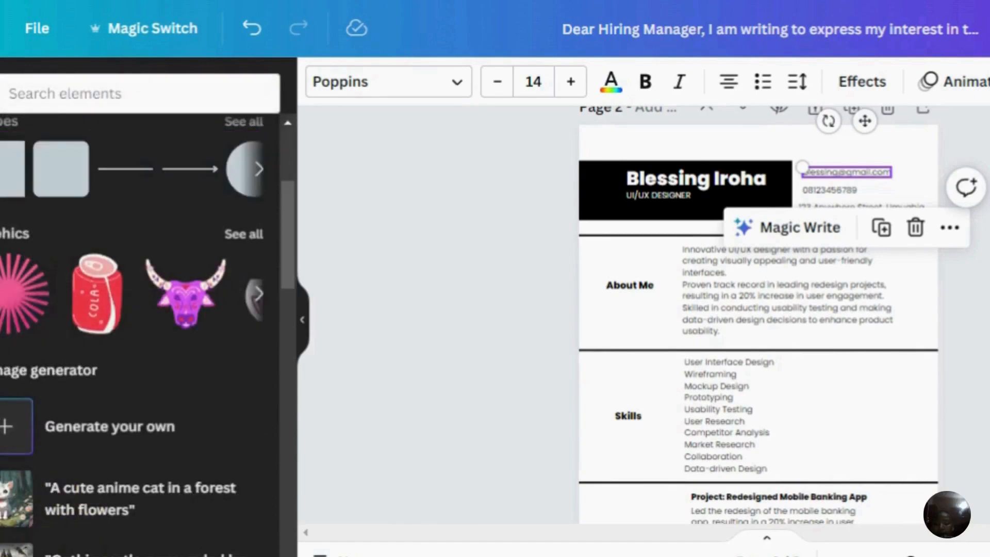
click(65, 86)
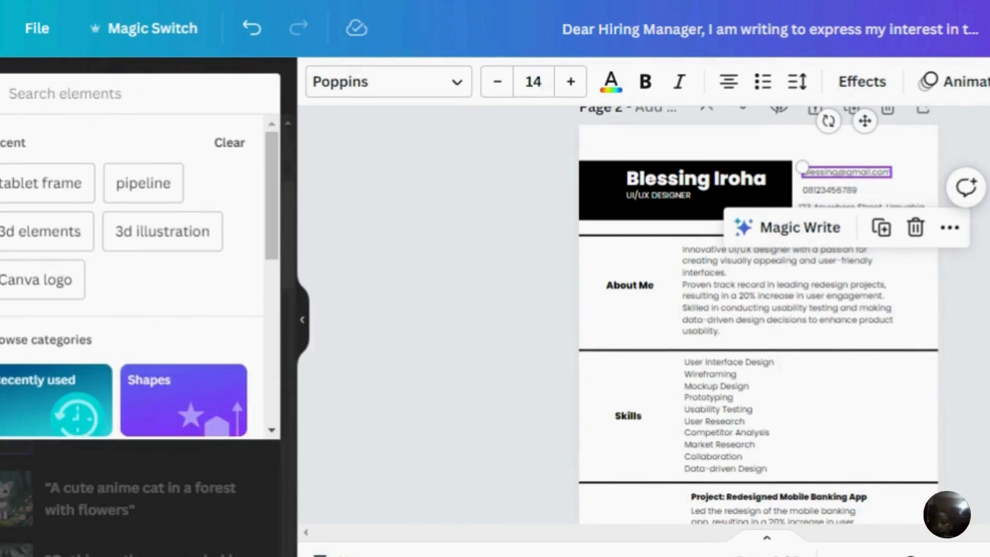
text(emai)
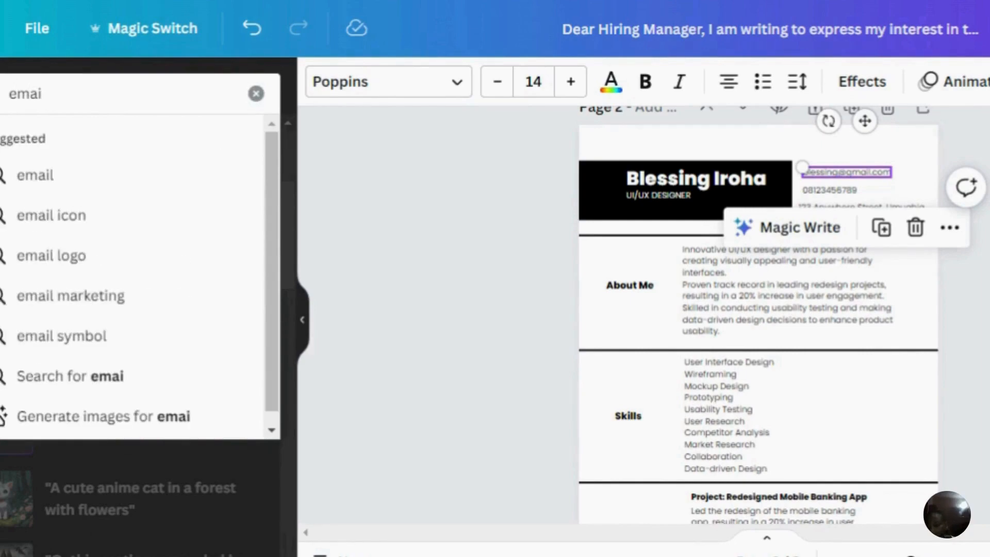
click(67, 215)
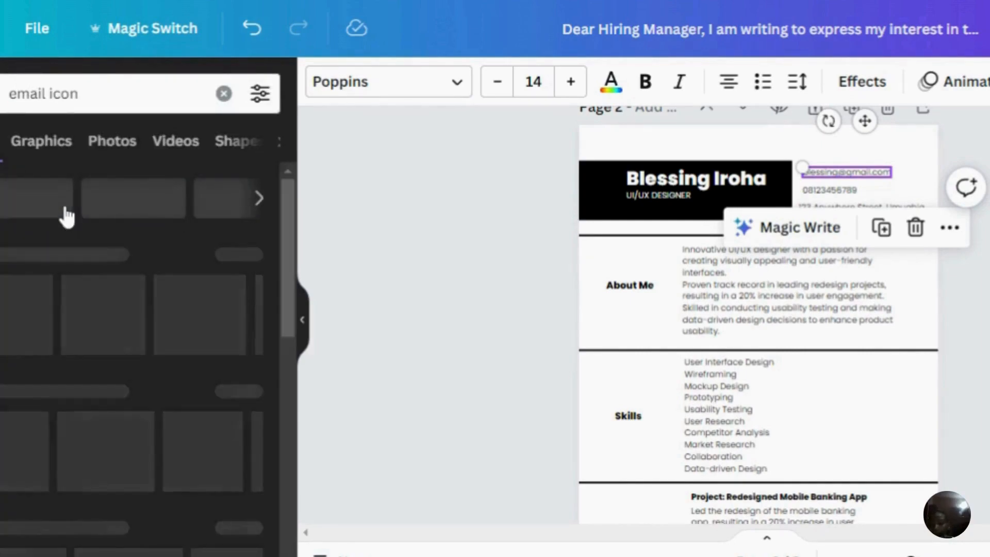
click(107, 314)
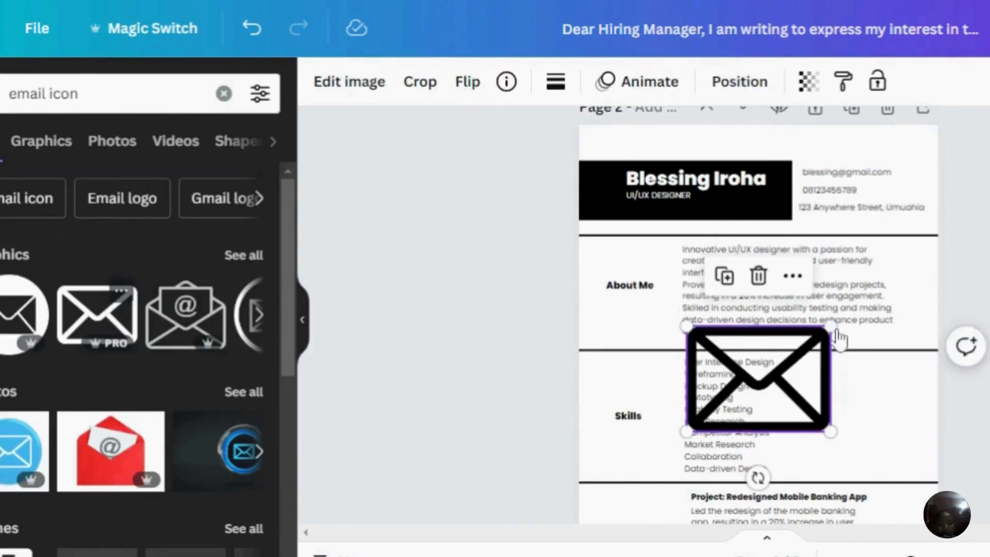
drag(829, 325, 725, 413)
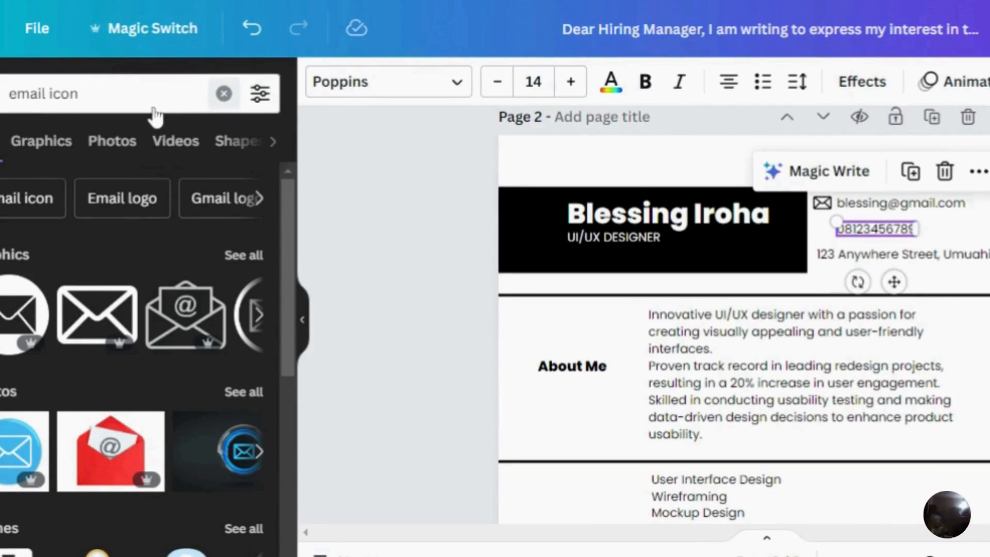
Step: Replace the email search in Elements with 'phone' and filter to graphics
click(223, 94)
text(p)
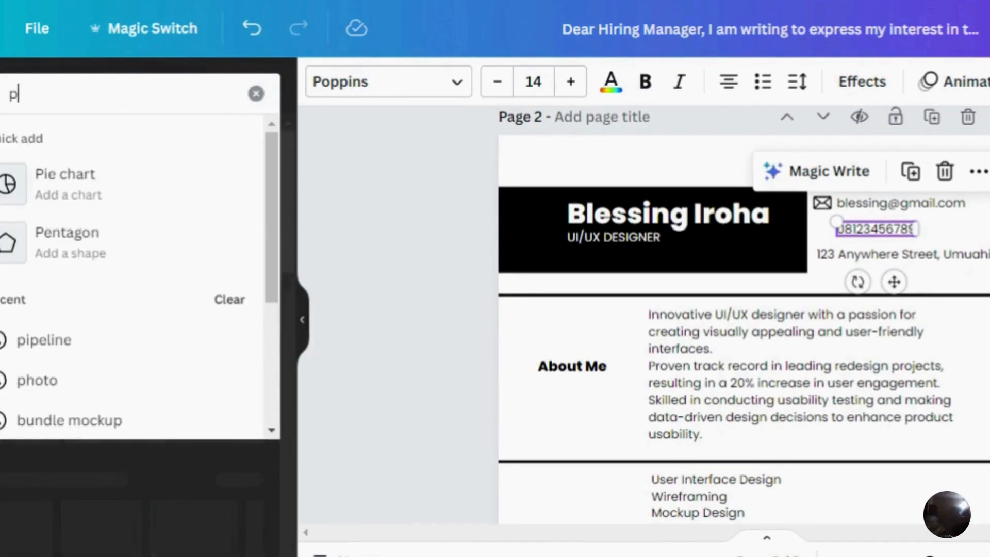
text(hone)
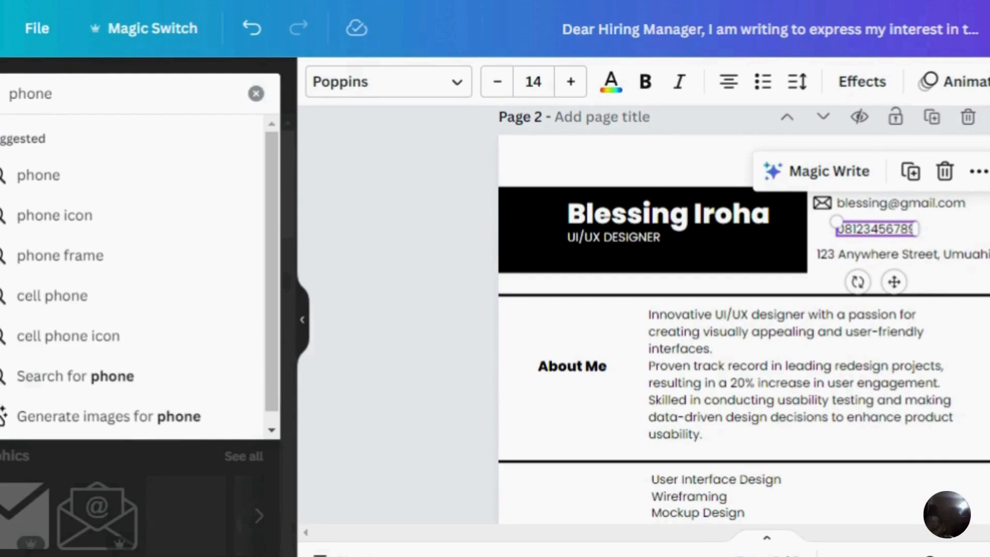
click(80, 215)
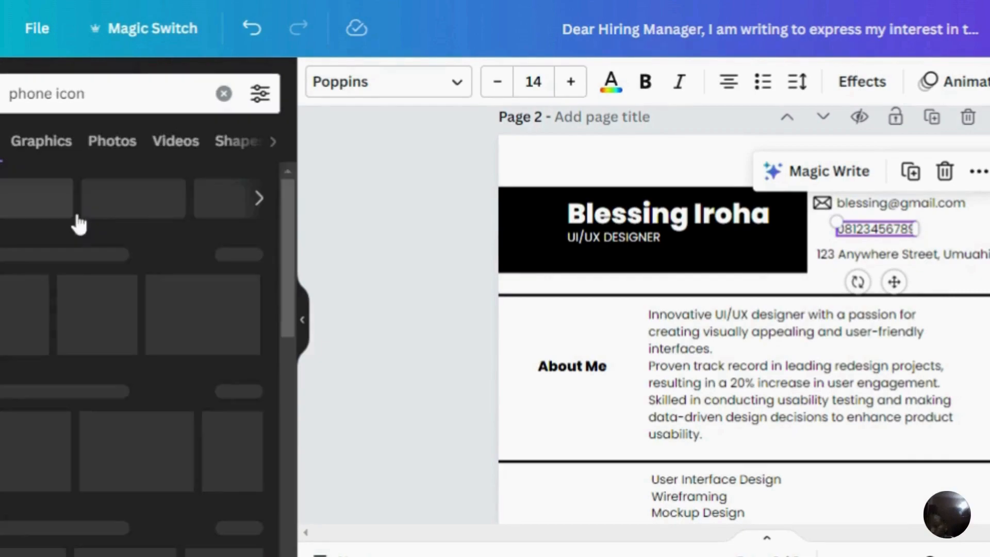
click(46, 141)
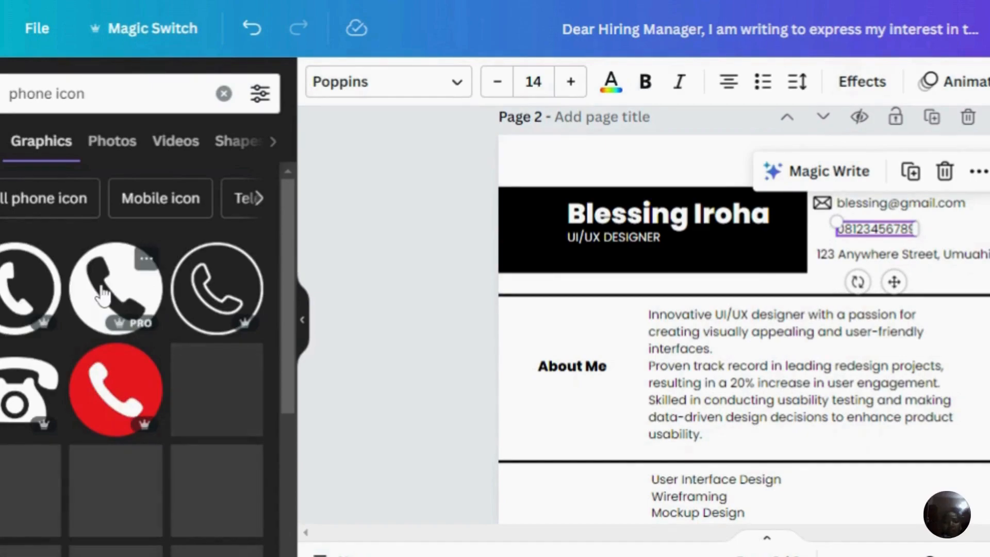
Step: Add a black phone icon, shrink it, and place it beside the phone number
click(102, 293)
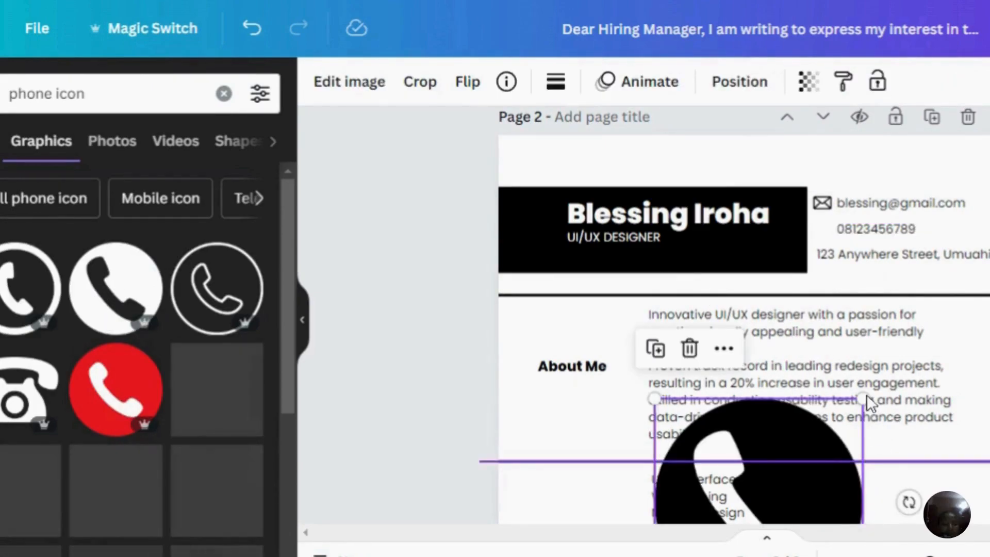
drag(860, 397, 781, 471)
drag(665, 484, 823, 238)
click(873, 260)
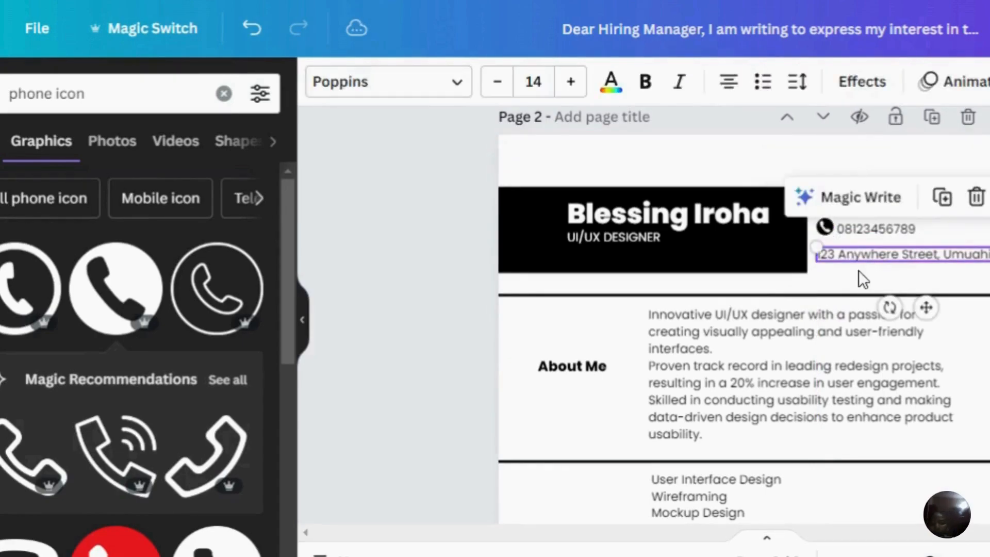
click(222, 95)
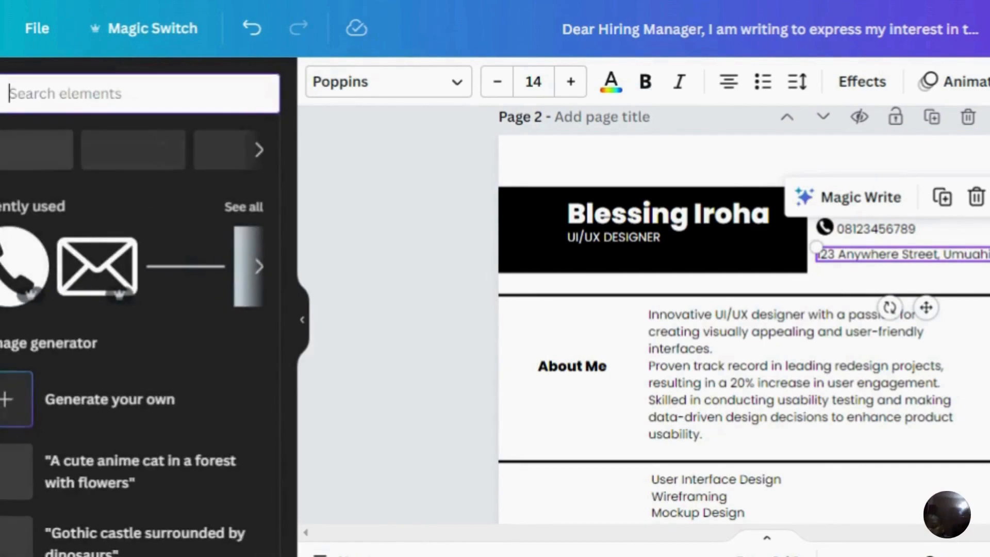
Step: Add a black location pin graphic, shrink it, and align it beside the address
text(loca)
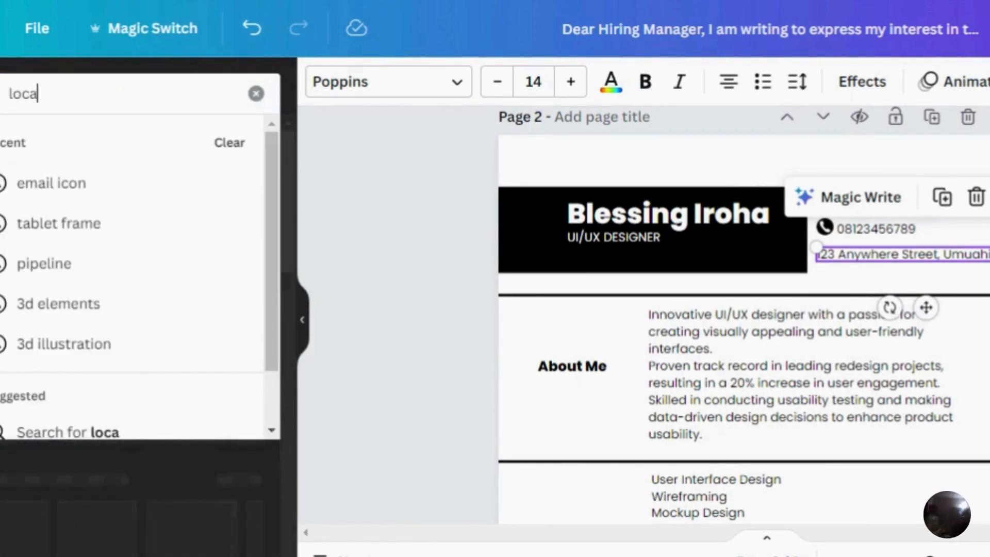
text(tion)
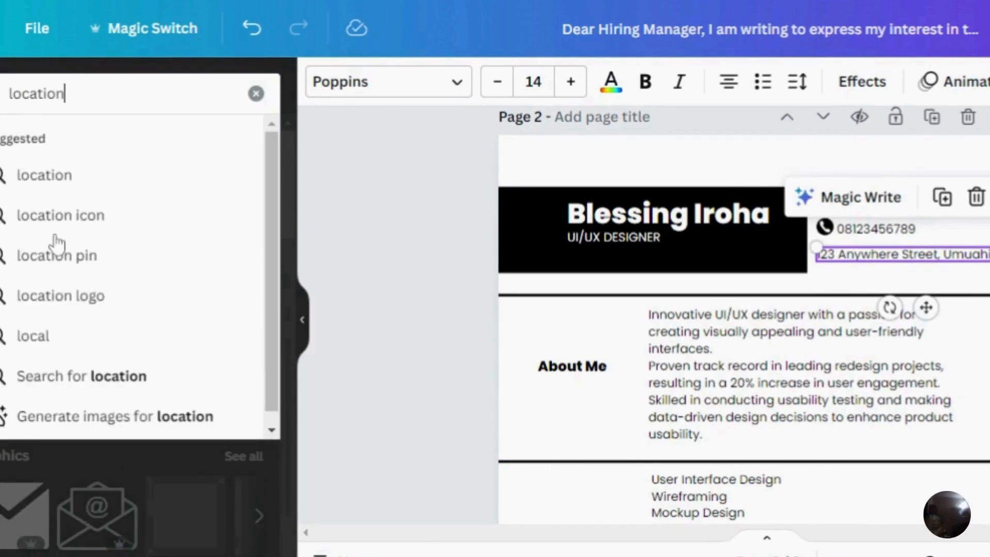
click(73, 221)
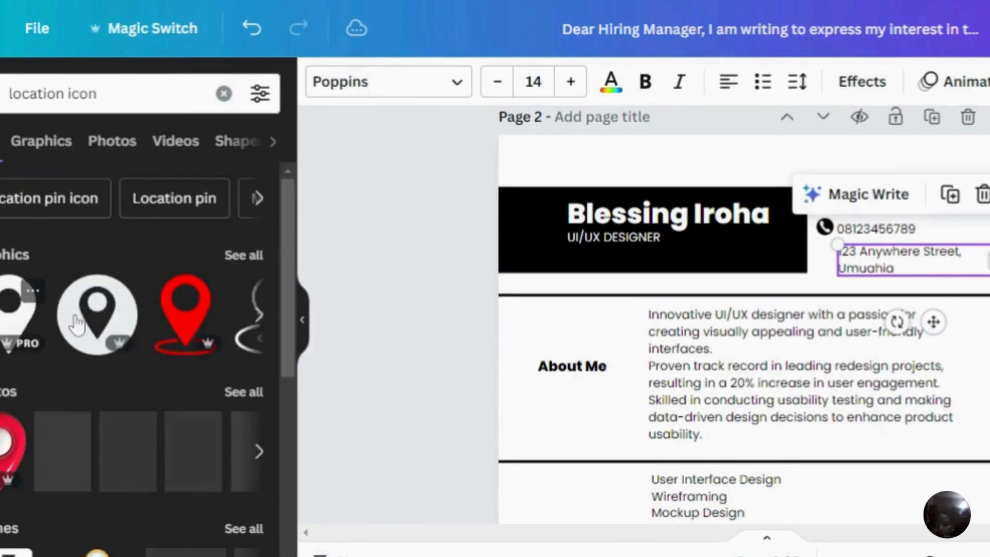
click(146, 312)
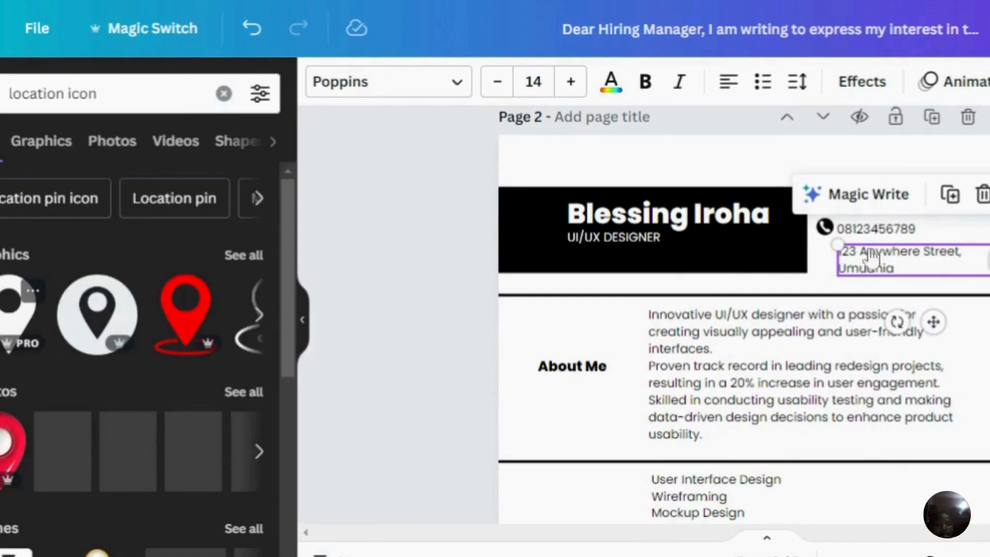
drag(863, 399, 822, 439)
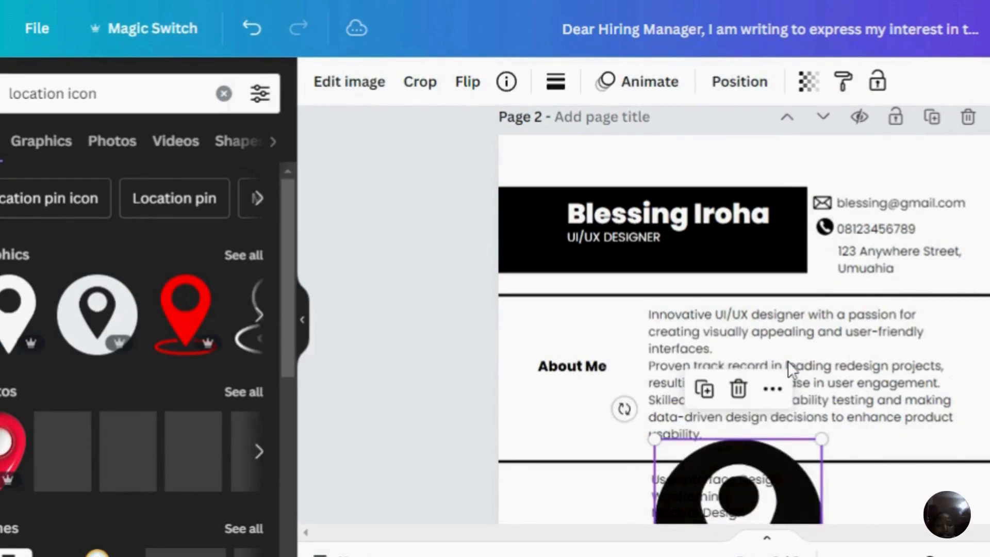
drag(787, 508, 798, 330)
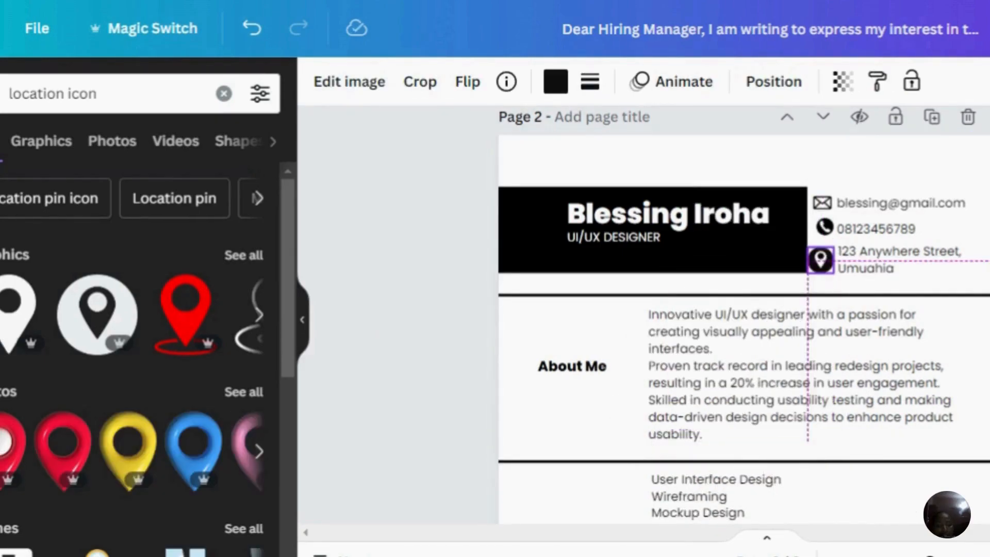
drag(837, 320, 838, 319)
drag(810, 273, 816, 261)
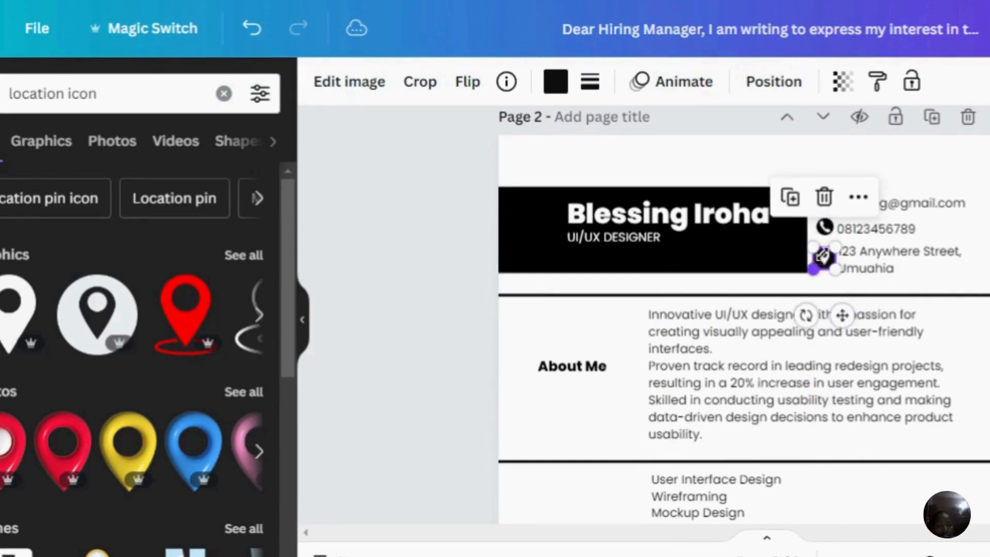
Step: Shift the address text right of the pin and narrow it to wrap onto two lines
click(875, 248)
drag(874, 255, 882, 255)
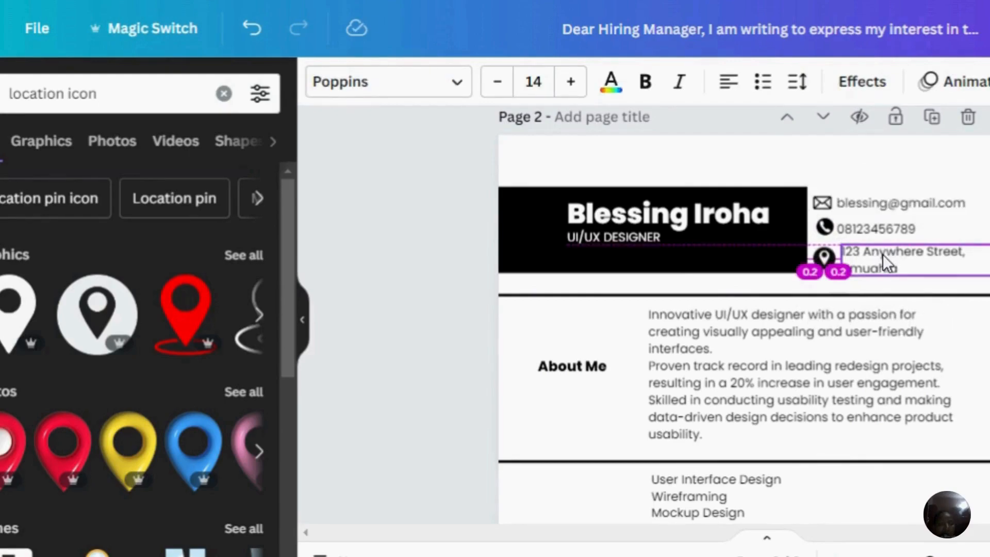
click(883, 255)
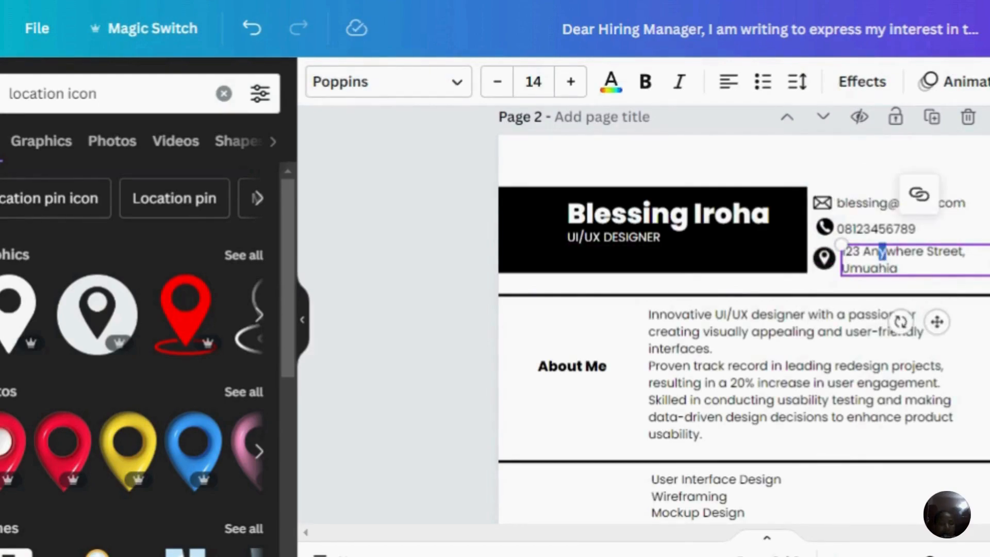
drag(987, 264, 974, 264)
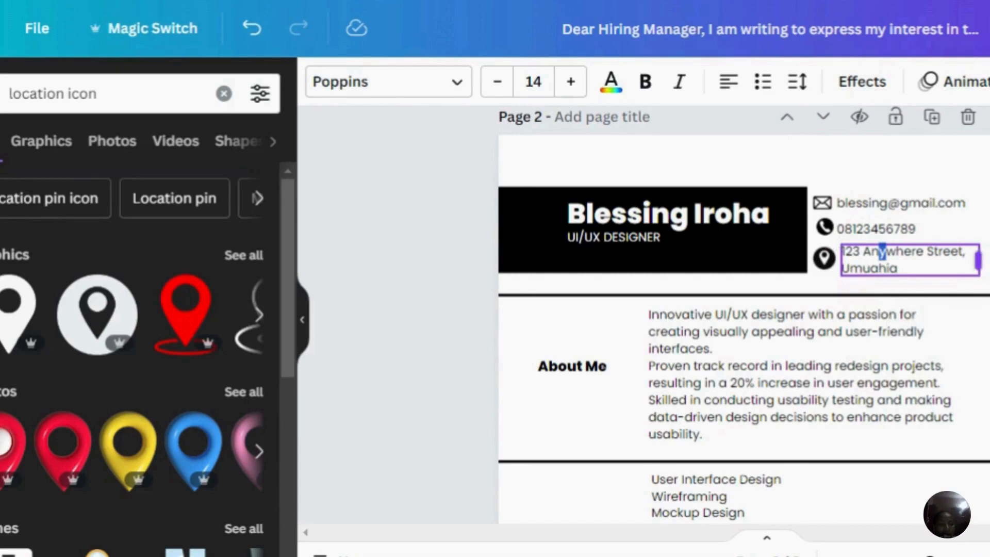
drag(973, 283, 976, 279)
click(982, 279)
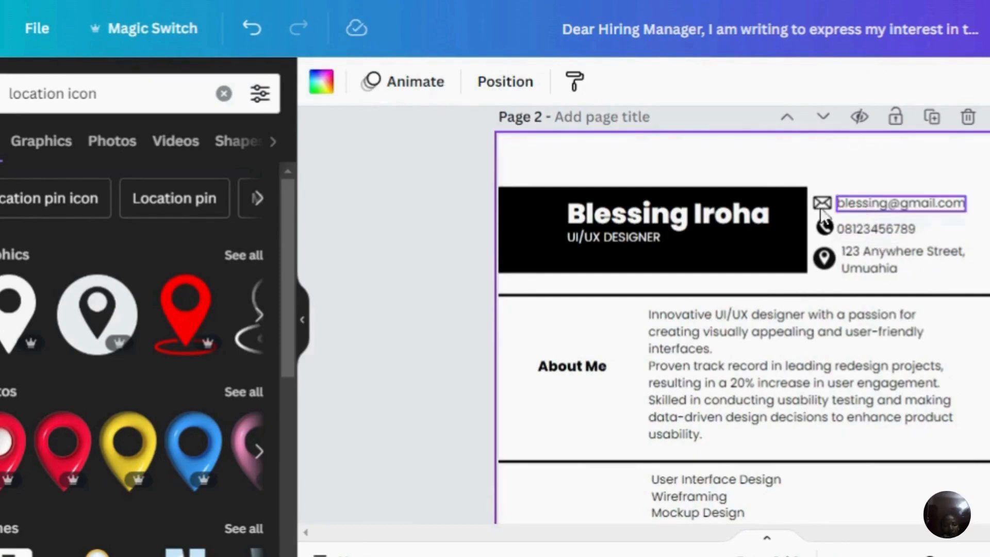
click(686, 222)
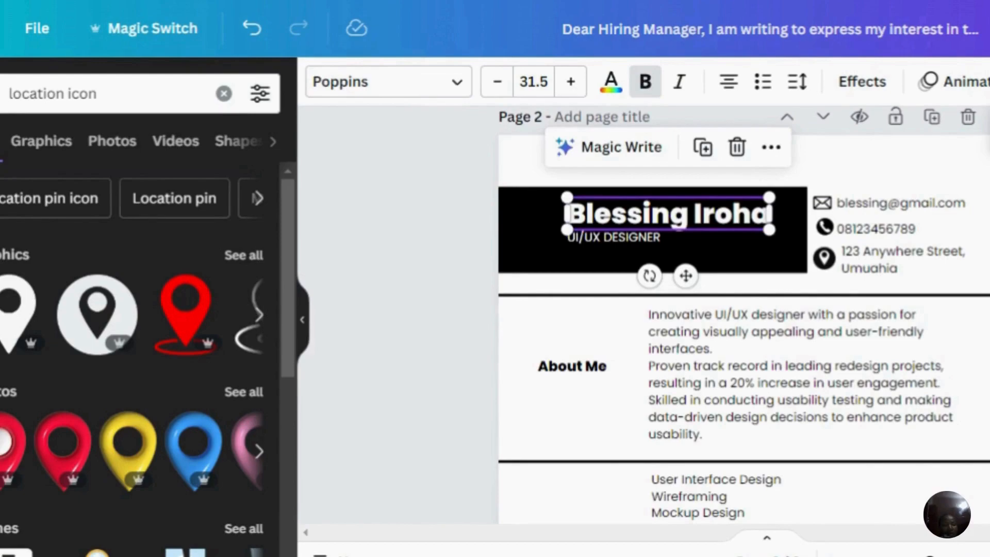
Step: Make the header name all caps with Ctrl+Shift+K and realign the UI/UX DESIGNER subtitle beneath it
key(ctrl+shift+k)
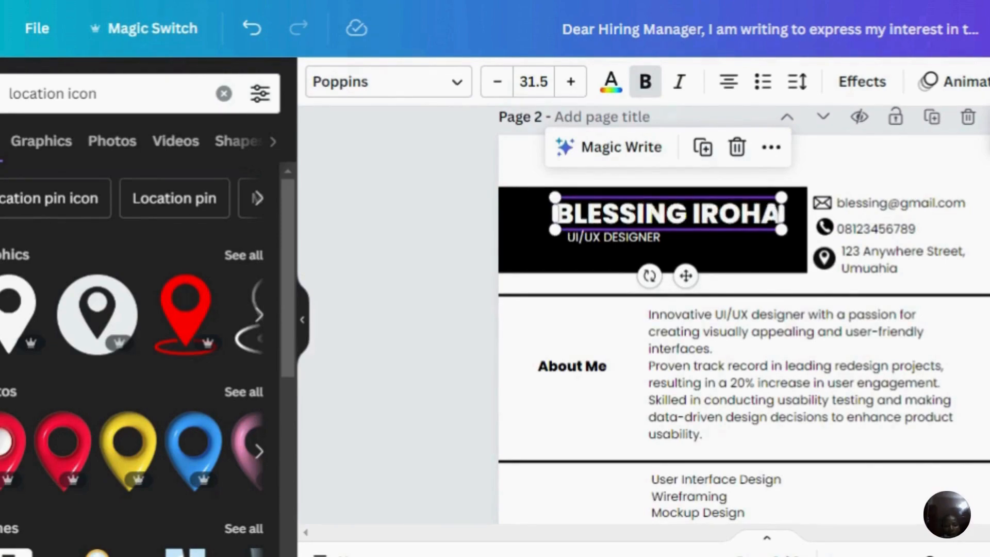
click(639, 236)
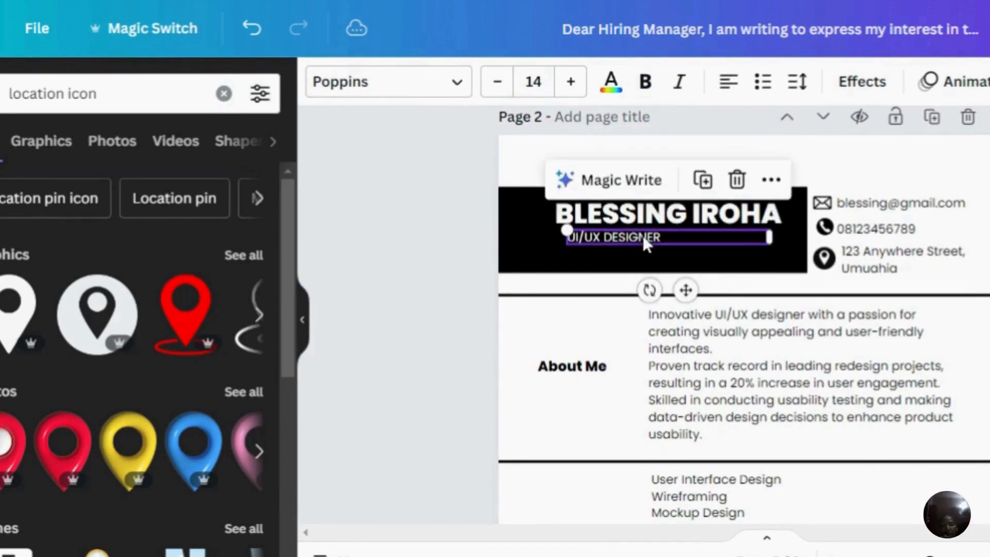
mouse_move(642, 237)
mouse_down()
mouse_move(629, 230)
mouse_move(631, 239)
mouse_up()
click(975, 242)
scroll(744, 316, down, 2)
scroll(744, 316, down, 2)
scroll(744, 316, up, 4)
scroll(744, 316, down, 5)
scroll(744, 316, down, 1)
scroll(744, 316, up, 5)
scroll(744, 316, down, 3)
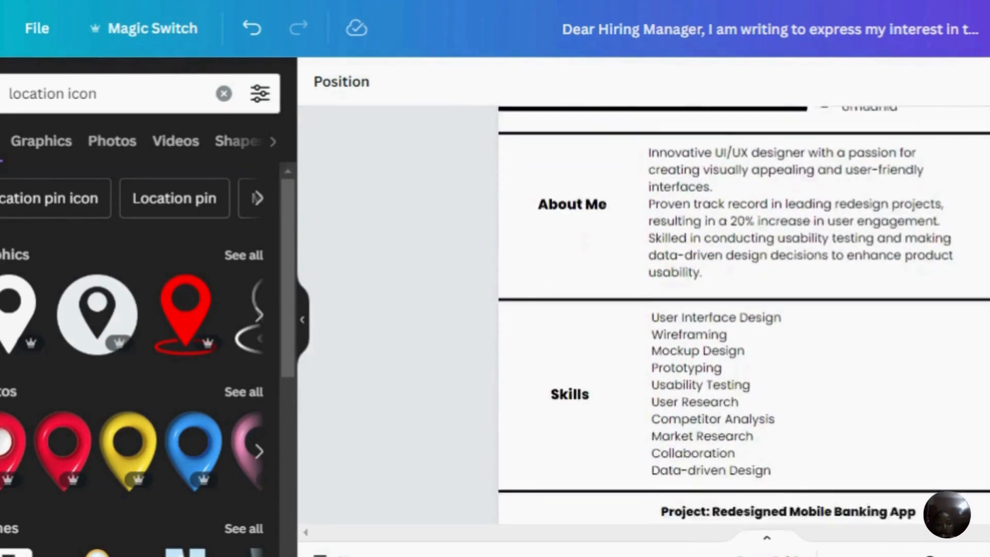
scroll(744, 315, down, 1)
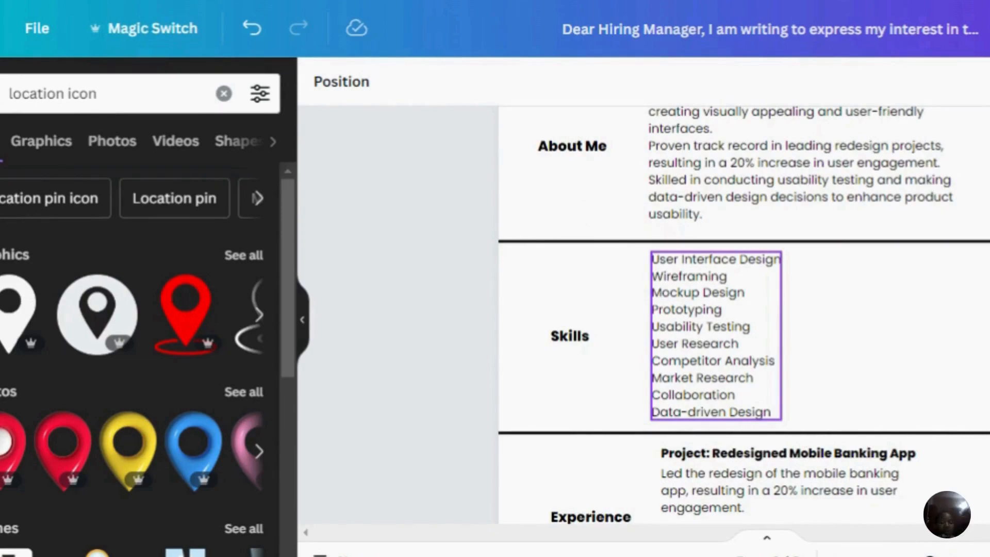
Step: Cut the last five skills, from User Research down, out of the Skills list
click(760, 330)
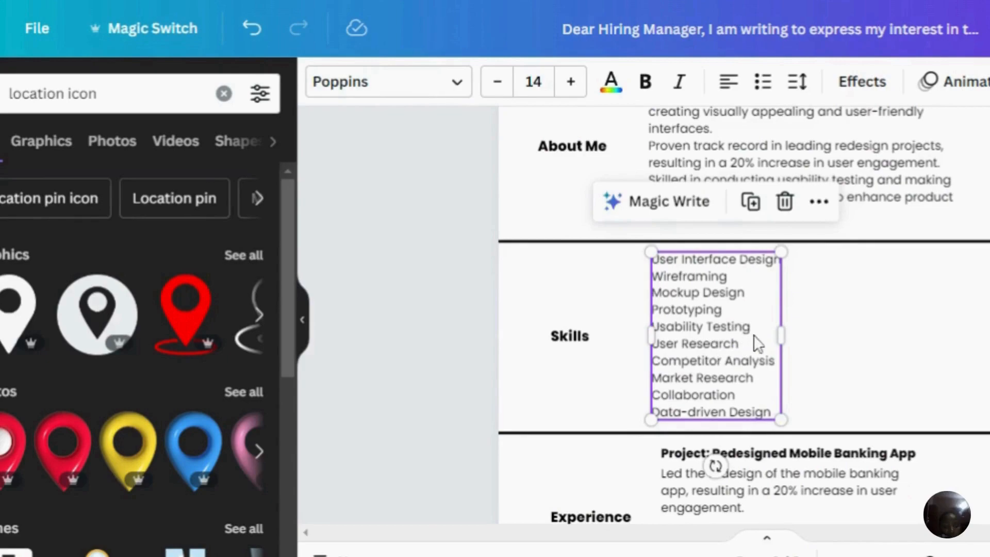
double_click(657, 352)
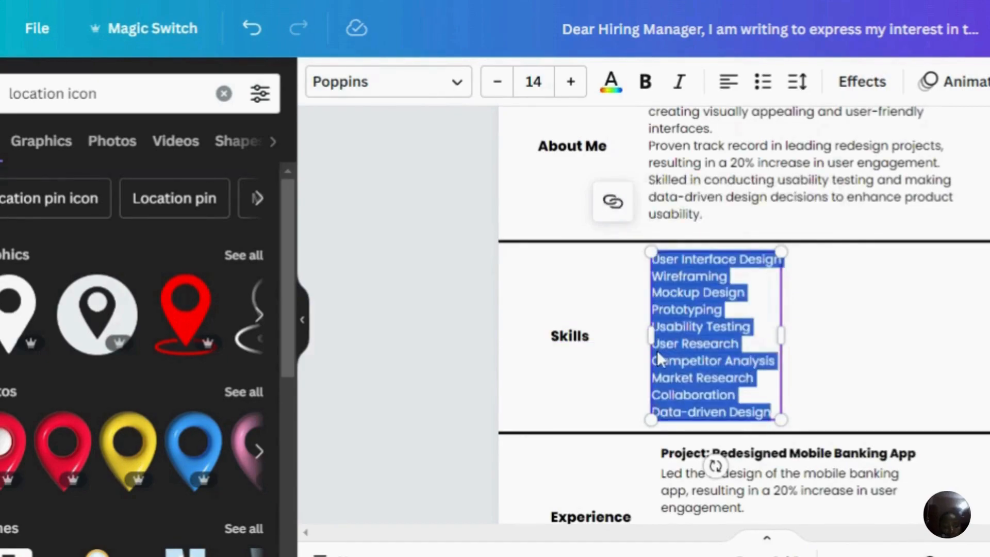
click(658, 356)
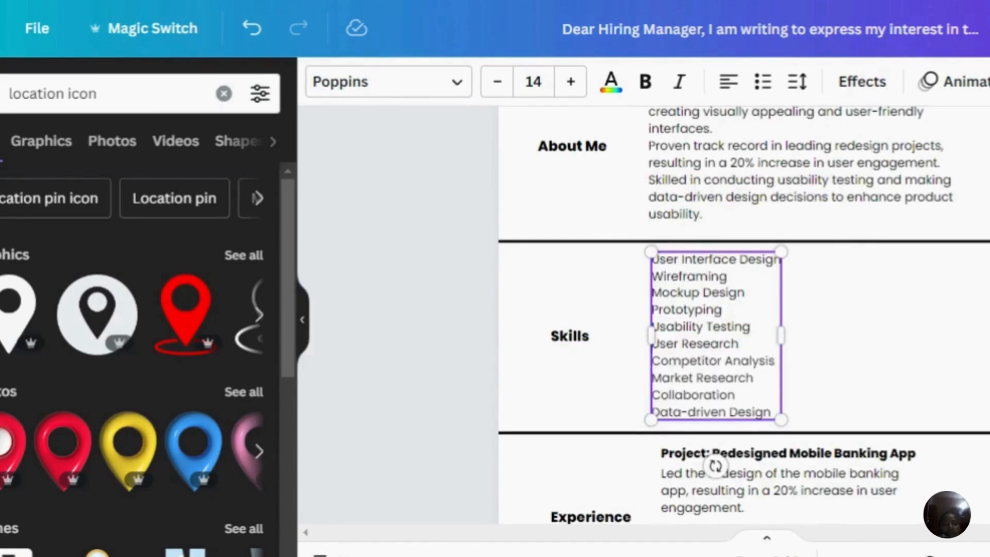
drag(653, 344, 772, 413)
key(ctrl+c)
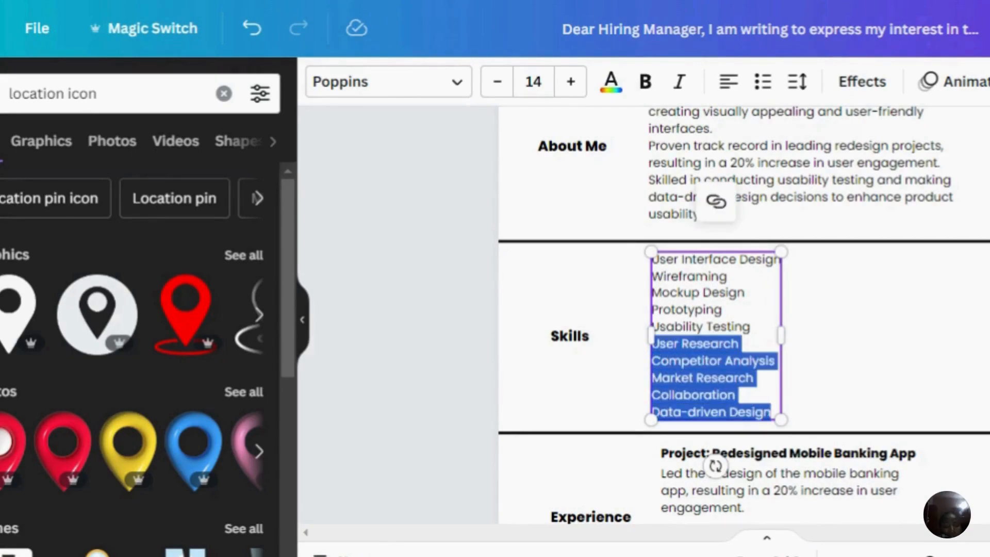
key(BackSpace)
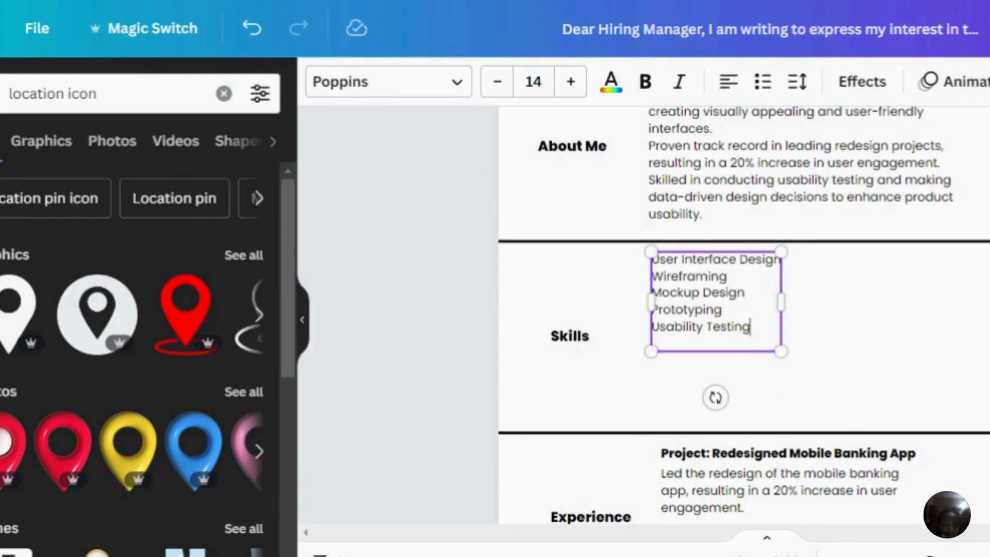
key(BackSpace)
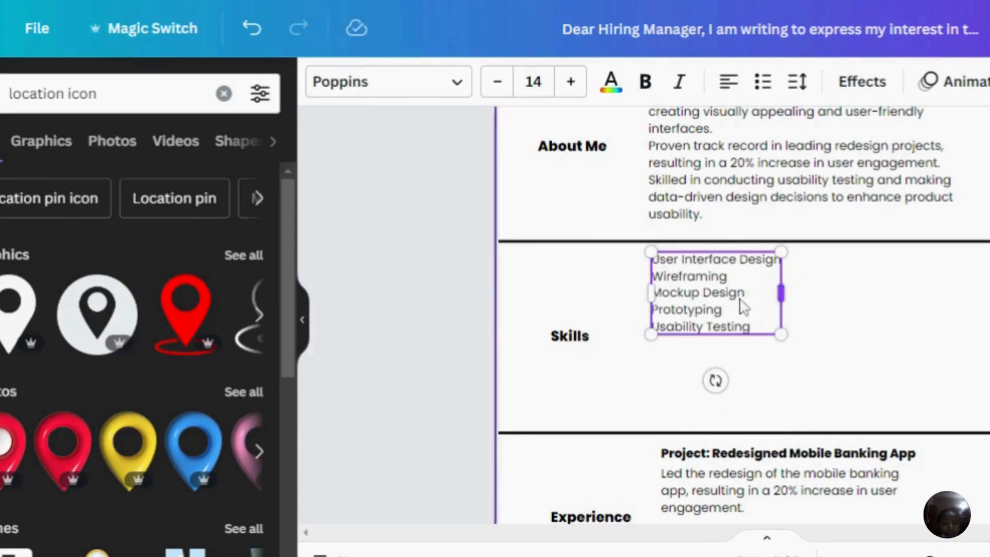
key(Escape)
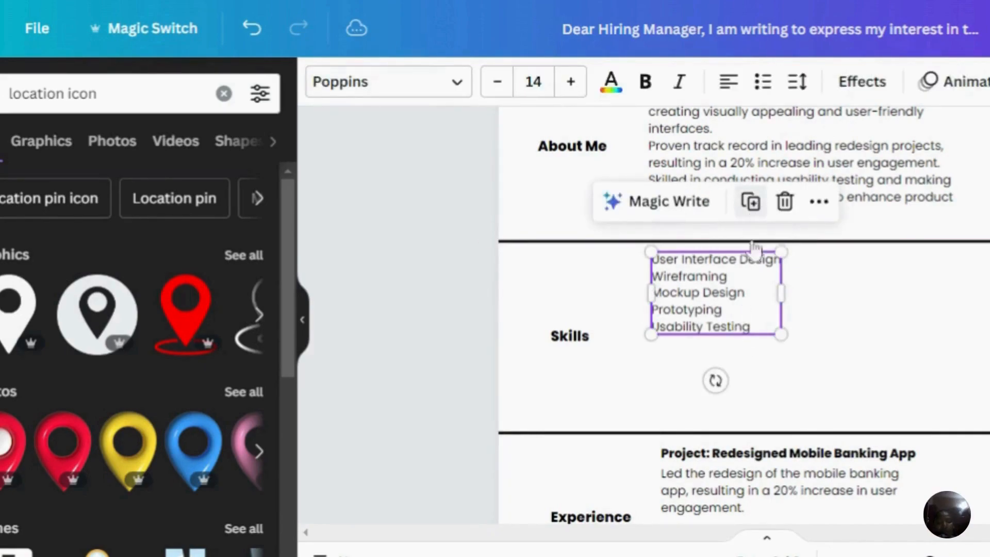
Step: Paste the five cut skills into a duplicated box as a second column, and raise the Skills heading
click(751, 202)
mouse_move(885, 311)
mouse_down()
mouse_move(920, 310)
mouse_move(904, 311)
mouse_up()
double_click(904, 312)
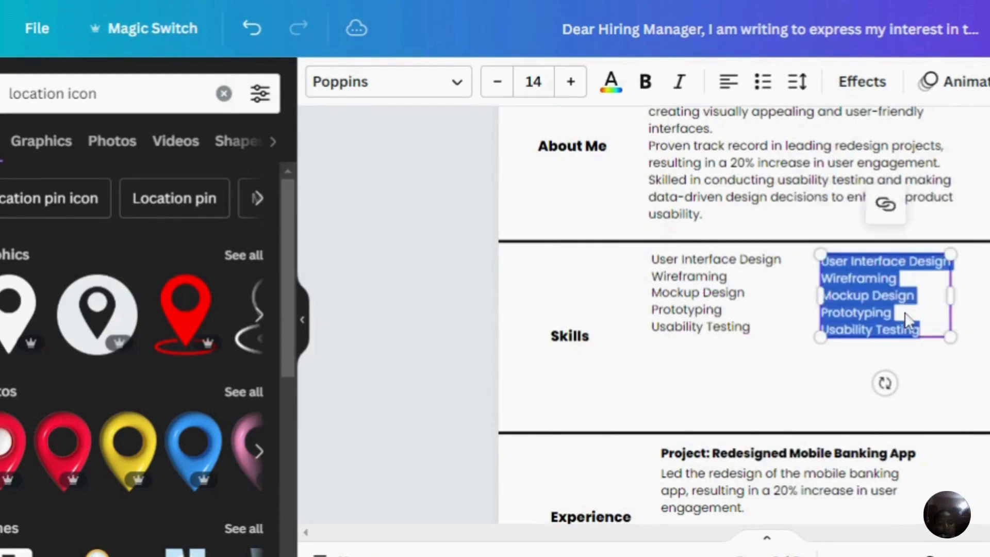
key(ctrl+v)
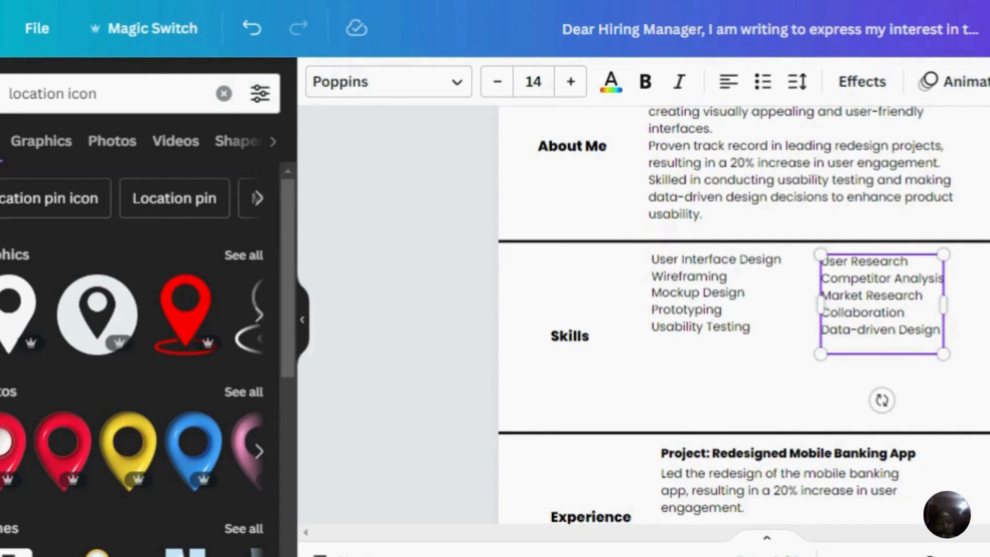
drag(899, 314, 901, 300)
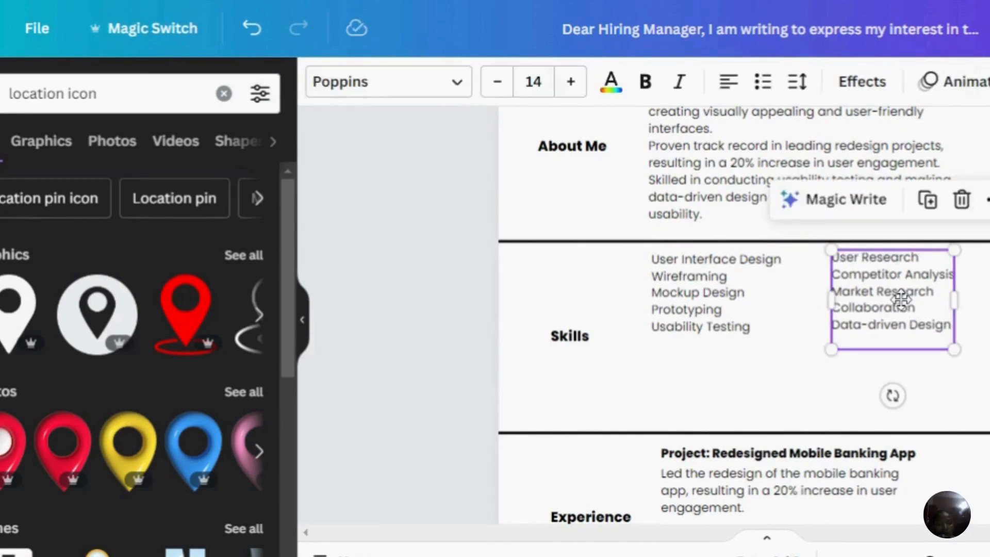
click(567, 340)
drag(567, 340, 553, 293)
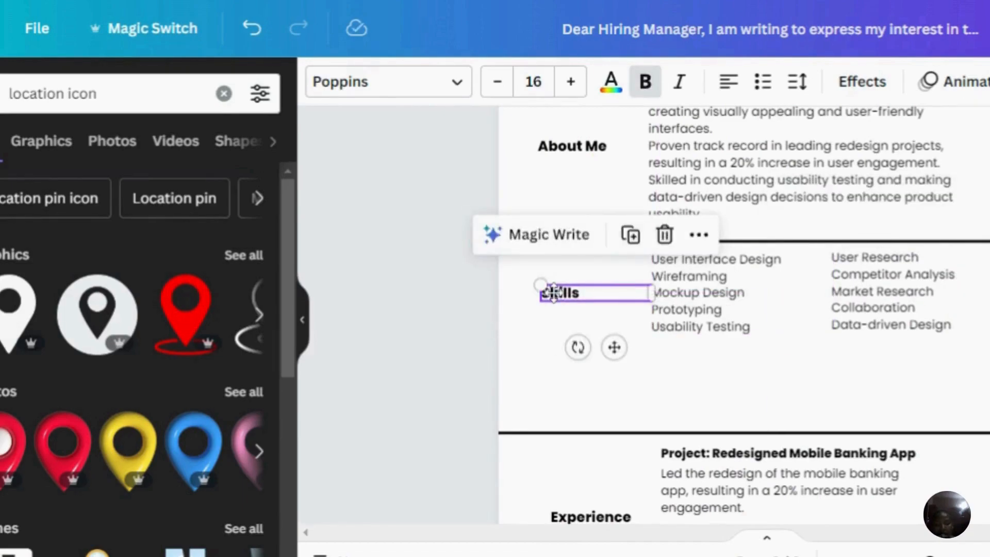
Step: Duplicate the horizontal divider line and place the copy just under the Skills row
click(628, 433)
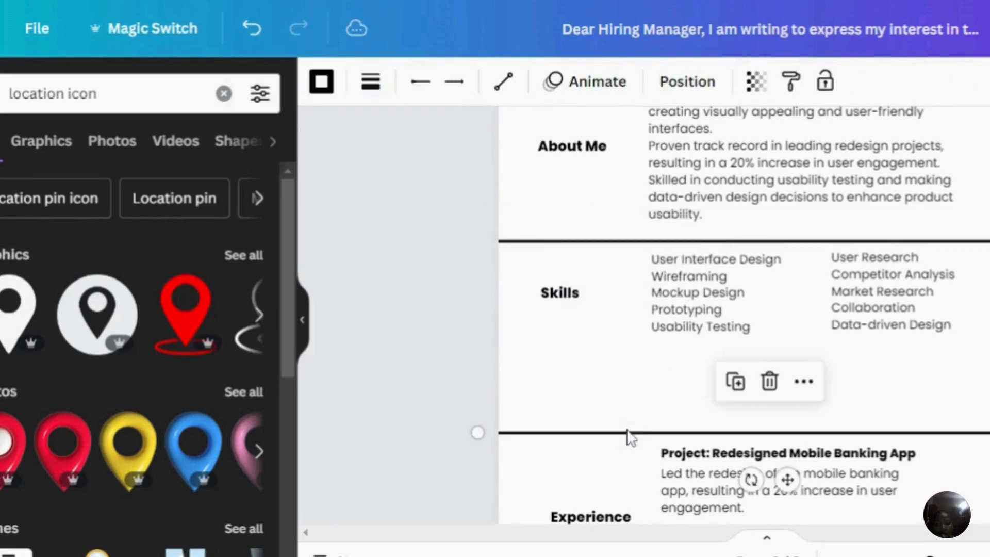
click(737, 382)
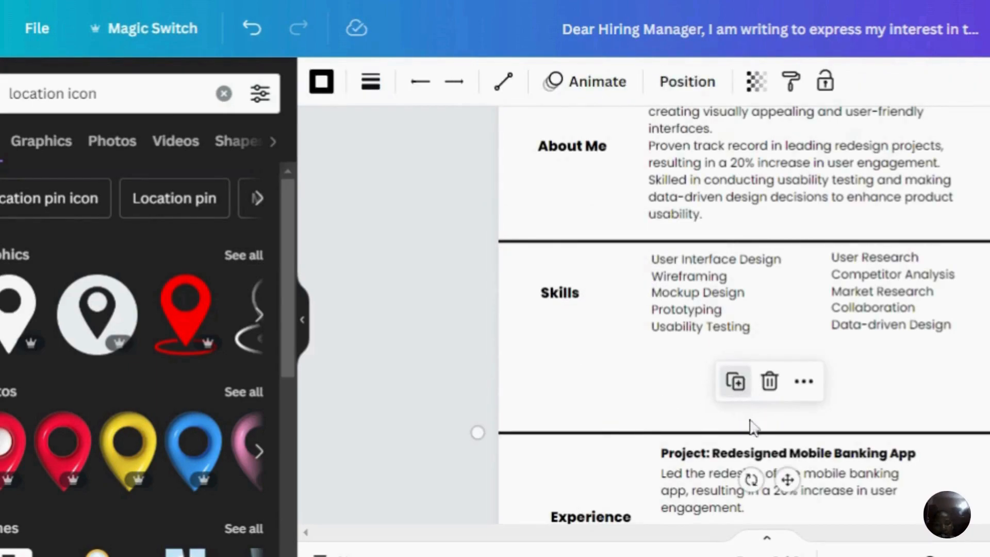
drag(797, 490, 771, 390)
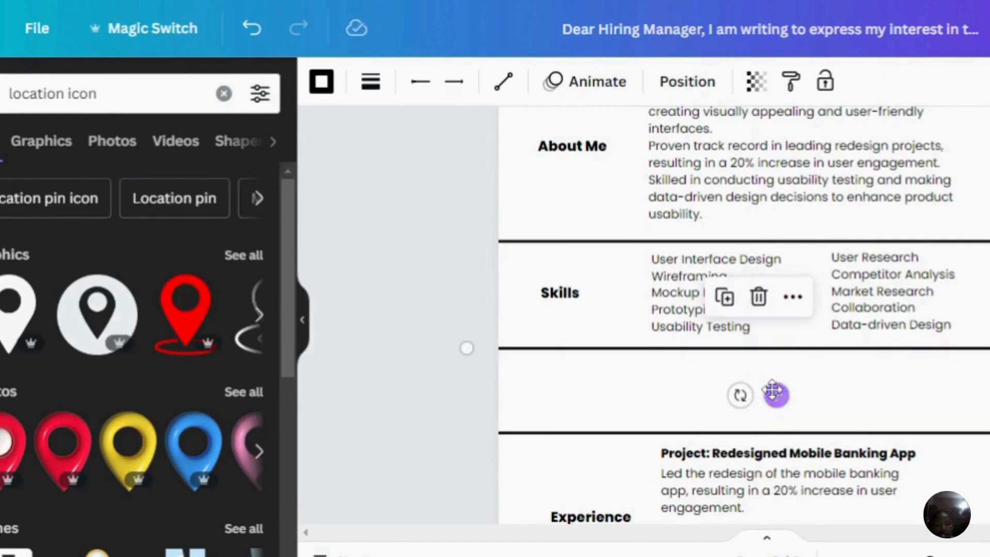
Step: Copy the Skills heading into the new row, retype it as 'Education', and narrow its box
click(559, 293)
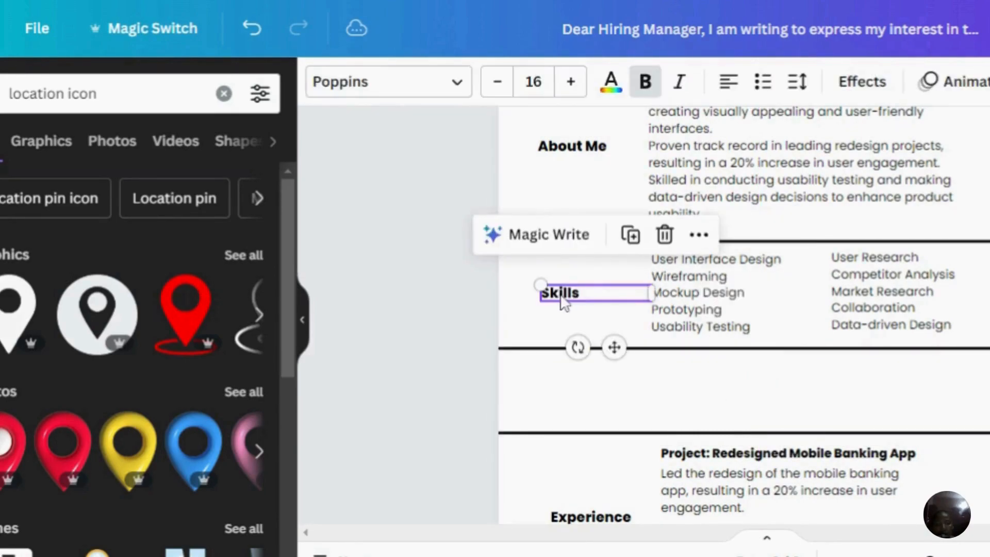
click(629, 235)
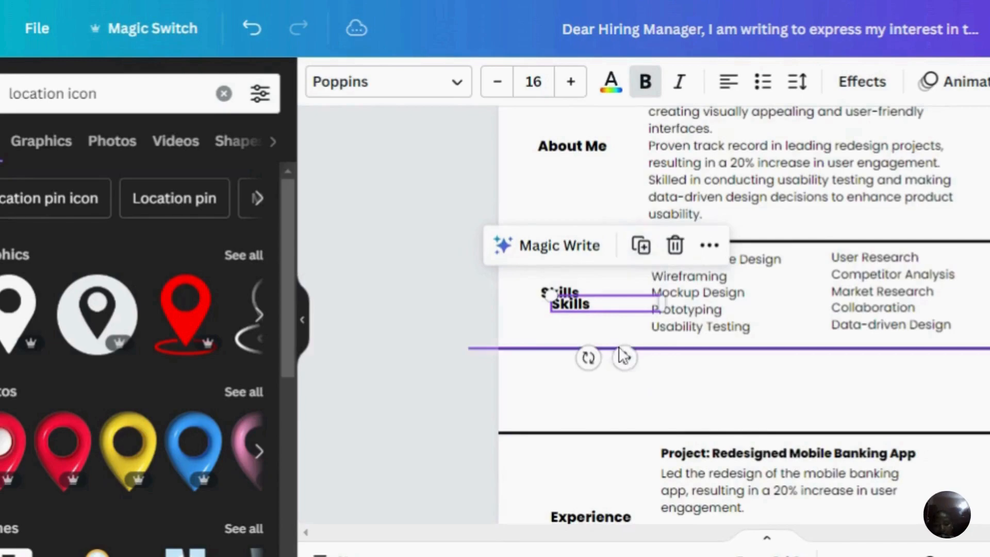
drag(613, 377, 603, 436)
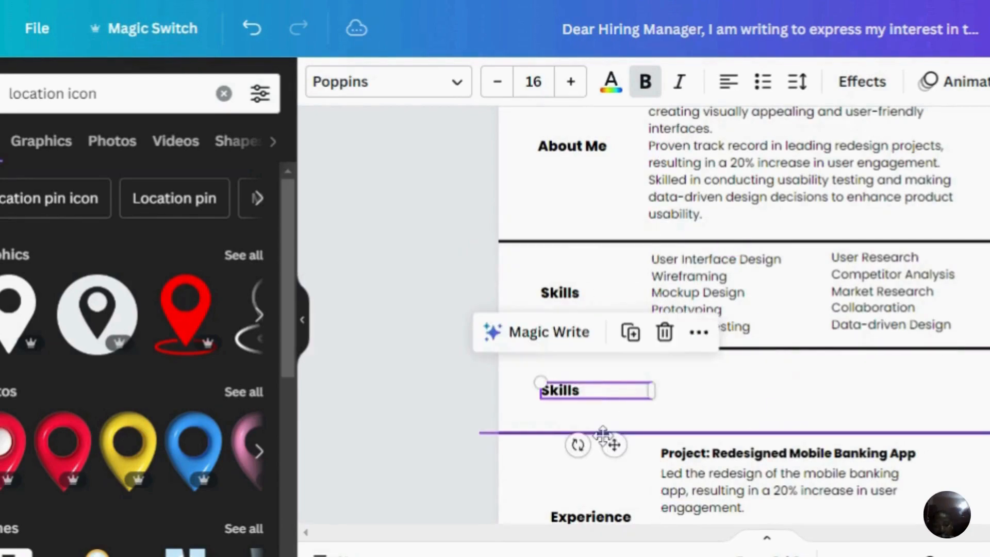
double_click(561, 390)
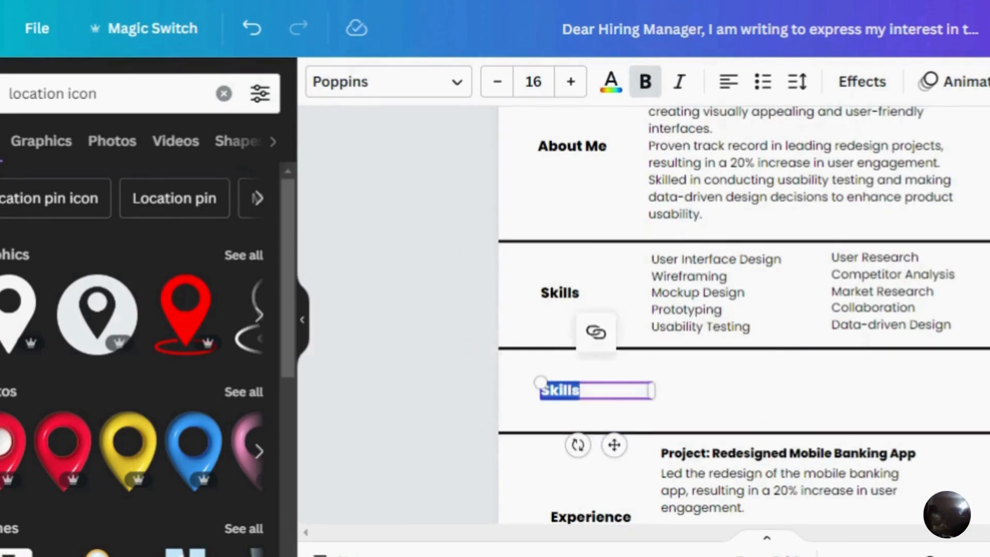
text(Edu)
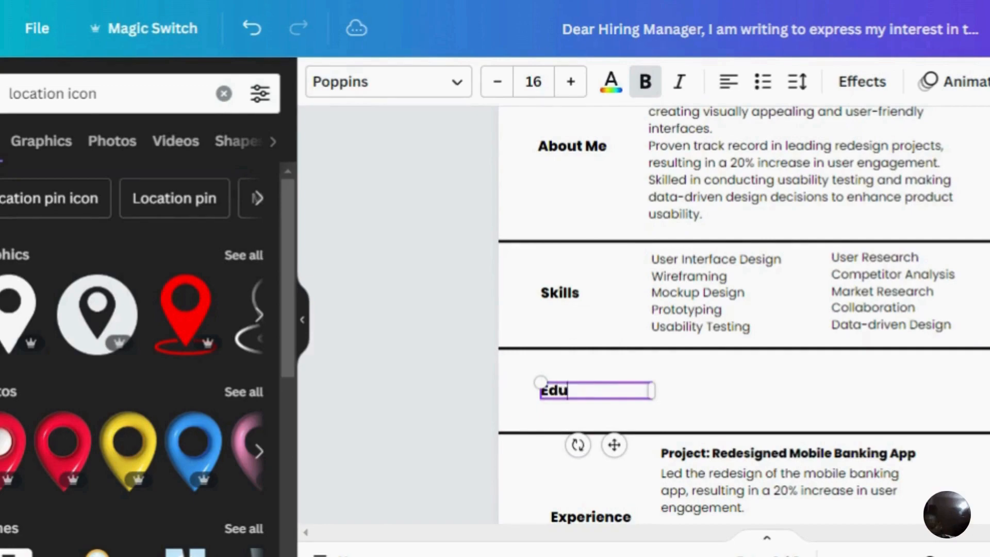
text(cation)
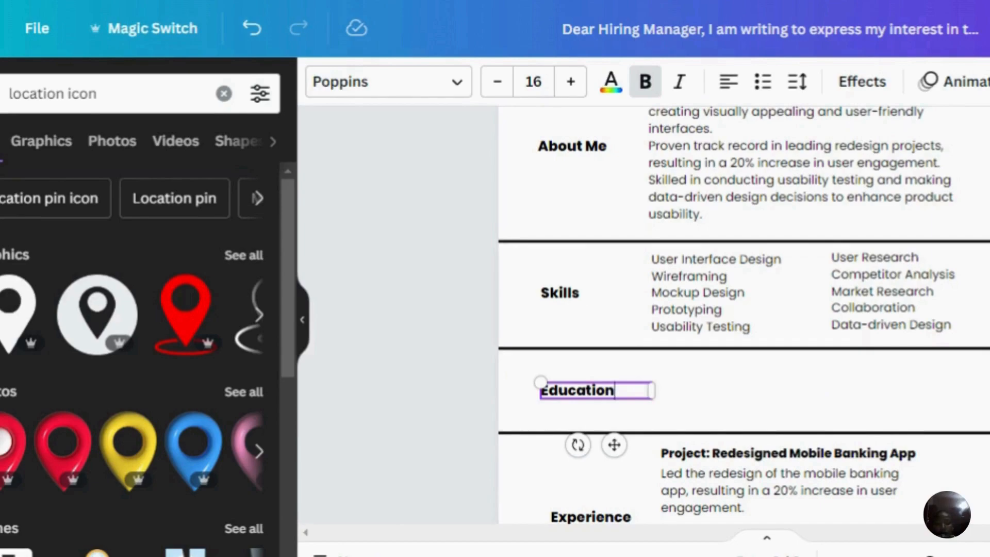
drag(648, 394, 620, 393)
click(748, 388)
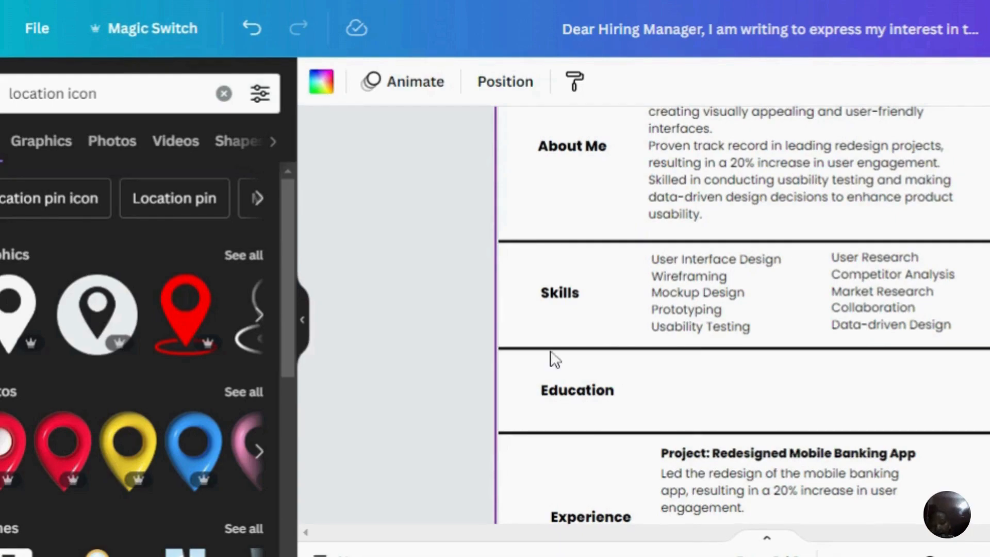
Step: Fill a copied list box with the Bachelor of Arts, XYZ University and January 2012 graduation details
click(702, 330)
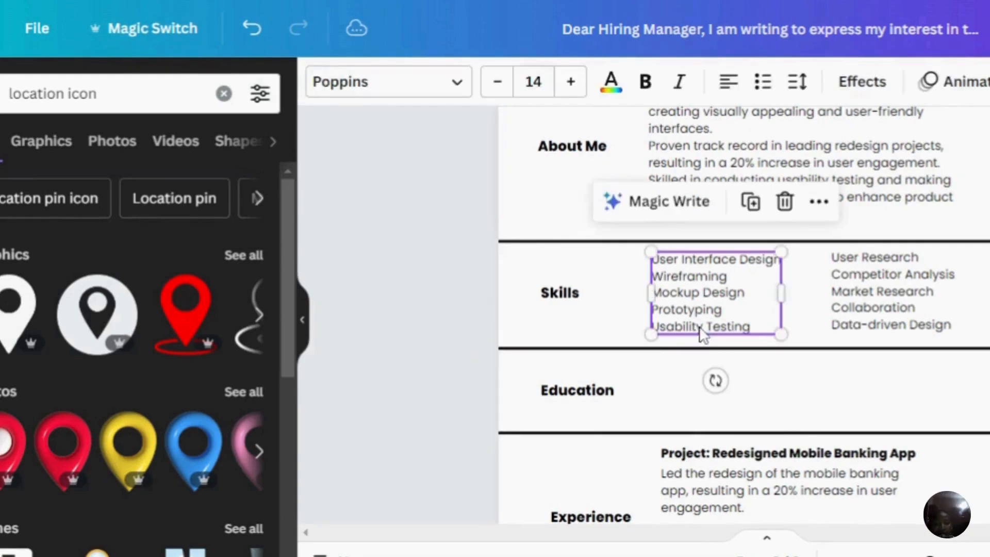
click(750, 201)
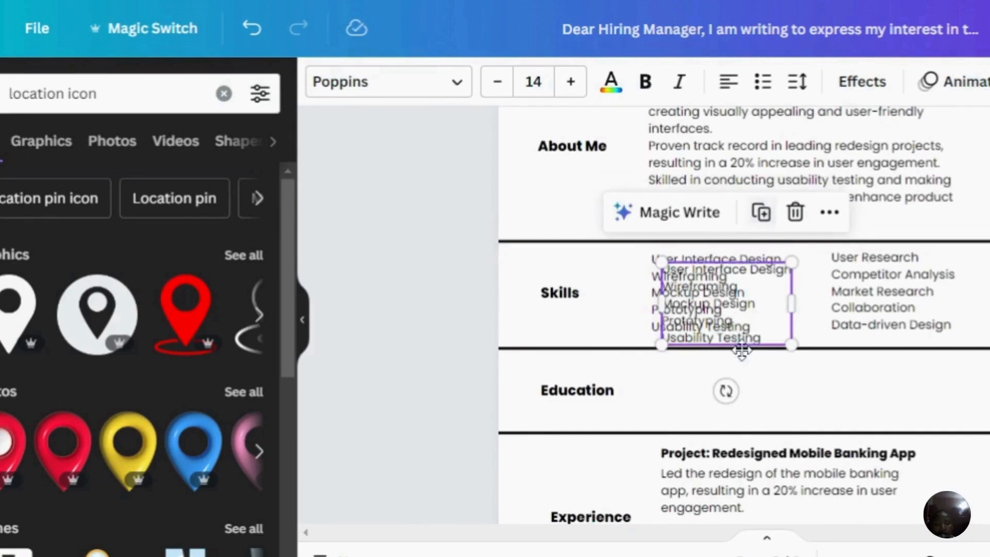
drag(743, 358, 734, 390)
double_click(734, 391)
text(Bachelor of Arts in Interactive Design XYZ University, Nigeria Graduation Date: January, 2012)
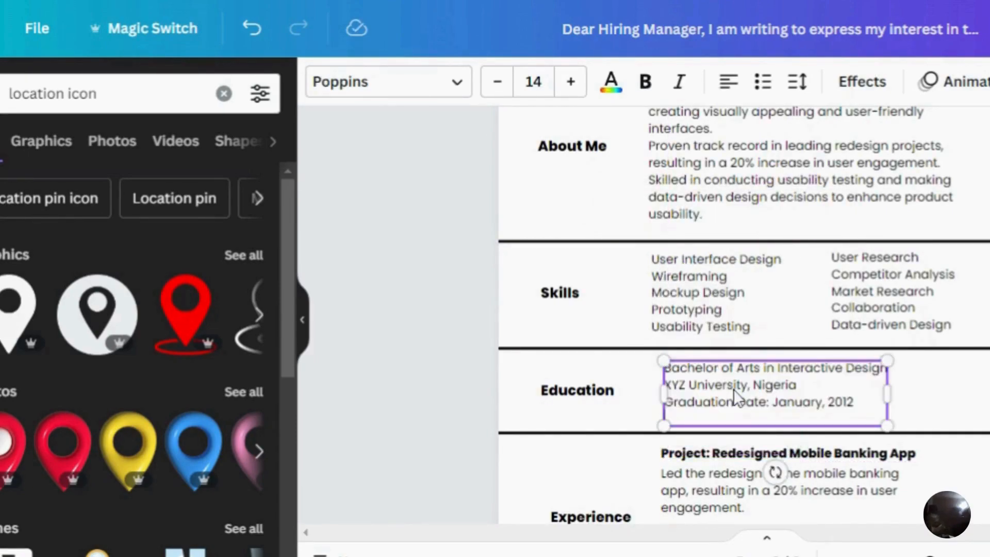
click(908, 397)
drag(736, 404, 717, 400)
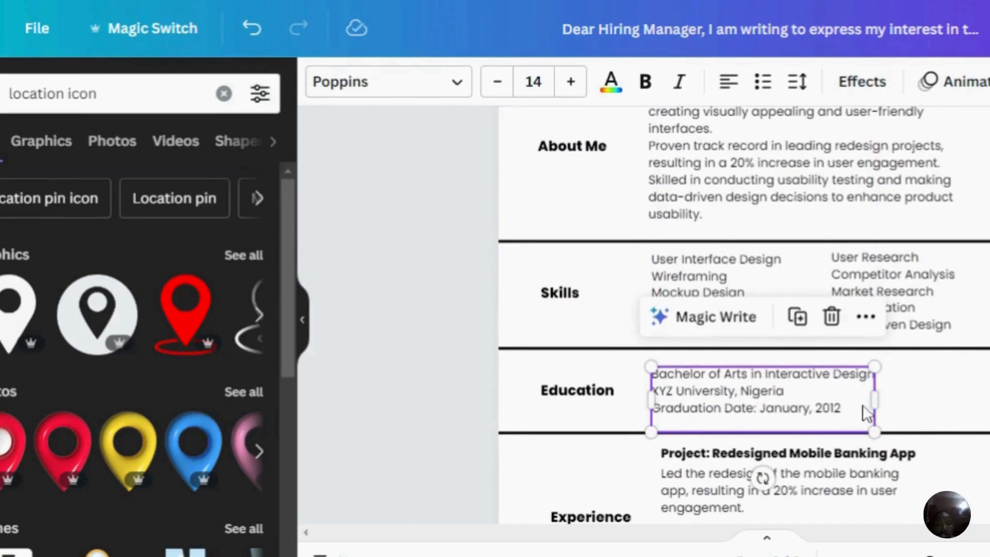
click(845, 410)
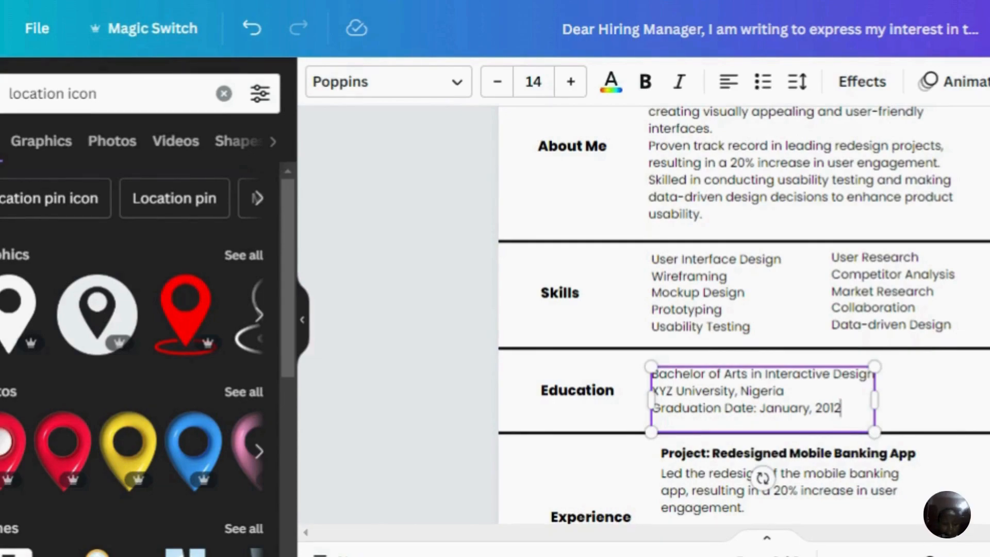
key(Delete)
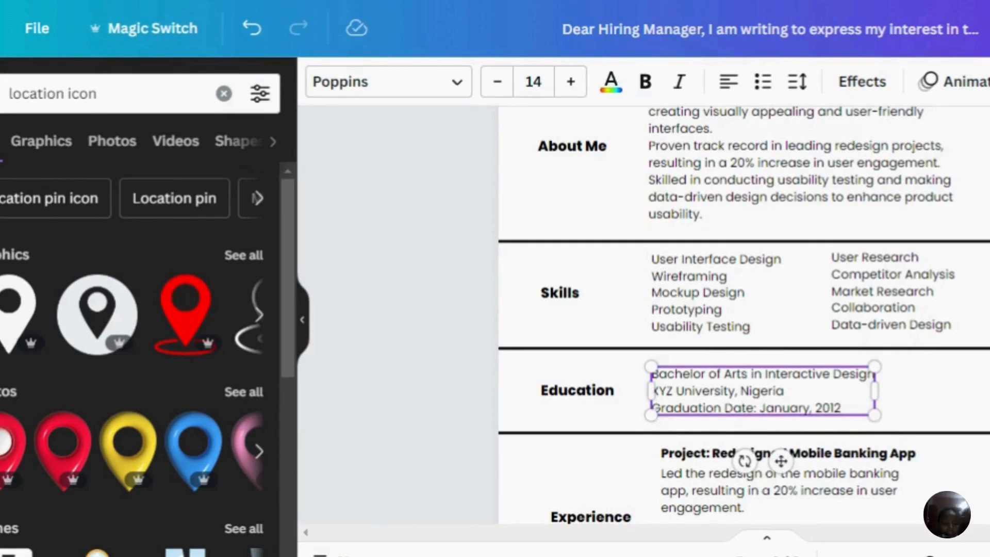
click(930, 380)
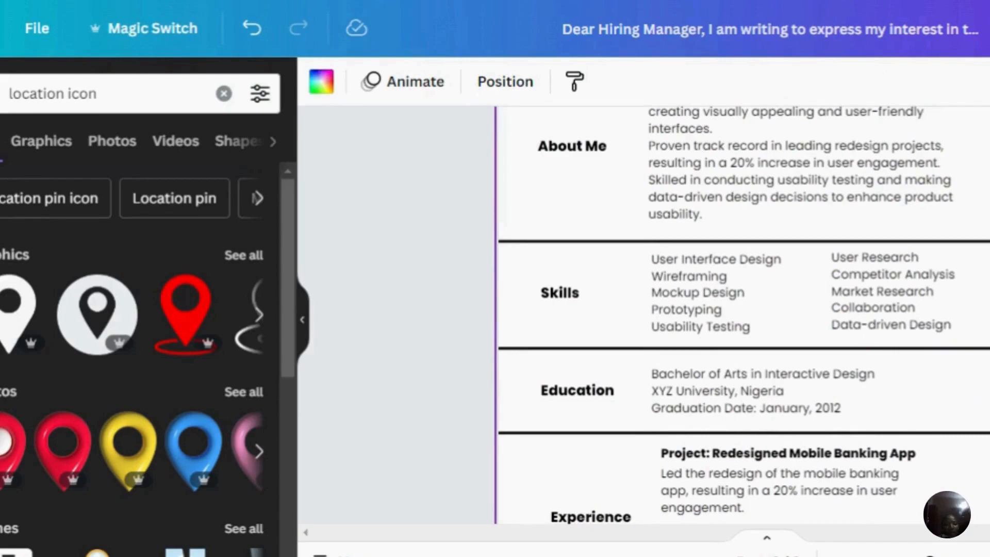
Step: Zoom out and centre the cover letter text box on page 1
drag(929, 556, 900, 556)
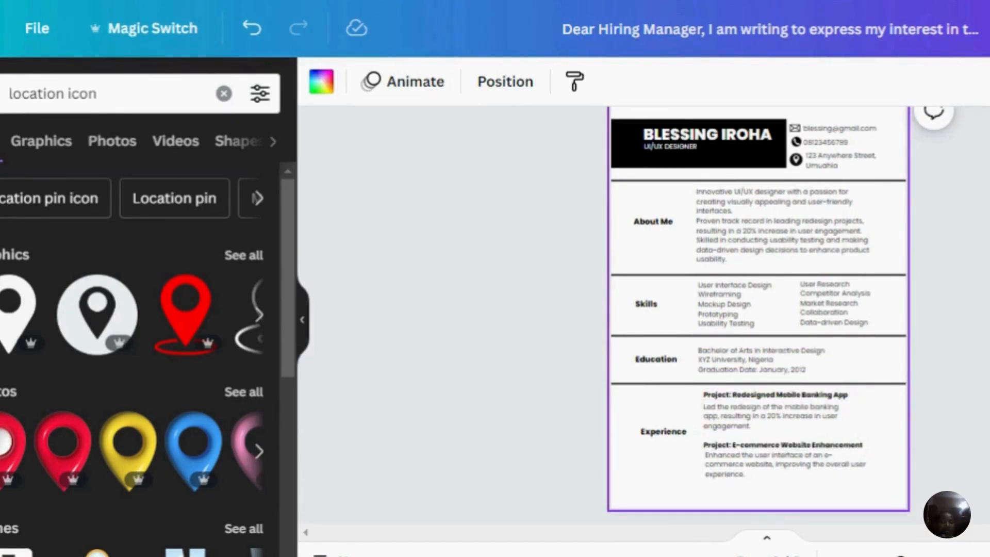
scroll(758, 314, down, 1)
scroll(758, 315, up, 2)
scroll(758, 314, down, 2)
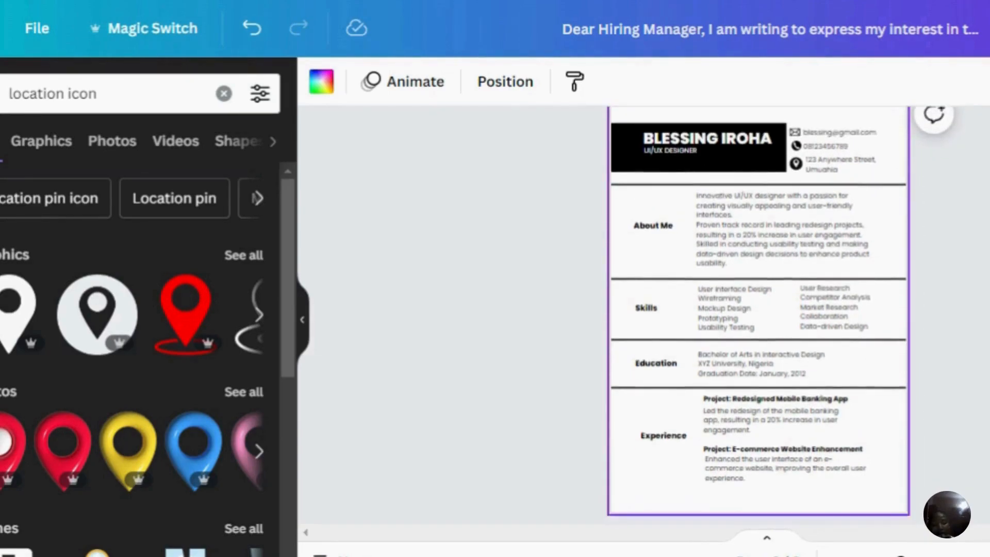
scroll(758, 314, up, 1)
scroll(758, 315, down, 5)
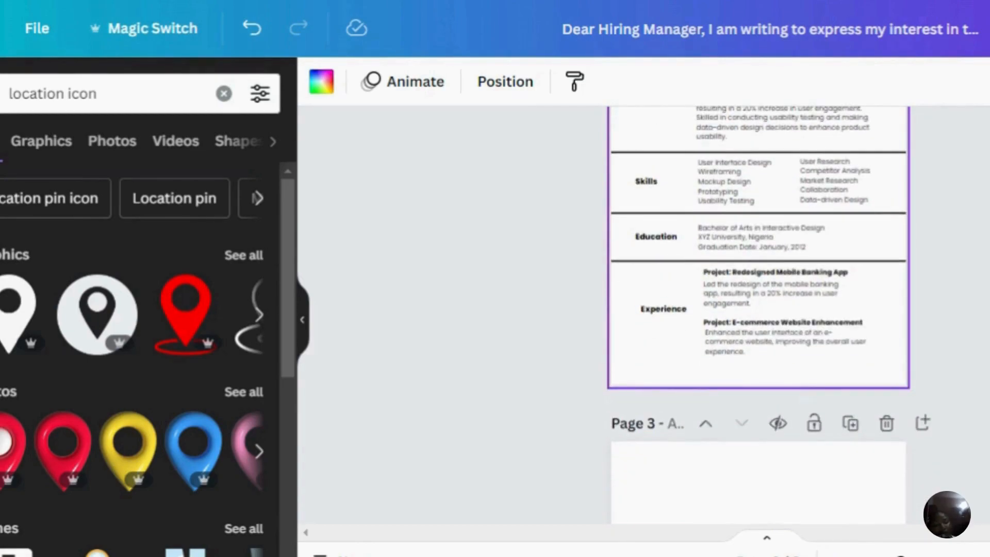
scroll(758, 315, up, 1)
scroll(758, 315, up, 10)
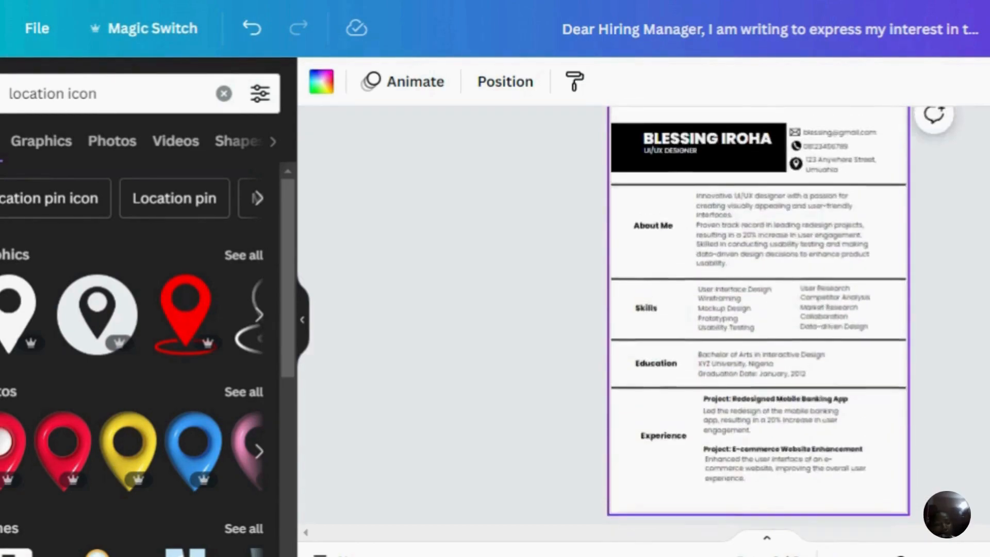
scroll(758, 315, up, 8)
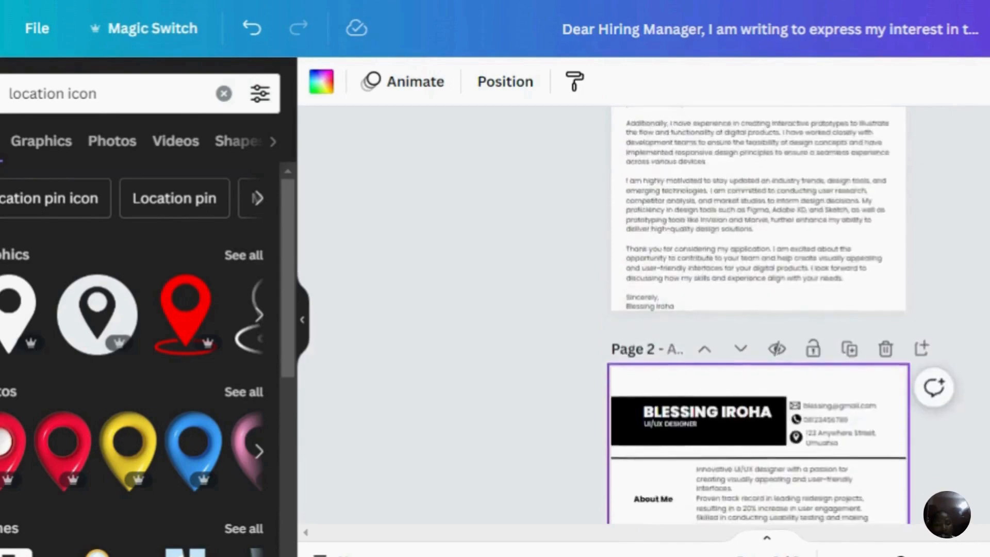
scroll(758, 315, up, 1)
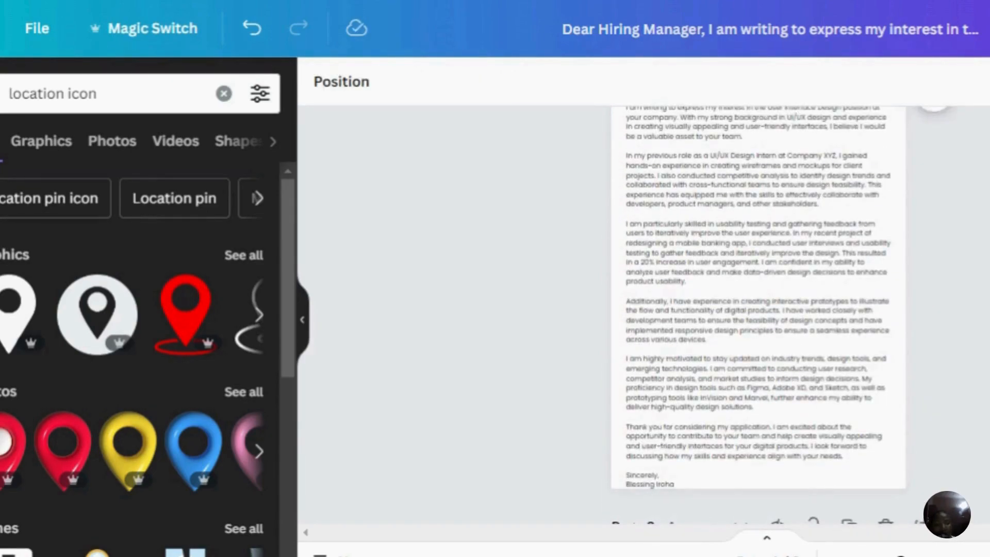
scroll(820, 361, up, 3)
click(820, 368)
drag(820, 367, 816, 360)
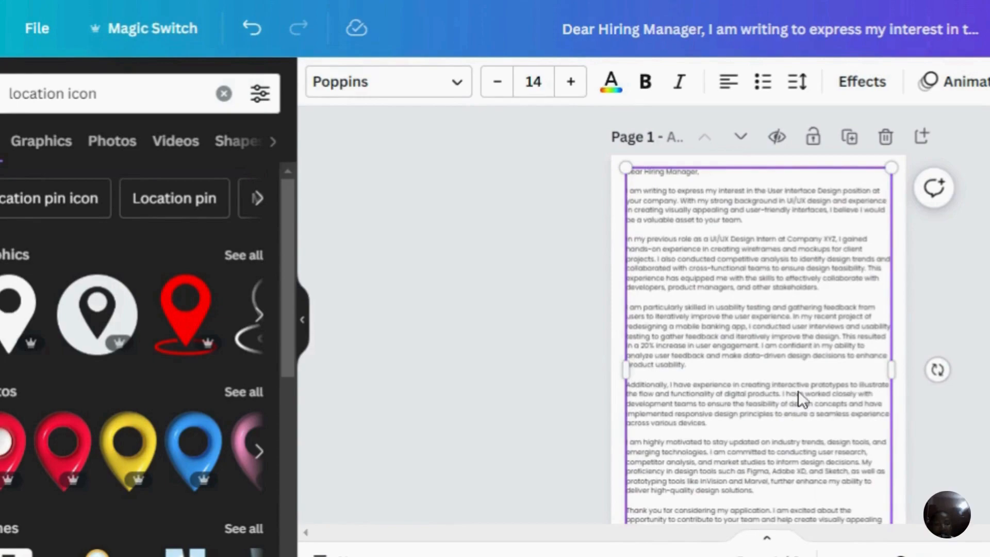
Step: Delete the leftover third page with the internship duties
scroll(758, 315, down, 6)
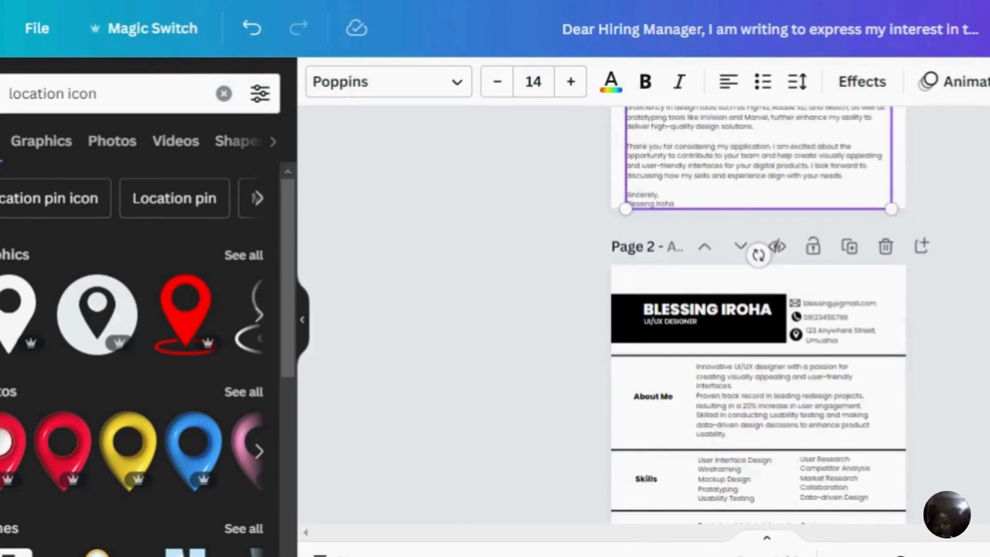
scroll(758, 315, down, 5)
scroll(758, 315, down, 7)
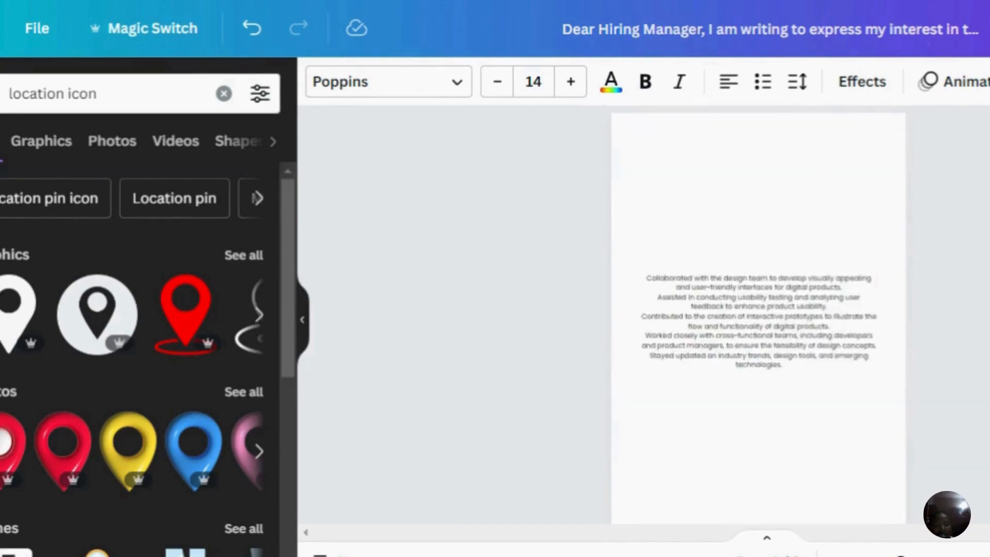
scroll(758, 315, up, 3)
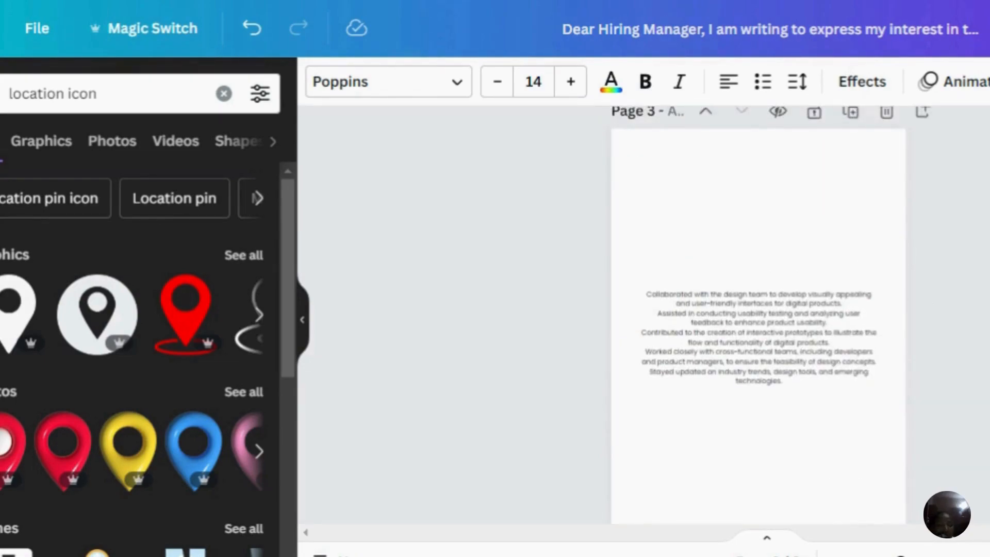
click(887, 245)
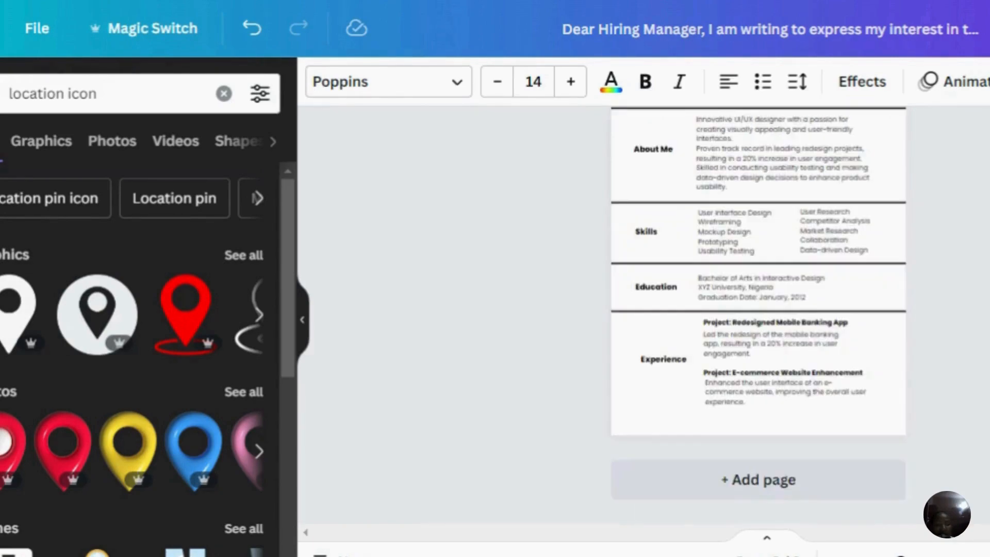
scroll(758, 314, up, 4)
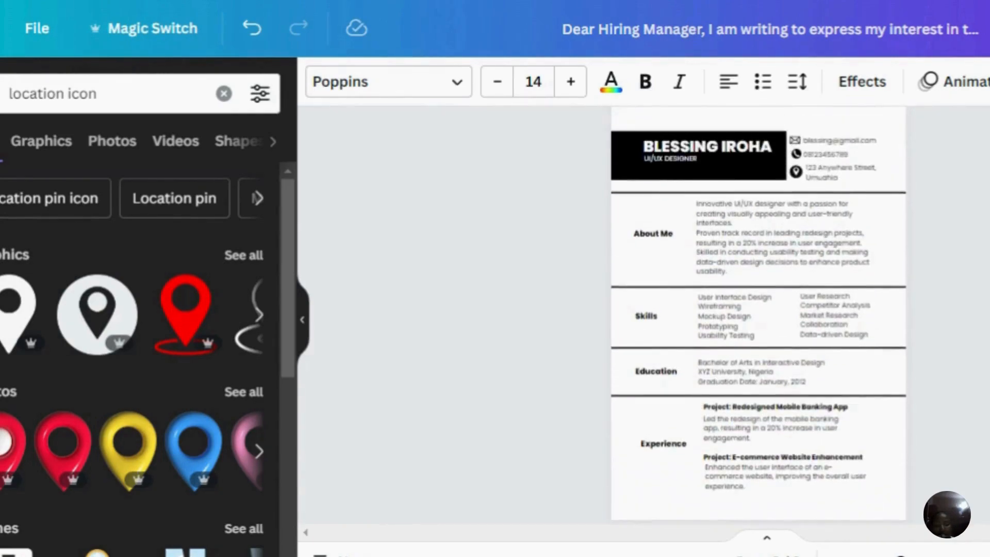
scroll(604, 312, down, 3)
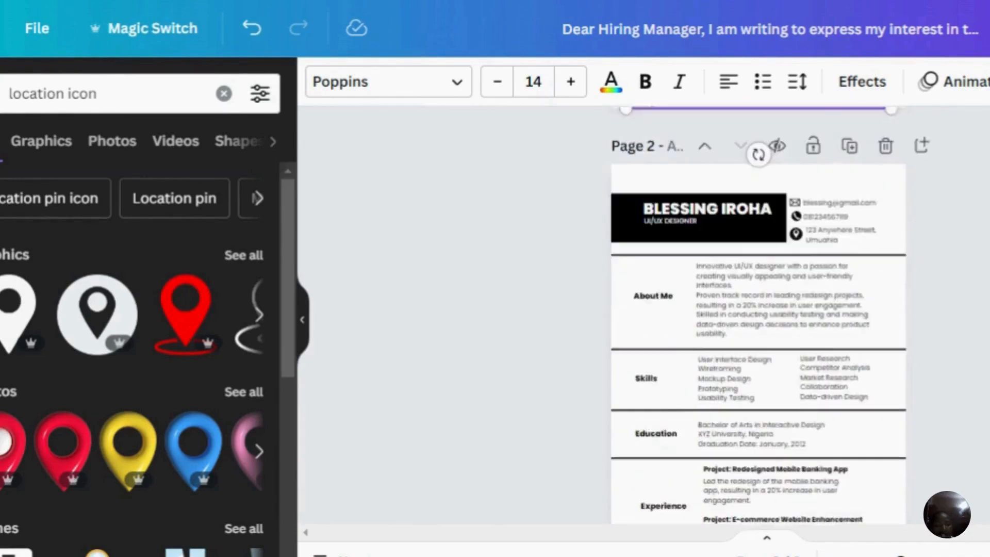